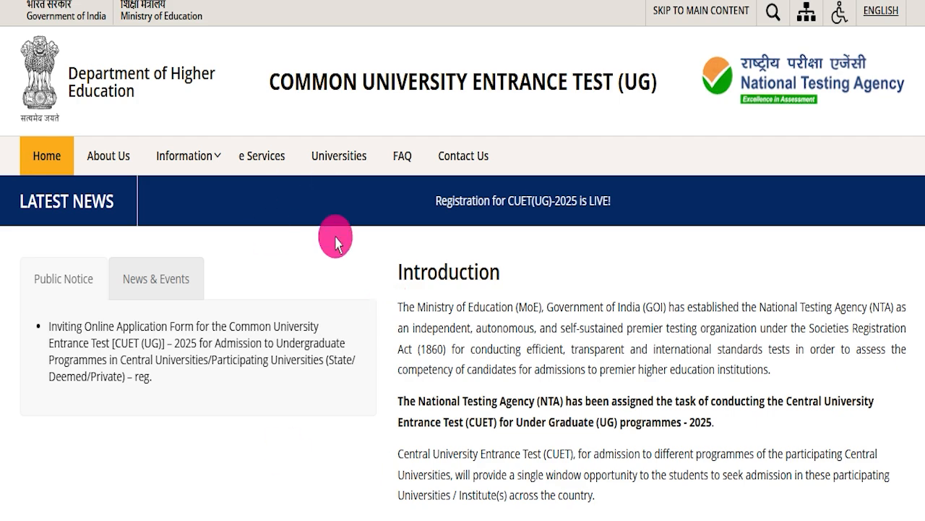
Go to the CUET UG 2025 Public Examinations Management Platform and review its application steps, new registration and login options
click(360, 107)
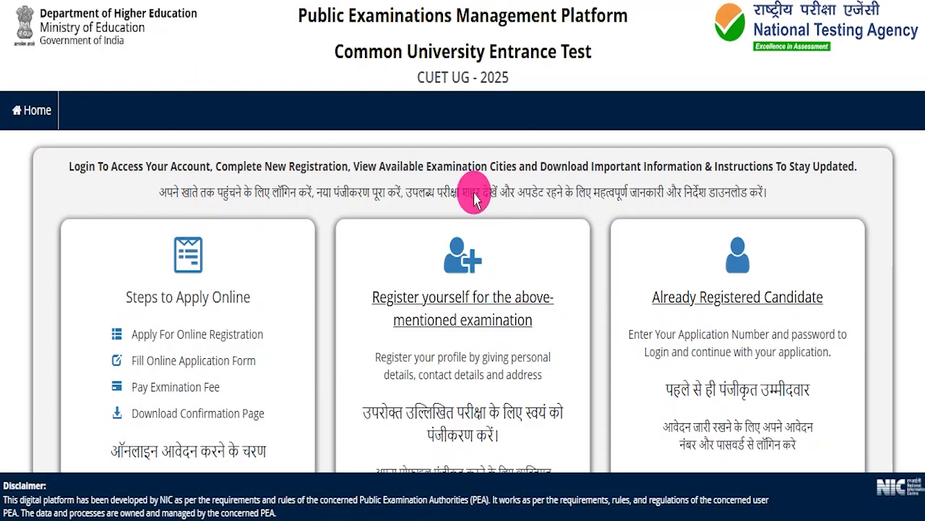
scroll(475, 201, down, 4)
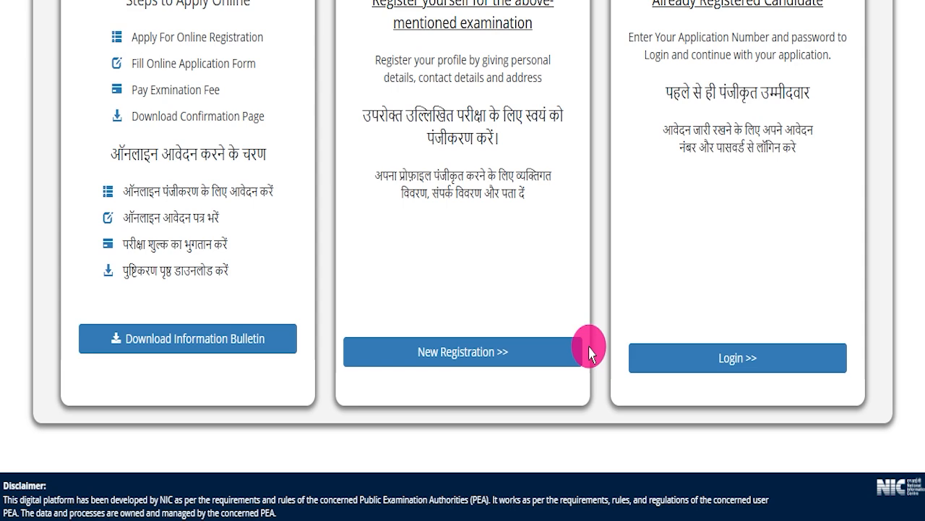
scroll(589, 352, up, 4)
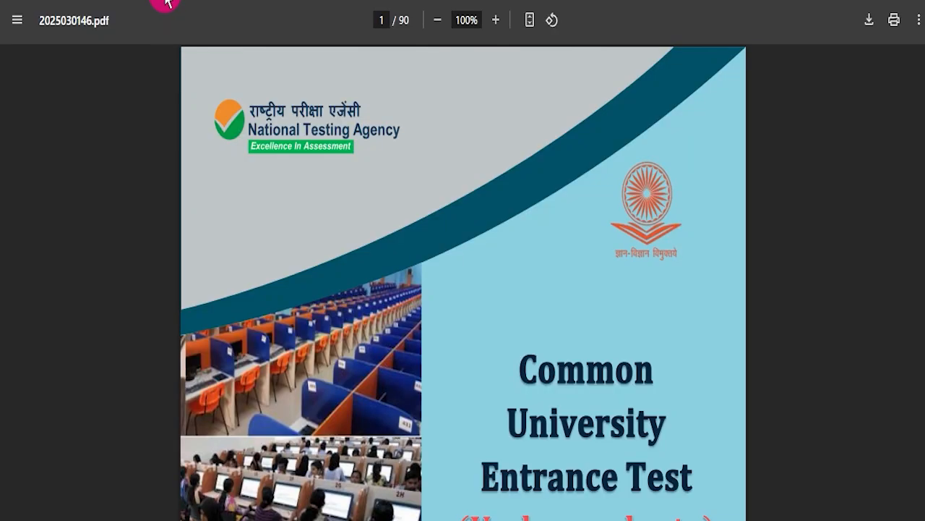
Look through the CUET (UG) 2025 information bulletin PDF, from the contents and abbreviations to the syllabus and marking scheme
scroll(466, 321, down, 10)
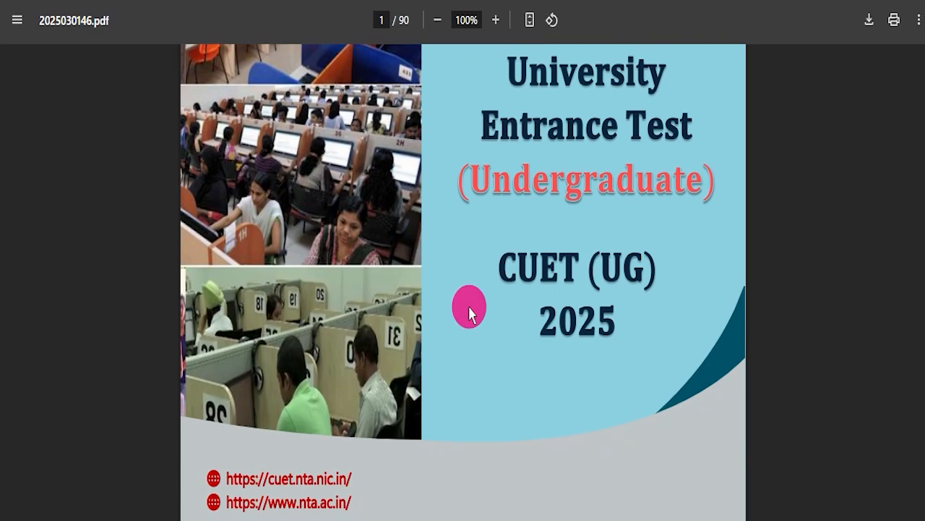
scroll(467, 320, down, 20)
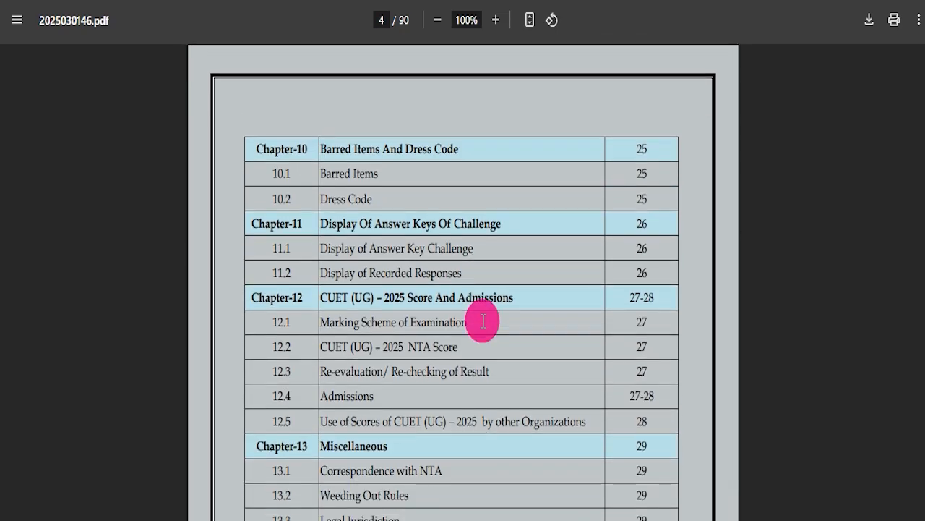
scroll(470, 329, down, 6)
scroll(450, 325, down, 20)
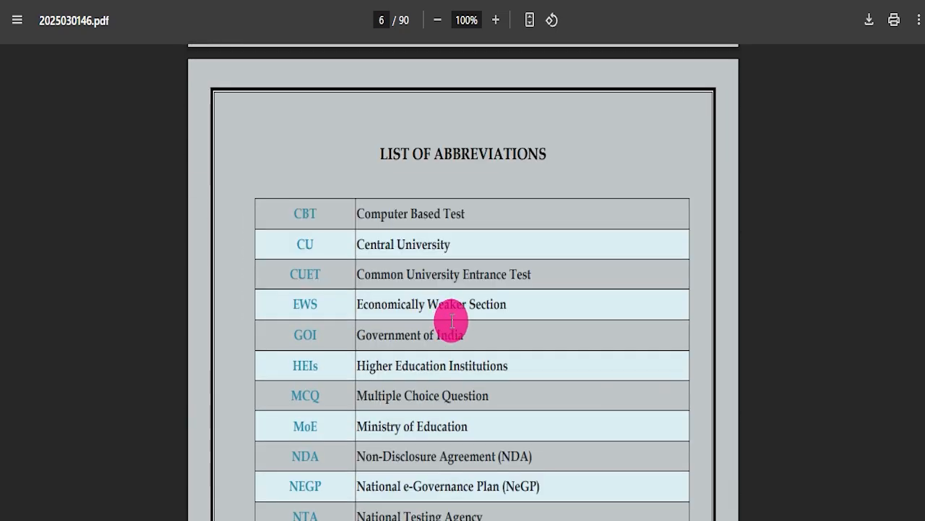
scroll(650, 336, down, 10)
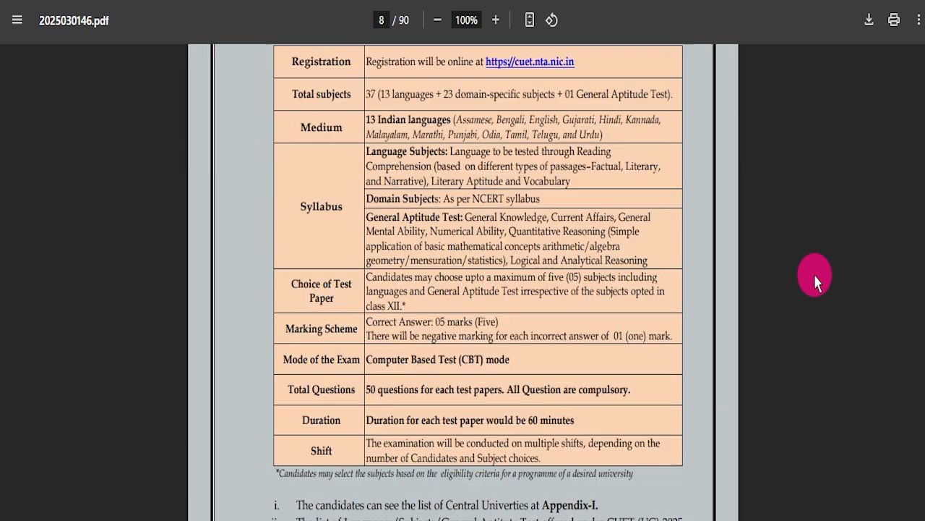
drag(923, 97, 922, 517)
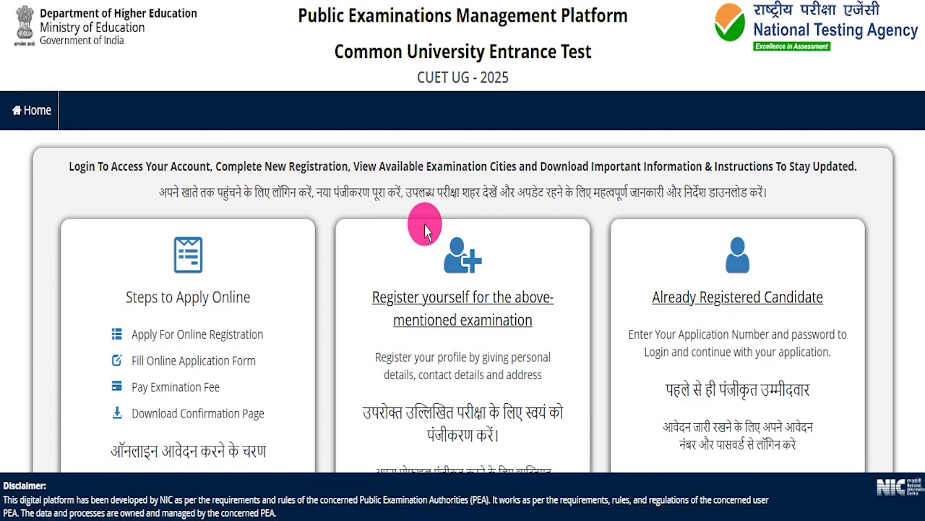
Review the registration options on the examination platform and the Candidate Activity section on the CUET (UG) home page
scroll(425, 239, down, 3)
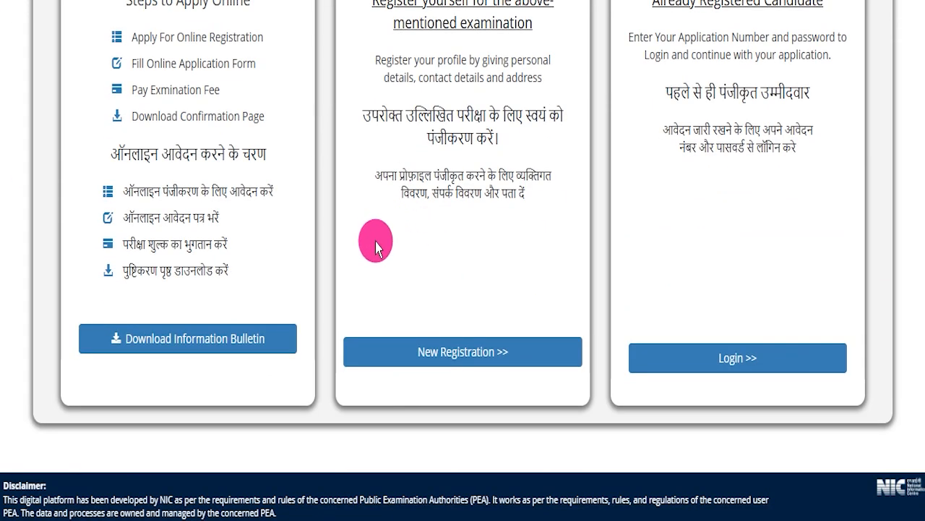
scroll(375, 242, up, 10)
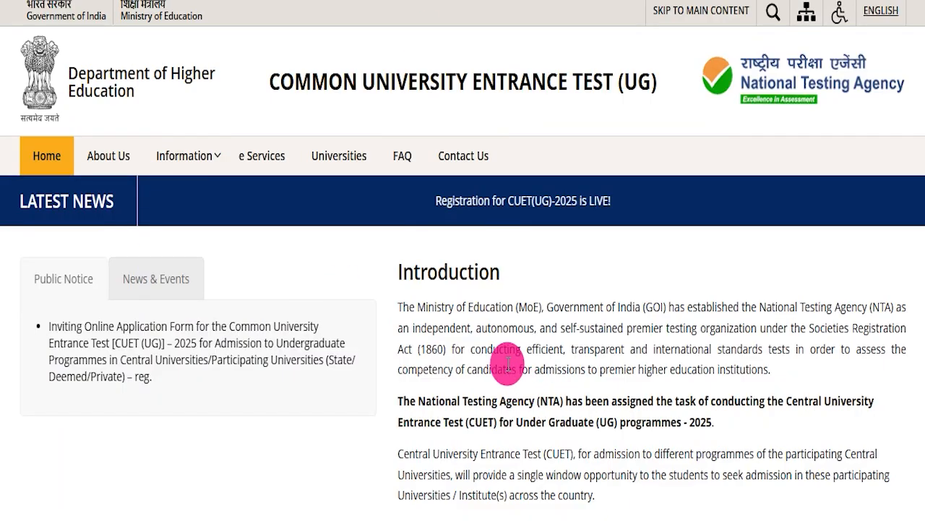
scroll(487, 362, down, 4)
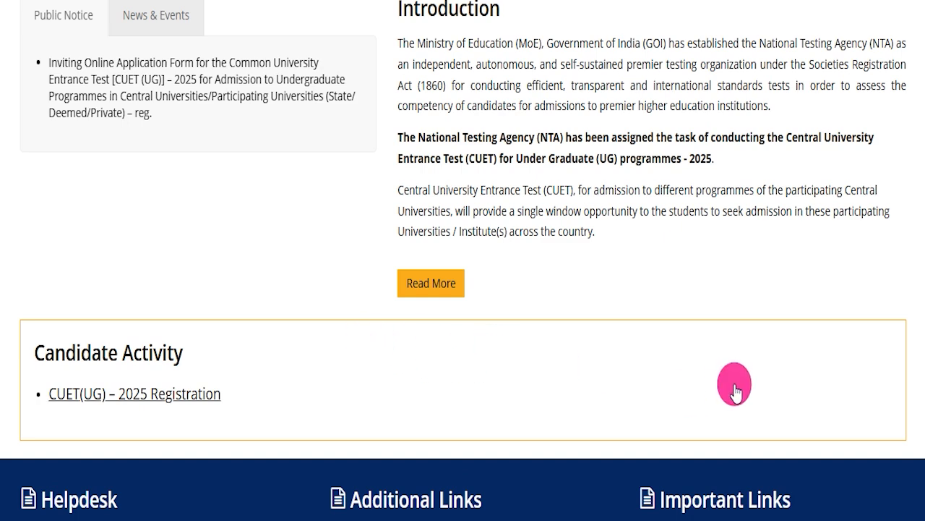
scroll(726, 379, up, 4)
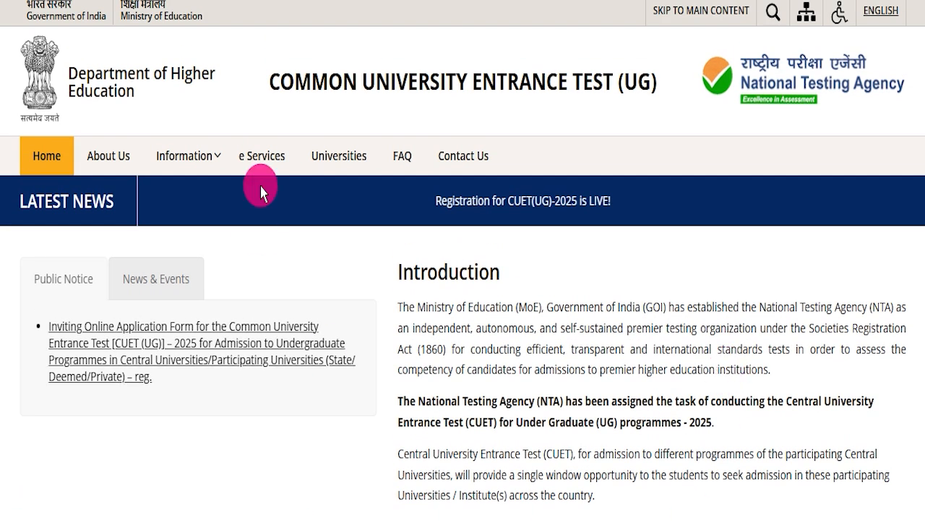
scroll(730, 246, down, 4)
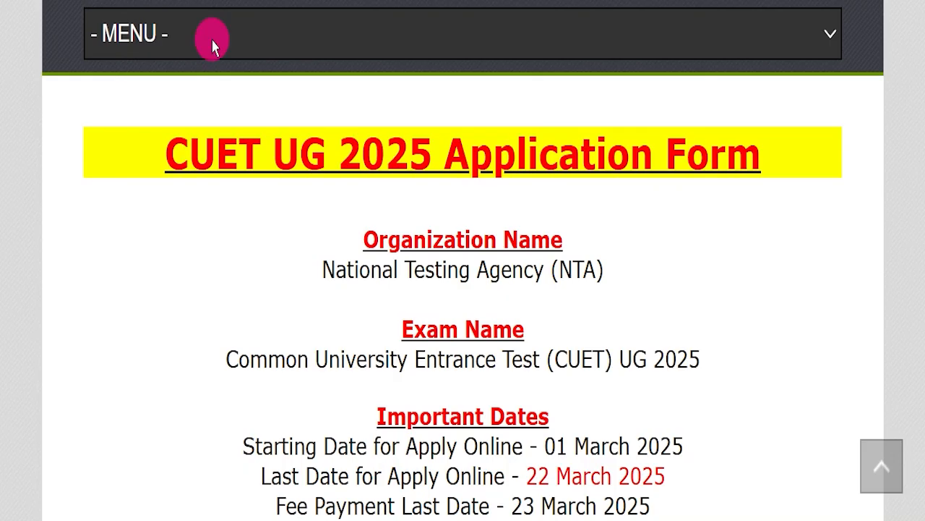
Read the CUET UG 2025 introduction on the IndSarkariNaukri page down to the Application Form heading
drag(172, 149, 799, 173)
click(799, 174)
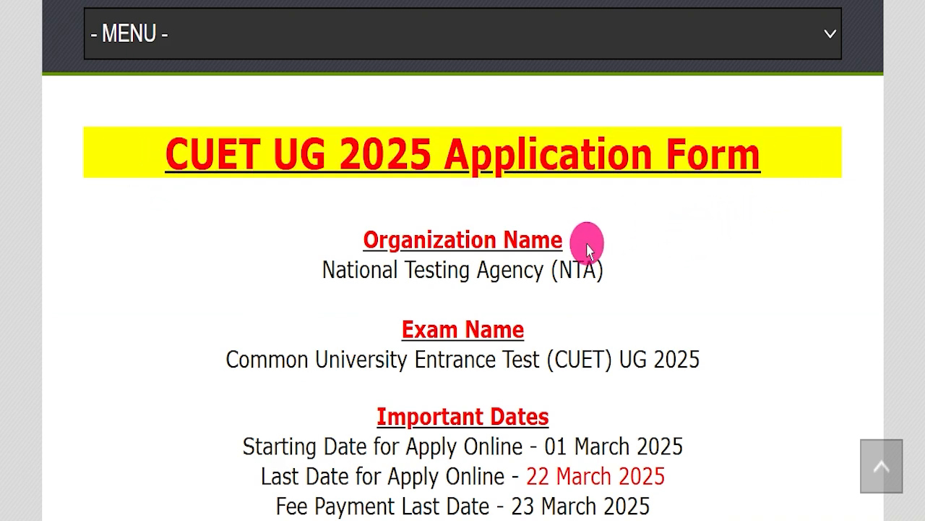
scroll(397, 296, up, 10)
scroll(412, 304, up, 3)
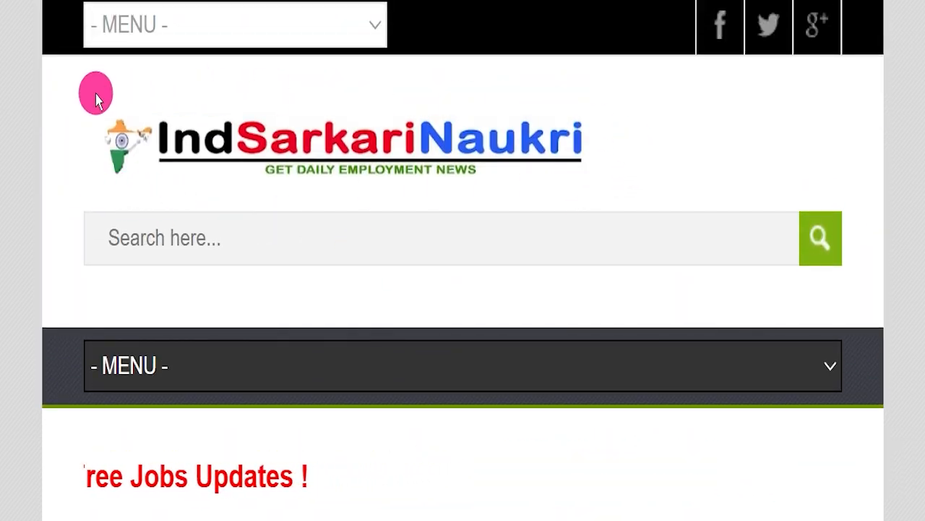
scroll(424, 265, down, 5)
scroll(413, 264, down, 1)
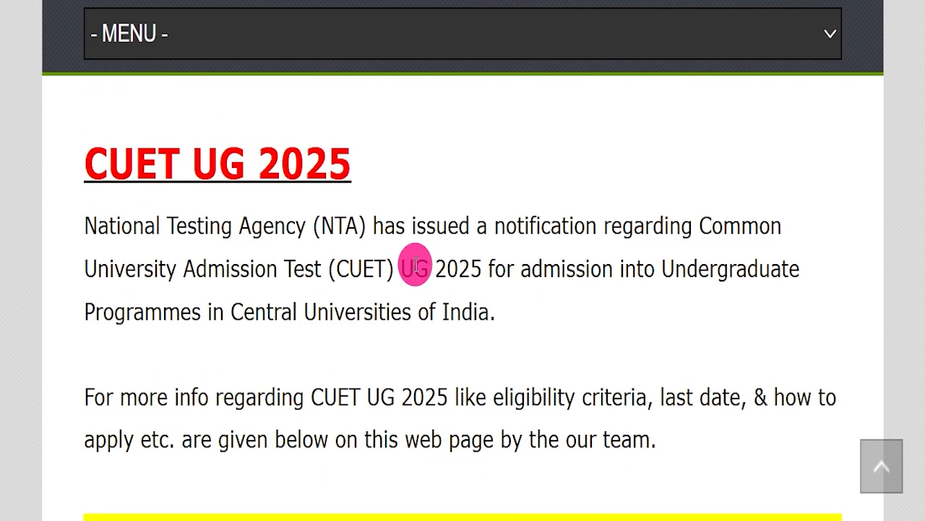
scroll(417, 264, down, 4)
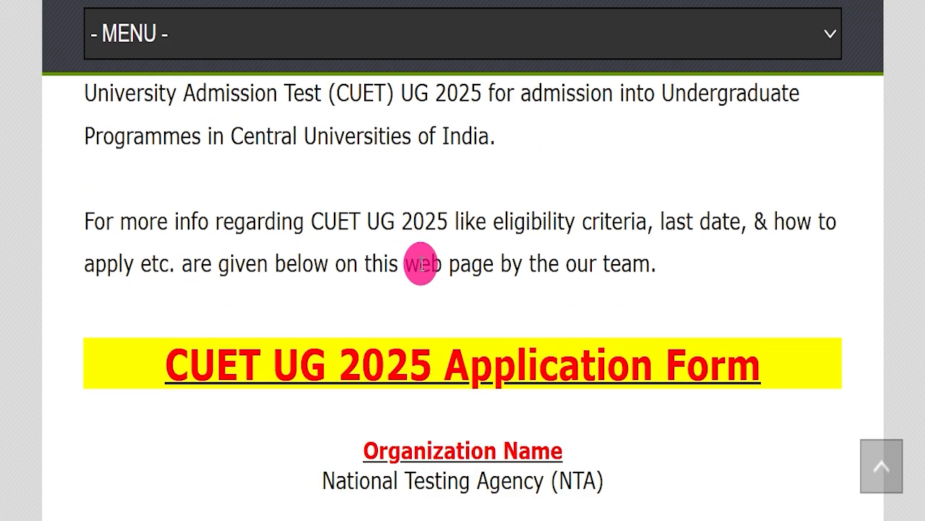
scroll(357, 270, down, 2)
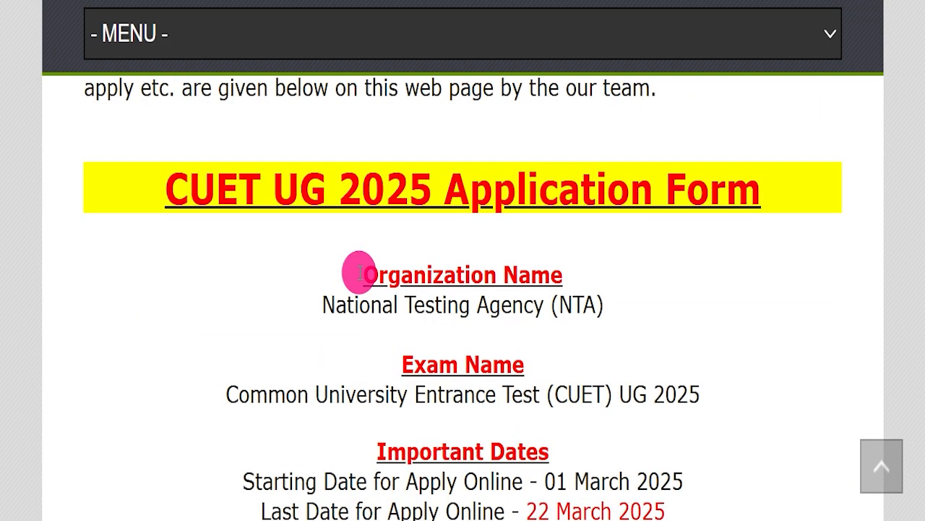
Highlight the Application Form heading, the organization name and the exam name on the page
scroll(359, 272, down, 1)
drag(166, 153, 766, 198)
click(766, 201)
drag(274, 274, 620, 268)
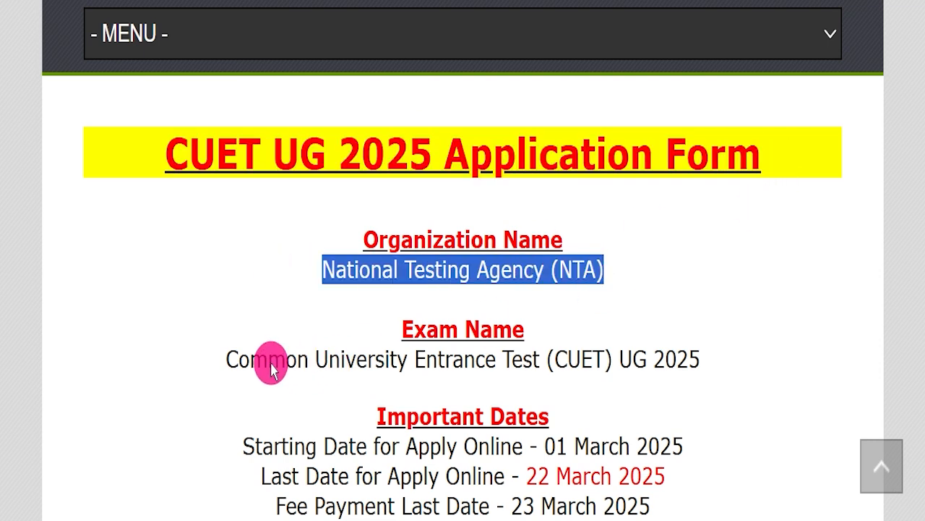
drag(212, 355, 703, 385)
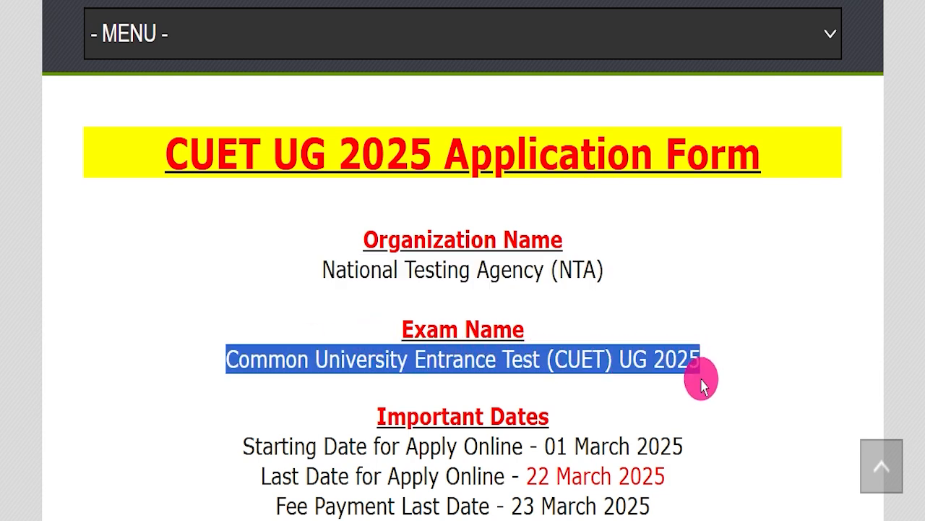
click(704, 386)
Mark the last date for applying online and the educational qualification with red pen strokes, and clear the annotations
scroll(705, 387, down, 3)
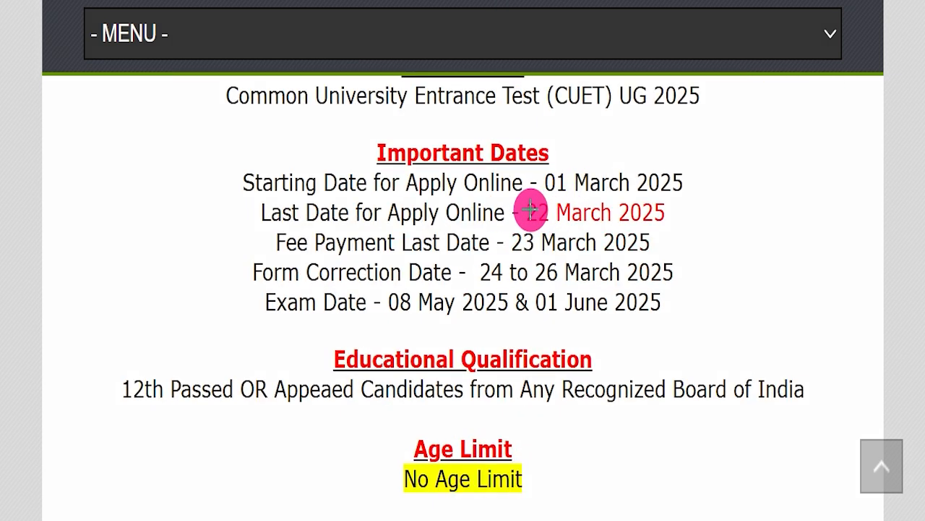
mouse_move(508, 210)
mouse_down()
mouse_move(645, 211)
mouse_move(754, 162)
mouse_up()
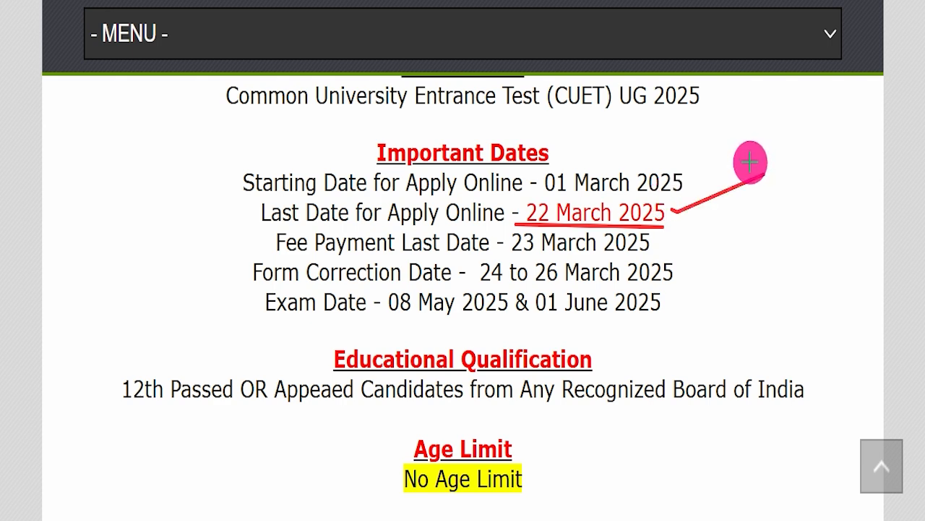
drag(108, 405, 819, 408)
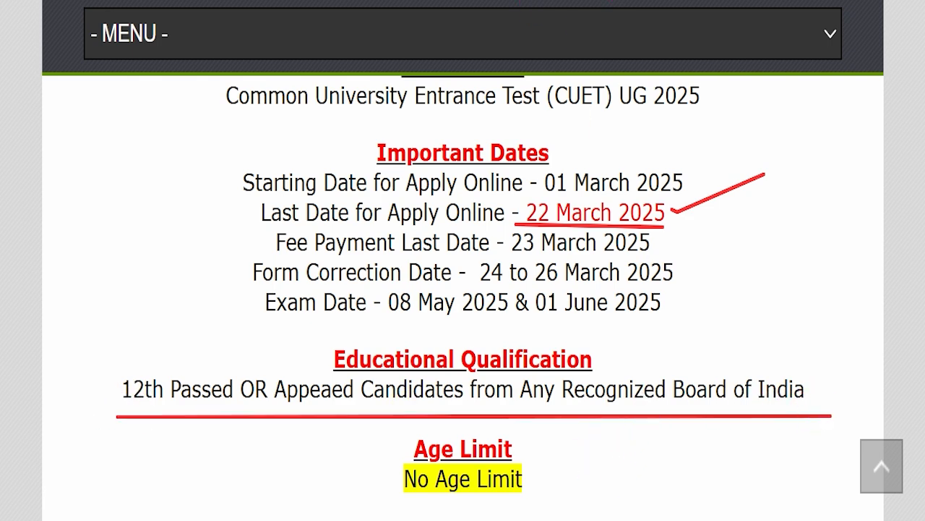
key(Escape)
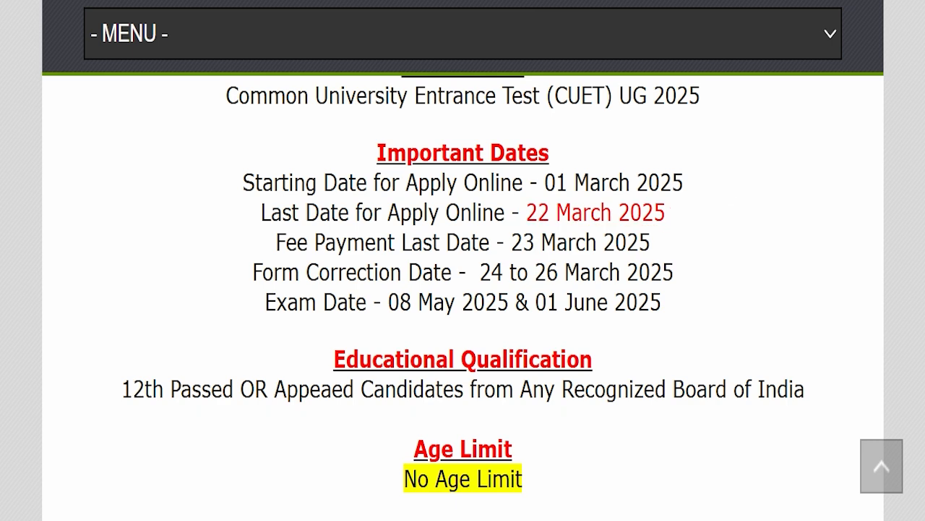
Check the age limit and application fees, highlighting the Gen, EWS/OBC and SC/ST/PH fee lines
scroll(558, 246, down, 5)
drag(323, 159, 532, 183)
drag(340, 212, 566, 217)
drag(355, 246, 588, 234)
drag(355, 268, 611, 262)
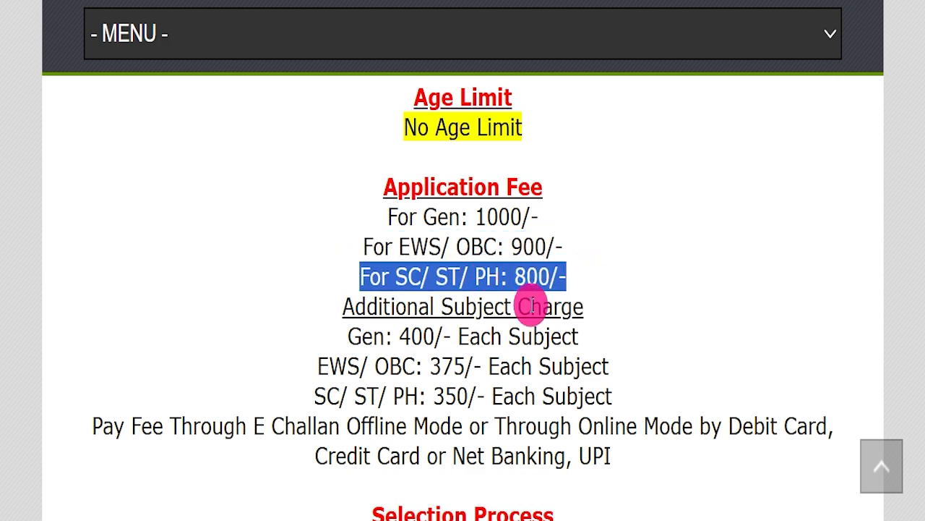
Highlight the additional subject charge for each category and the accepted fee payment modes
drag(313, 303, 616, 292)
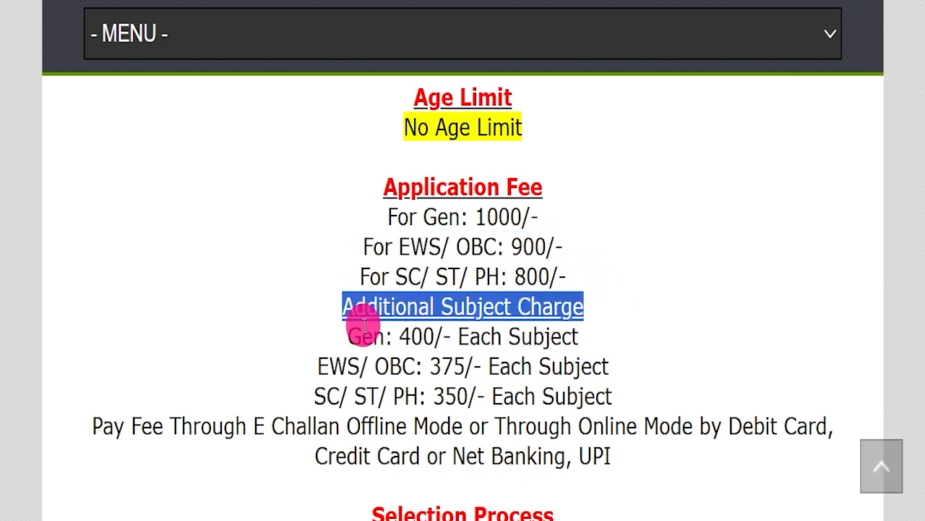
drag(399, 331, 453, 335)
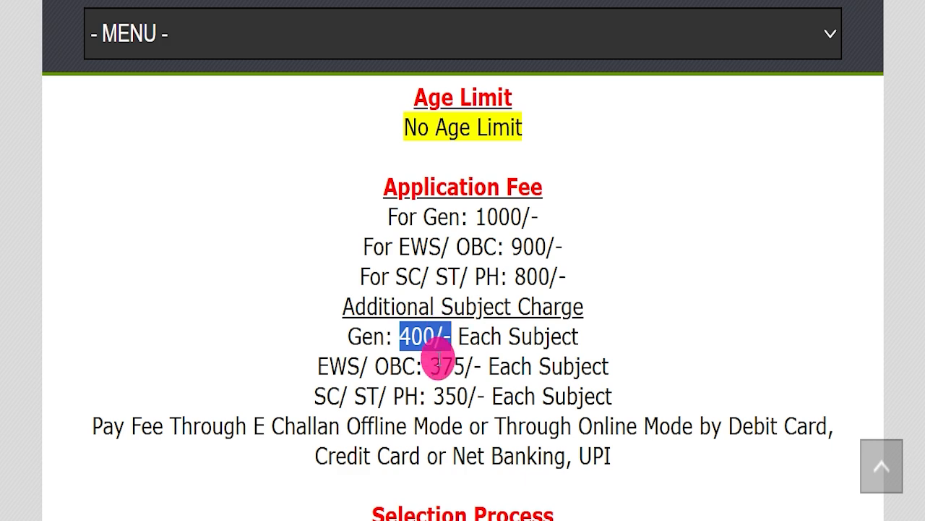
drag(429, 363, 483, 360)
drag(433, 394, 485, 392)
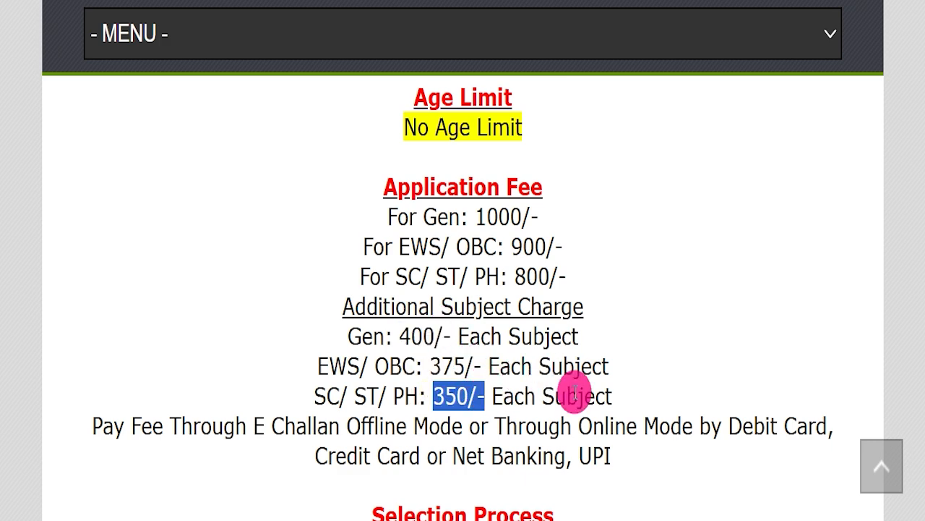
drag(615, 454, 244, 416)
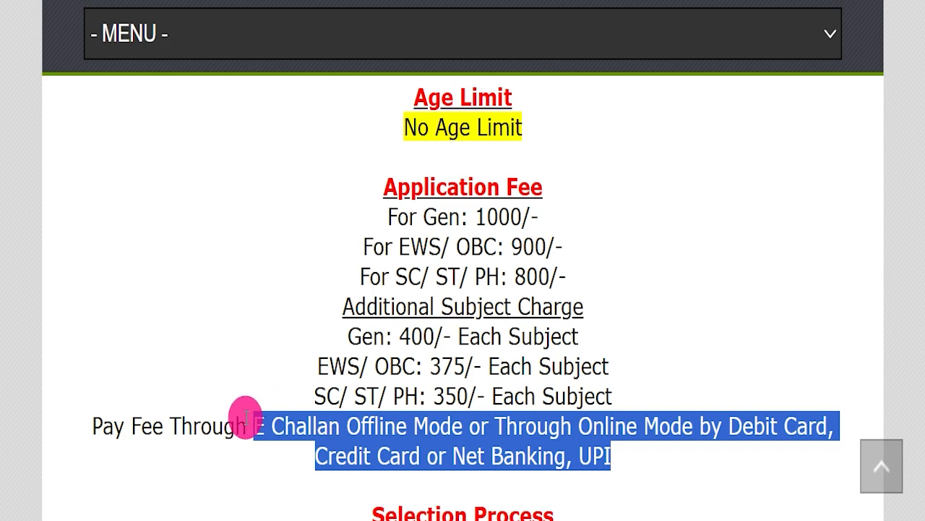
Highlight the selection process, the apply mode and the official website address further down the page
scroll(398, 324, down, 5)
scroll(387, 231, up, 1)
drag(469, 195, 615, 195)
drag(373, 281, 499, 281)
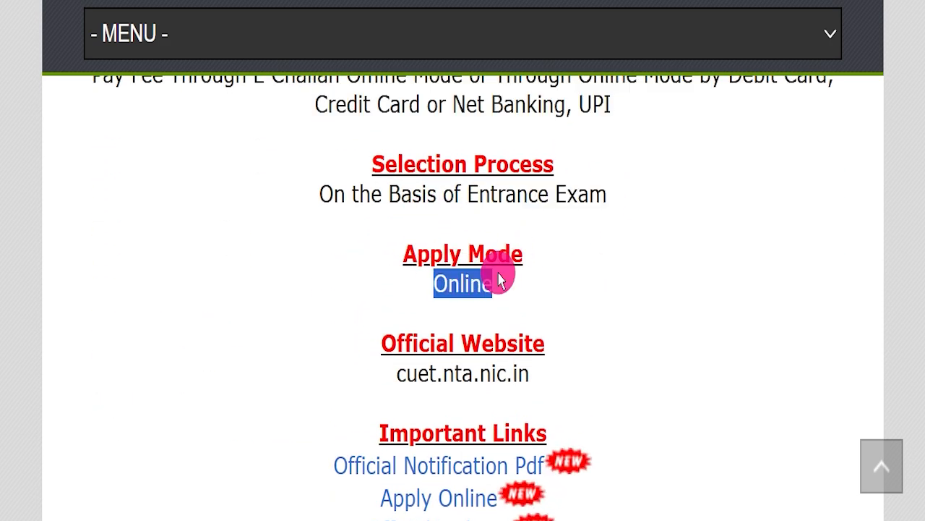
drag(310, 371, 542, 368)
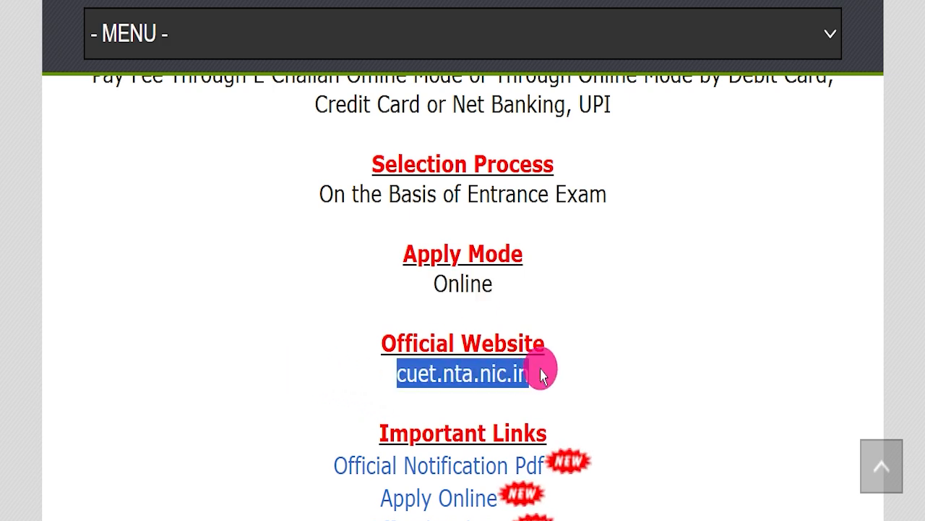
click(549, 375)
Review the Important Links section and bring up the official notification PDF
drag(357, 325, 653, 410)
click(526, 362)
click(373, 371)
scroll(620, 367, down, 1)
click(647, 406)
drag(306, 374, 515, 374)
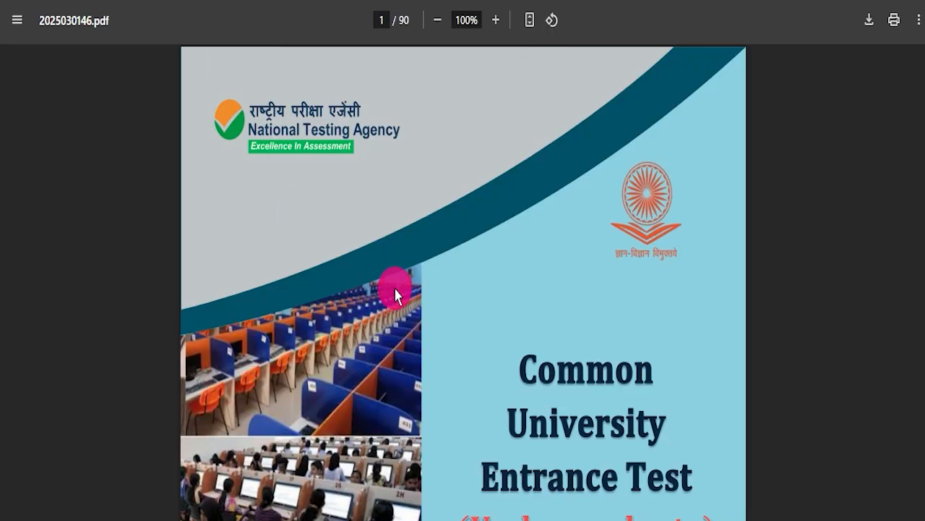
Look through the notification PDF from the cover to the important dates and the Step 3 fee payment instructions
scroll(394, 290, down, 20)
scroll(413, 292, down, 20)
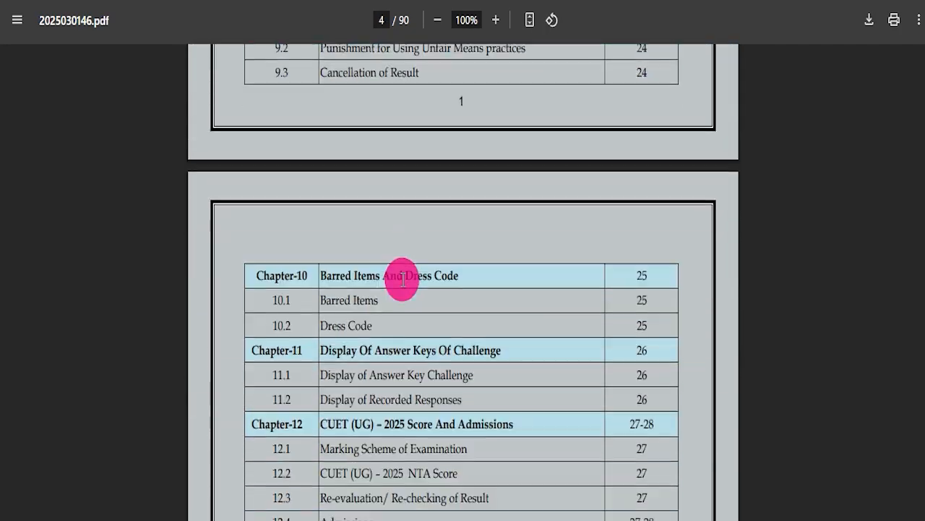
scroll(422, 287, down, 20)
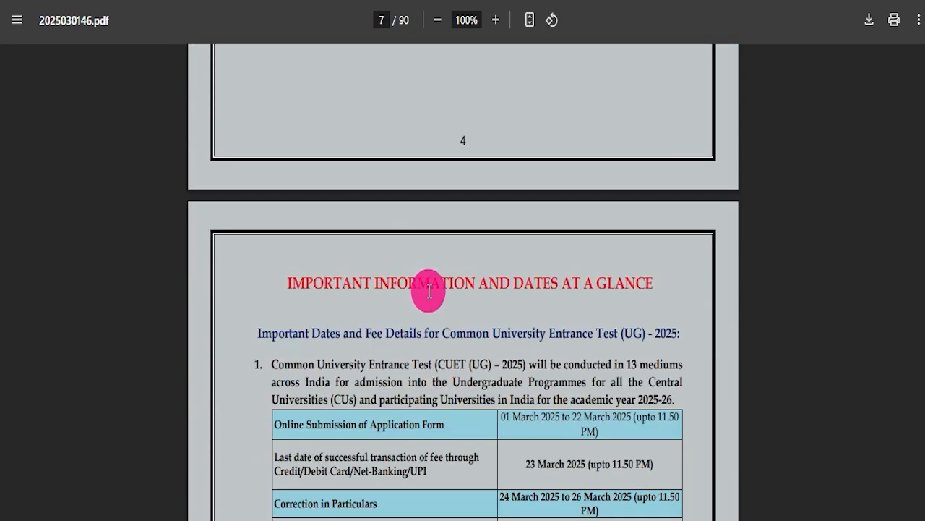
scroll(423, 283, down, 20)
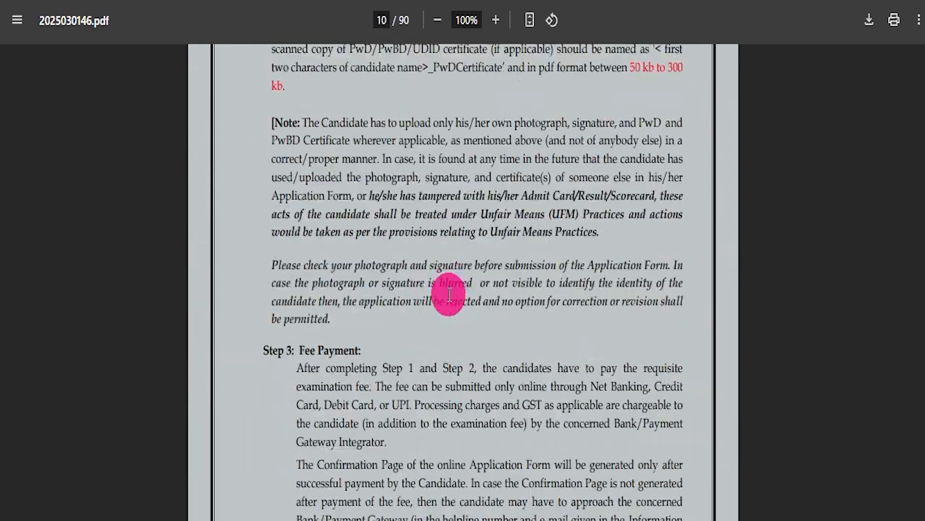
Look through the rest of the notification PDF, including the Central Universities appendix and the bank payment charges
scroll(612, 262, down, 15)
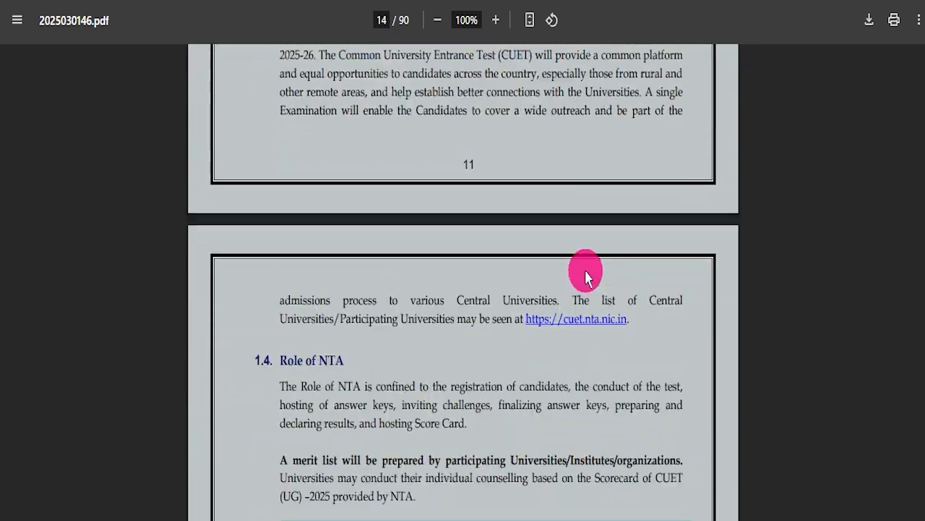
drag(923, 170, 923, 209)
scroll(922, 208, down, 20)
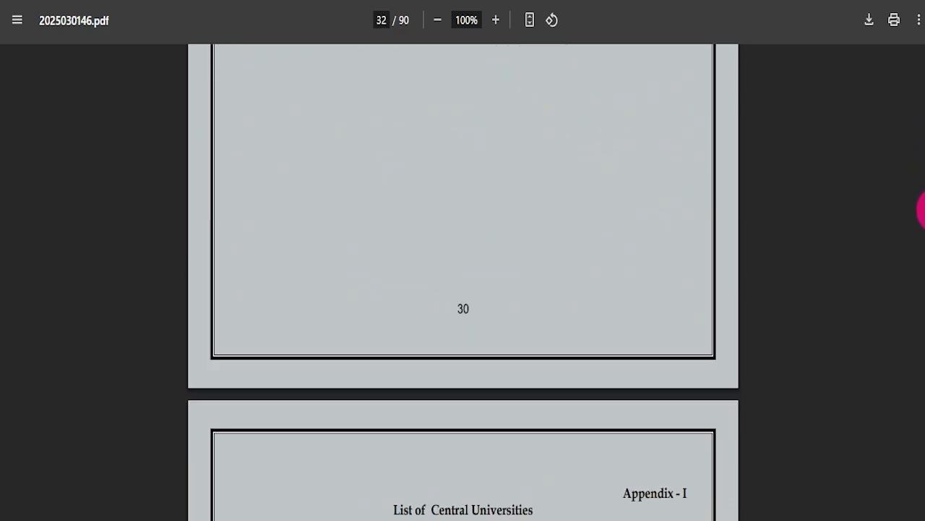
drag(923, 231, 923, 256)
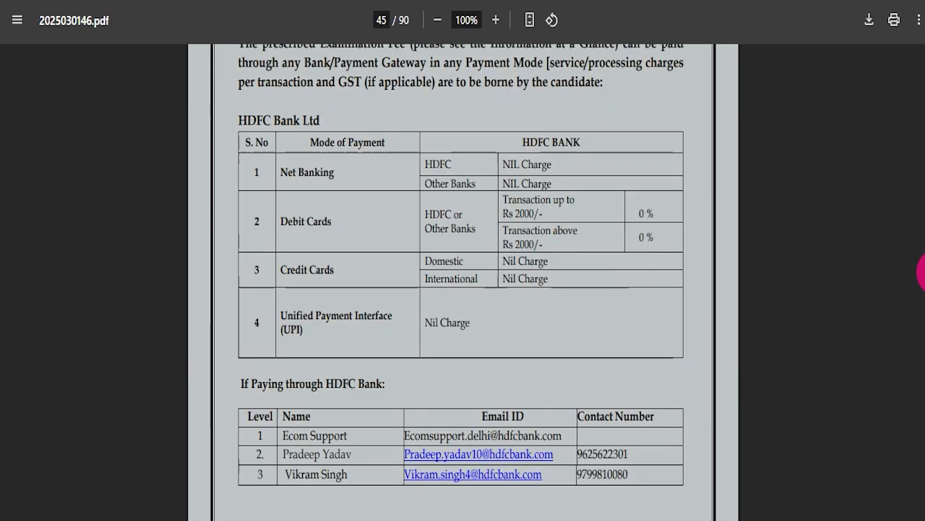
drag(923, 297, 923, 45)
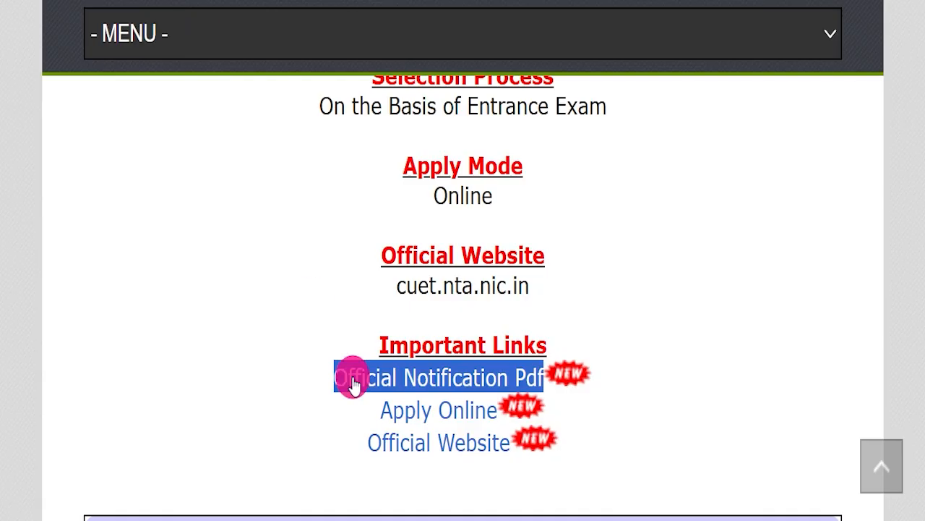
Highlight the Official Notification Pdf and Apply Online links and bring up the CUET UG 2025 application portal
drag(351, 379, 334, 392)
drag(381, 410, 508, 406)
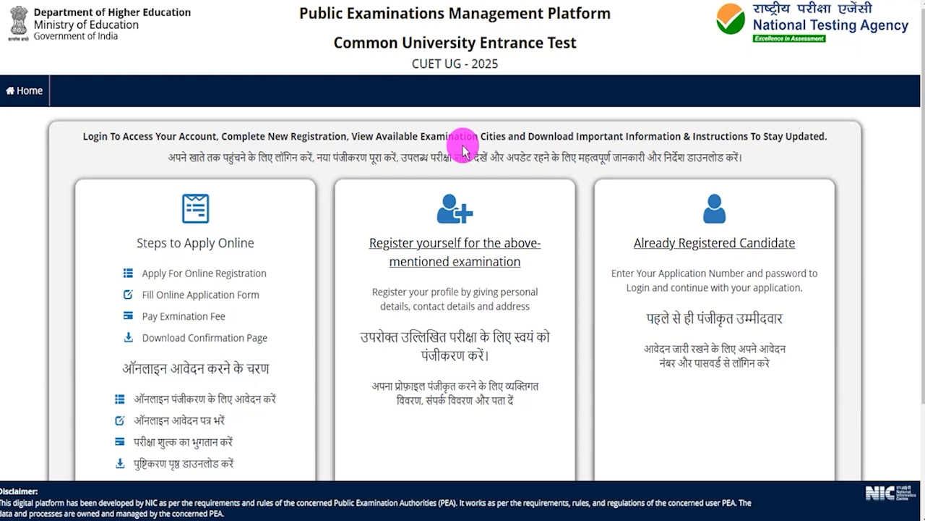
Examine the Already Registered Candidate section with its login option and the Hindi introduction on the portal's home page
drag(622, 241, 795, 244)
scroll(752, 300, down, 2)
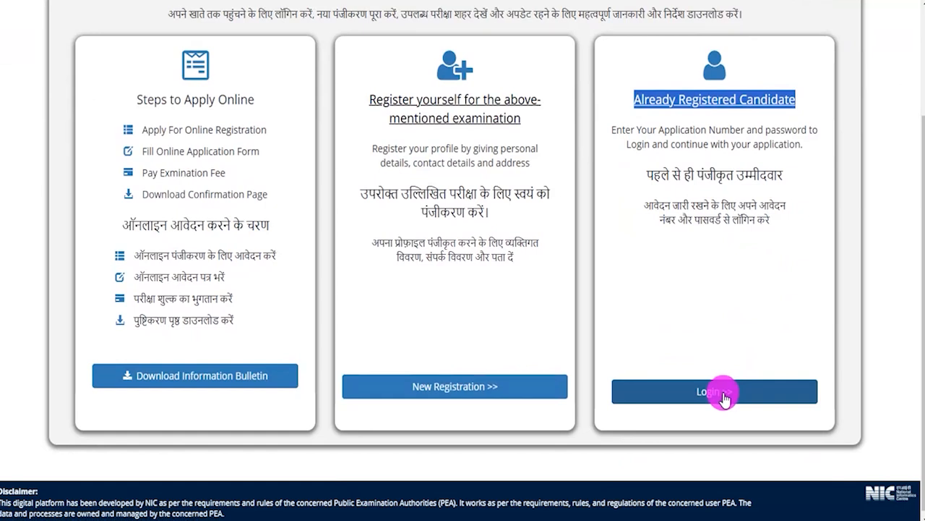
scroll(723, 397, up, 2)
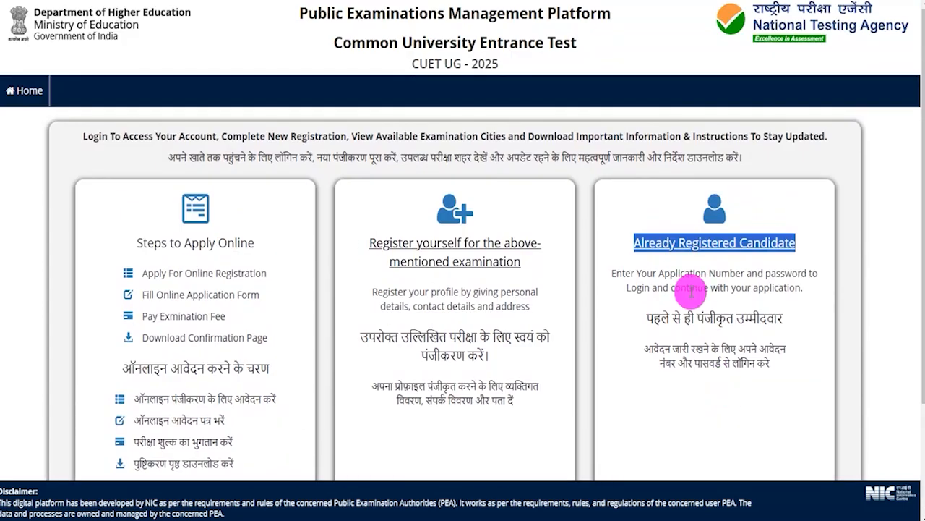
drag(259, 156, 584, 148)
click(583, 155)
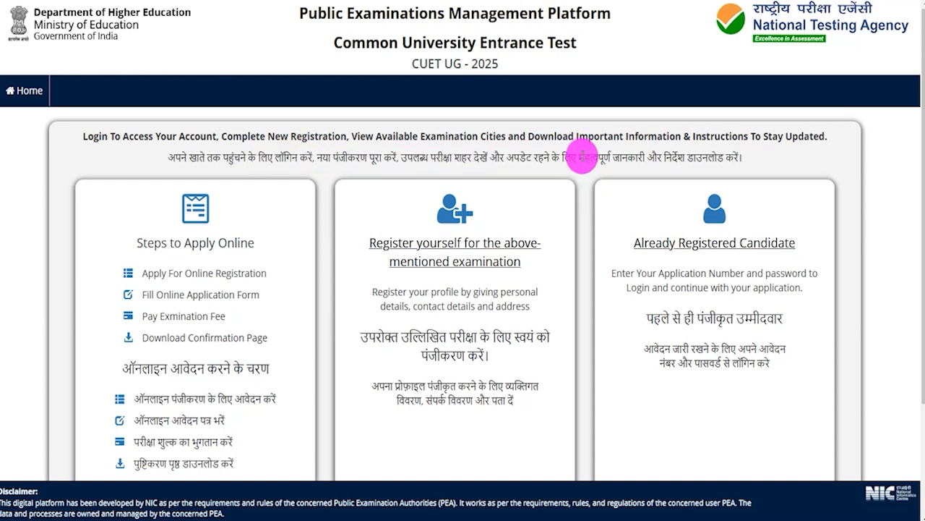
Highlight the heading about registering for the examination and start a new registration
scroll(582, 157, down, 2)
drag(368, 101, 513, 117)
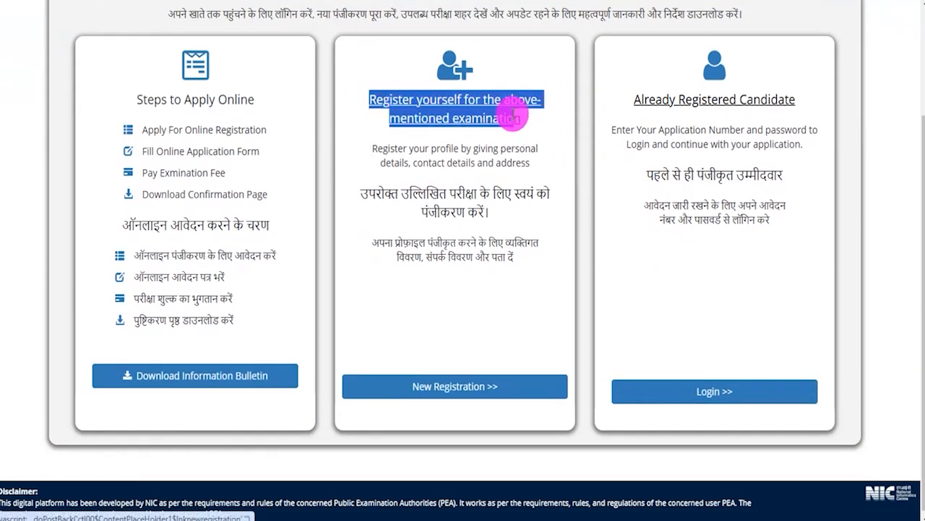
scroll(489, 237, down, 1)
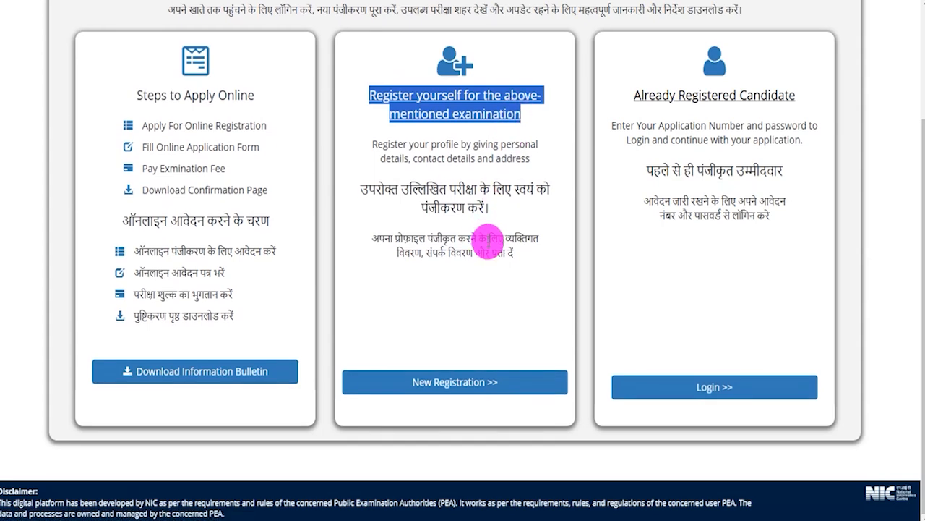
click(470, 384)
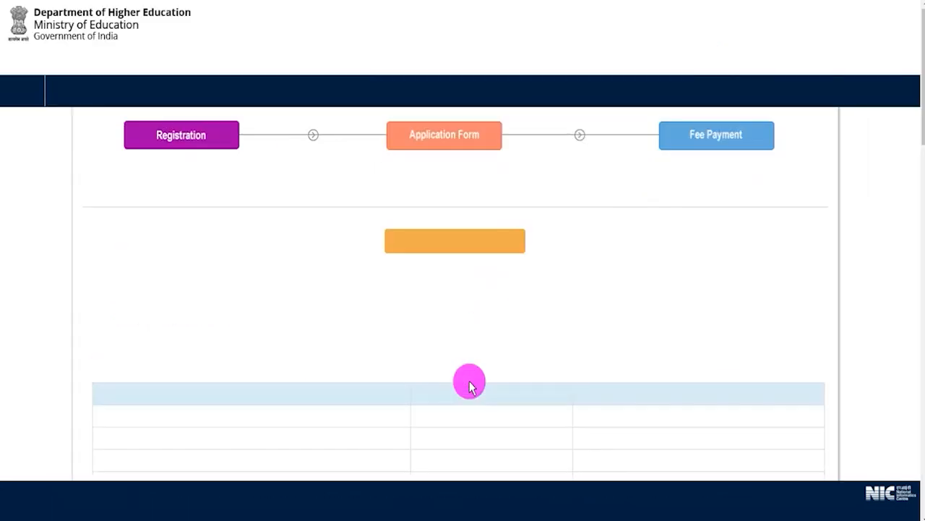
Go through the application instructions, accept the declaration about the Information Bulletin and proceed to the registration form
drag(193, 274, 387, 318)
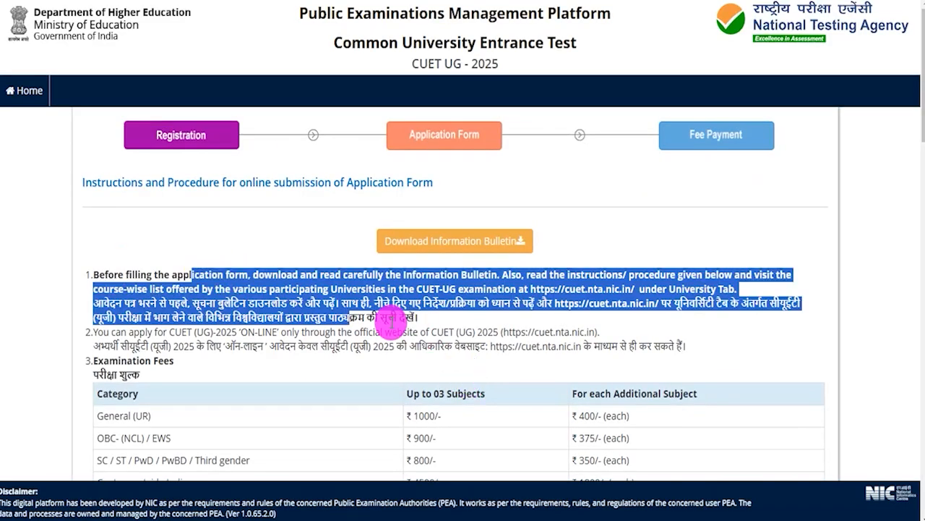
scroll(434, 311, down, 3)
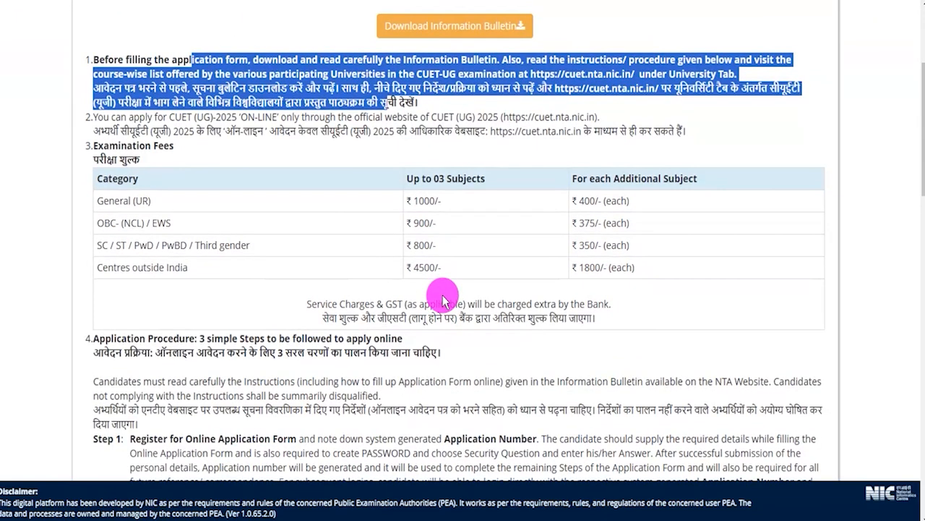
scroll(442, 298, down, 2)
scroll(441, 296, down, 15)
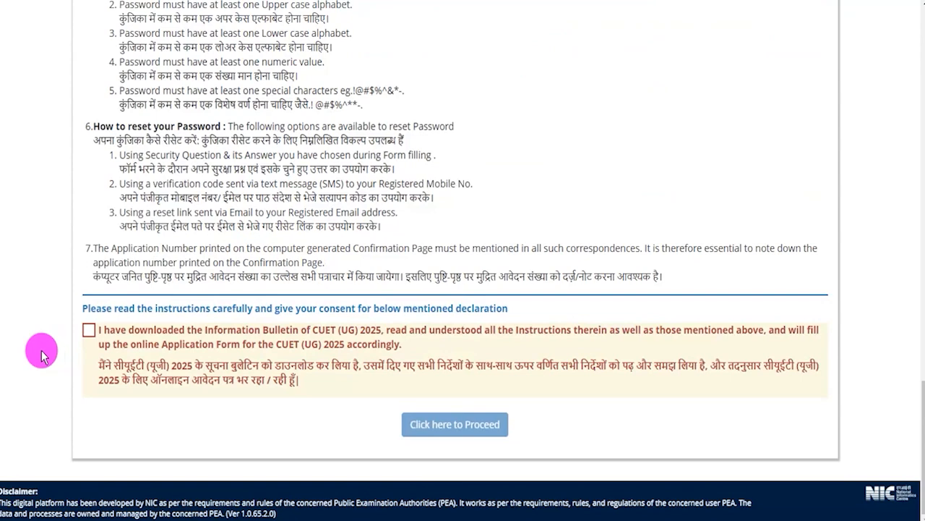
click(88, 329)
click(442, 428)
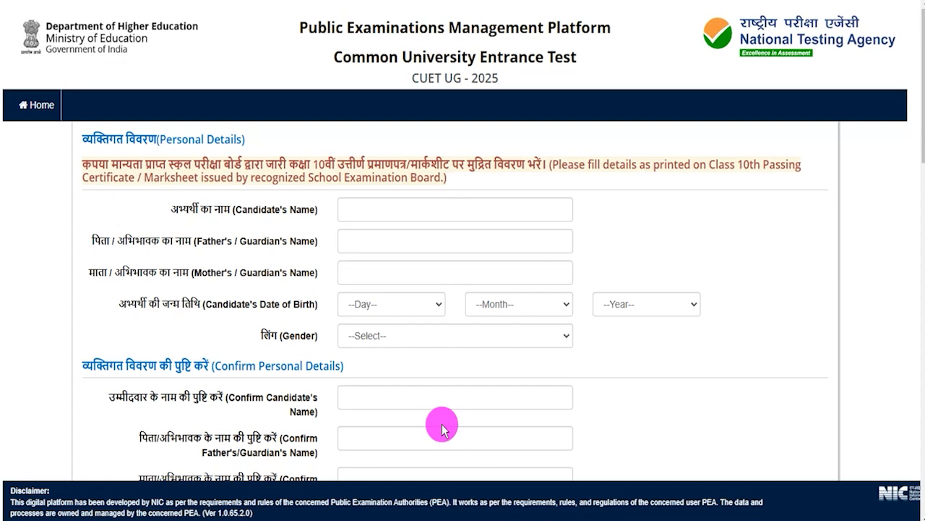
Fill in the candidate's, father's and mother's names in the Personal Details section
click(378, 209)
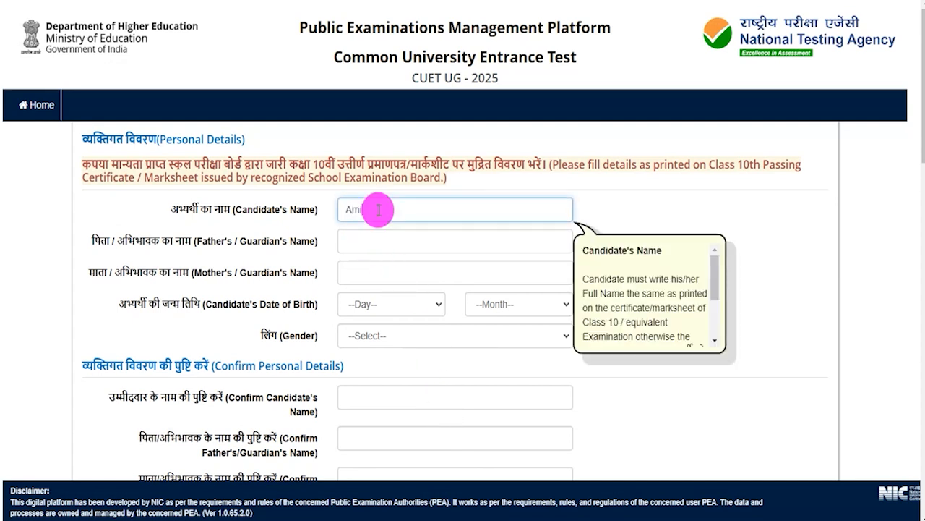
text(Amit)
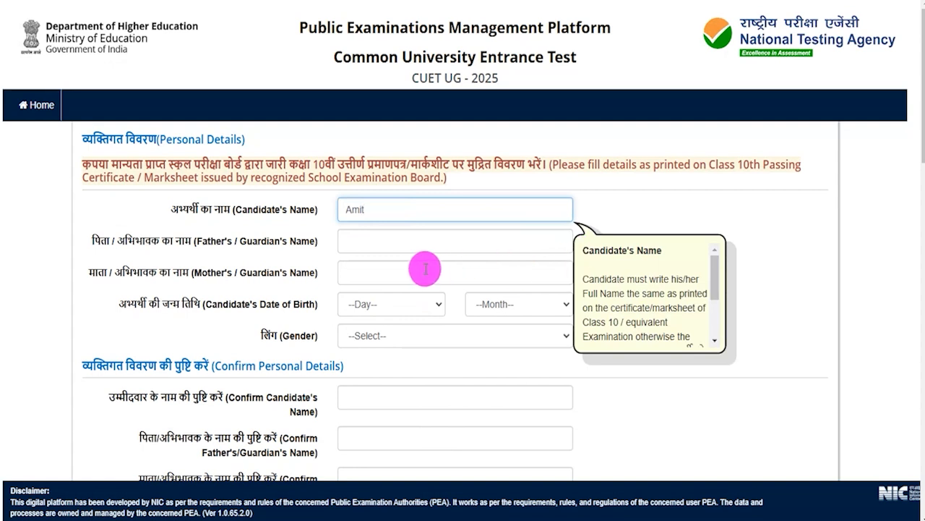
click(379, 243)
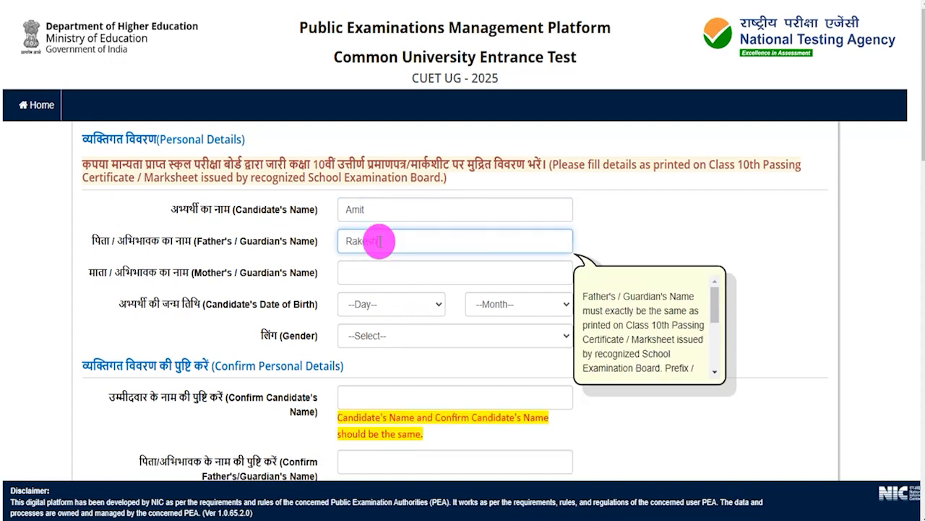
click(366, 271)
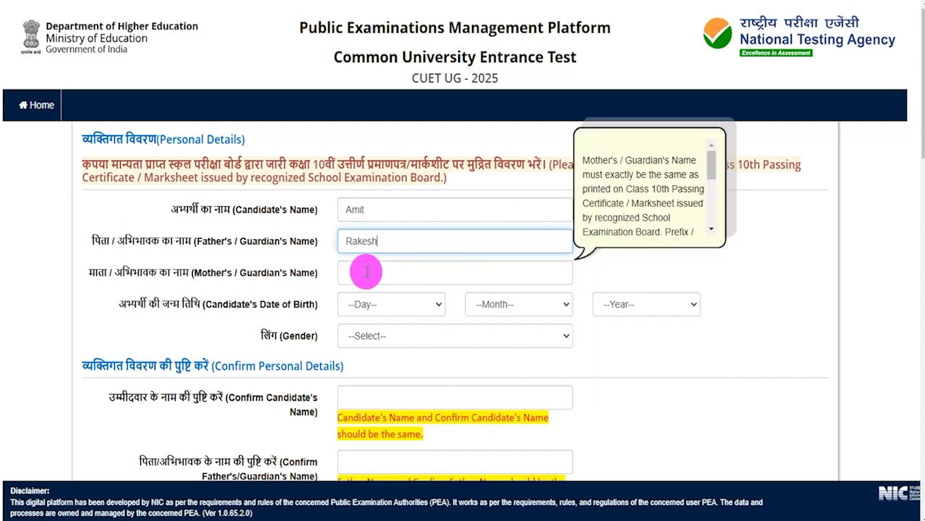
drag(376, 273, 314, 275)
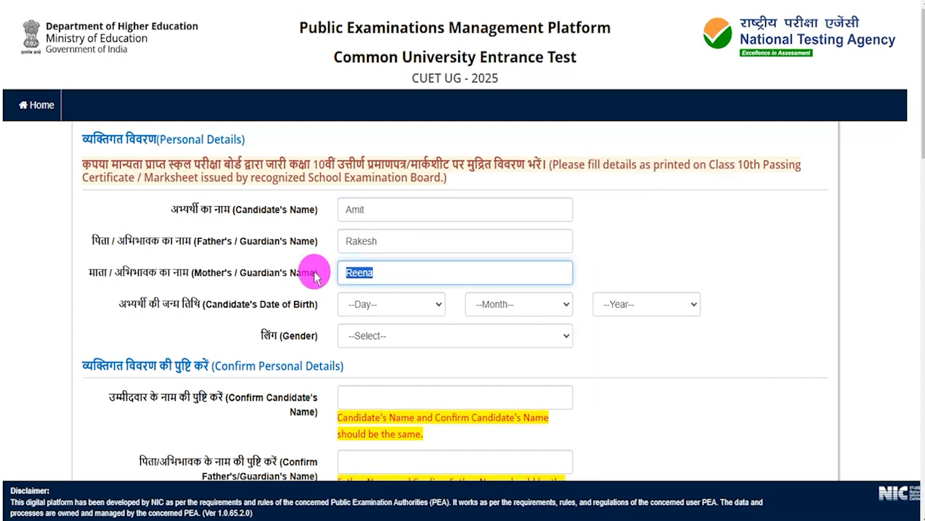
Select the day, month and year of the candidate's date of birth and set the gender to Male
click(389, 306)
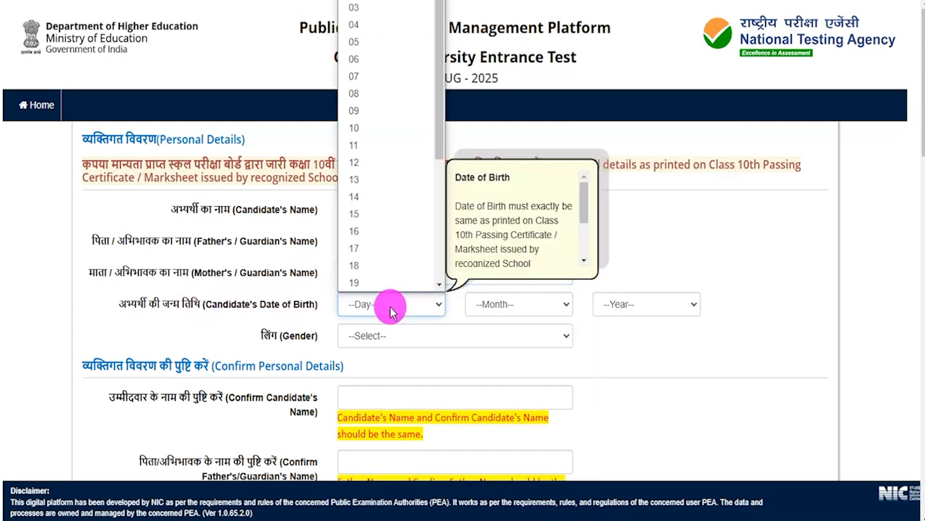
click(365, 127)
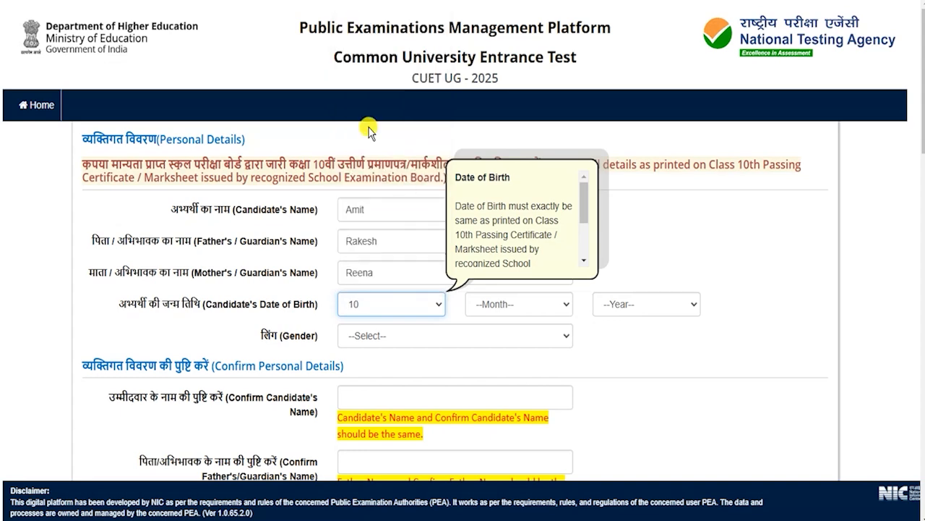
click(499, 304)
click(497, 232)
click(614, 300)
click(613, 218)
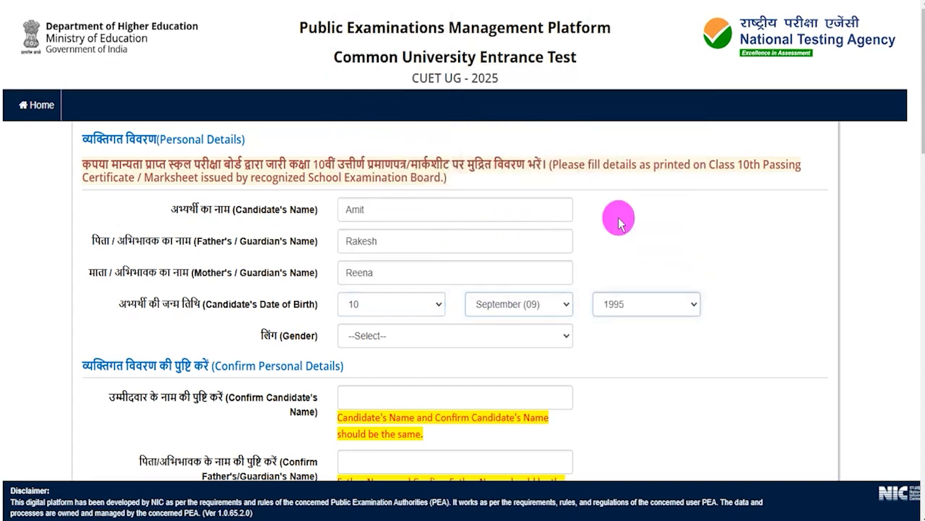
click(397, 335)
click(406, 374)
Compare the candidate's name label with the Confirm Personal Details labels for the candidate, father, mother and date of birth
scroll(479, 354, down, 3)
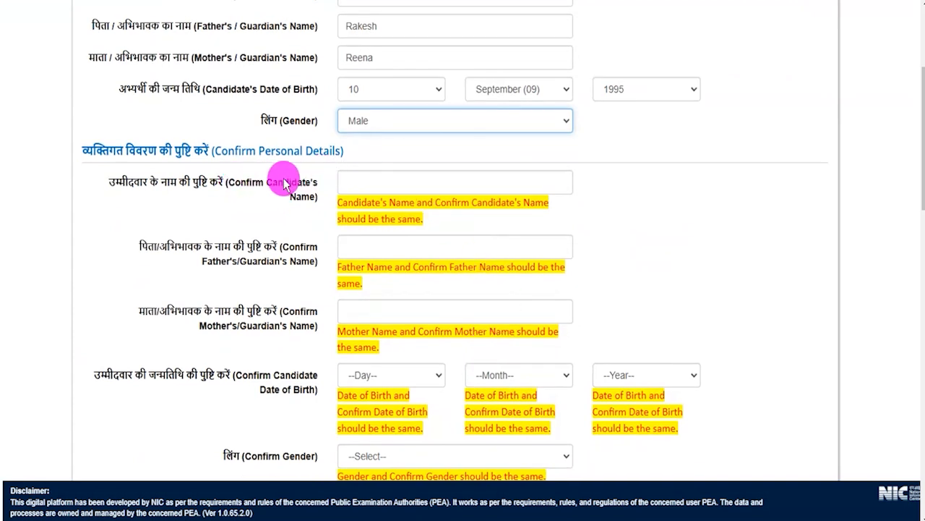
scroll(284, 184, up, 1)
drag(272, 66, 316, 69)
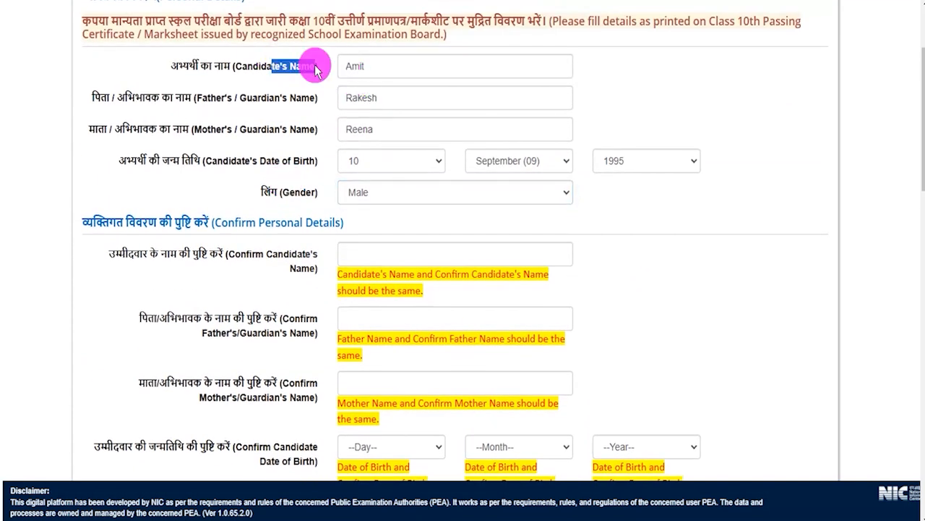
drag(191, 253, 252, 253)
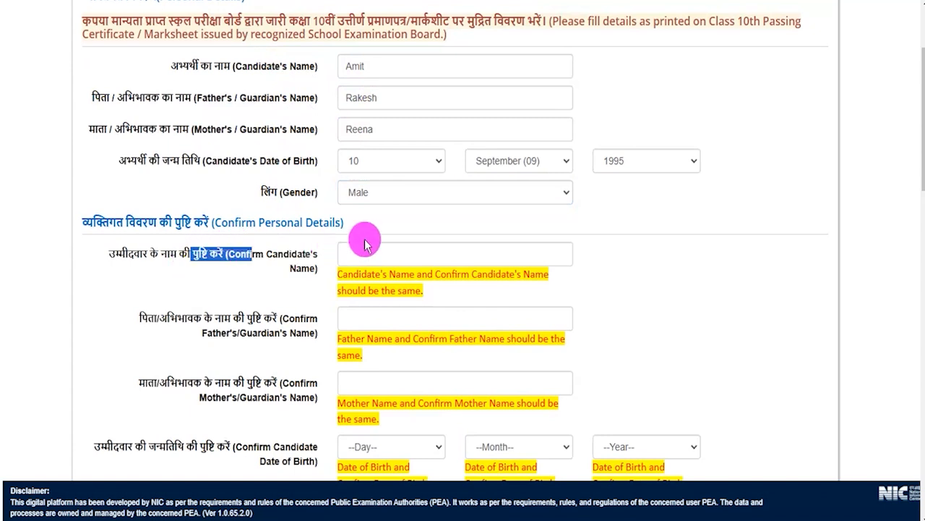
drag(201, 318, 279, 327)
scroll(282, 332, down, 1)
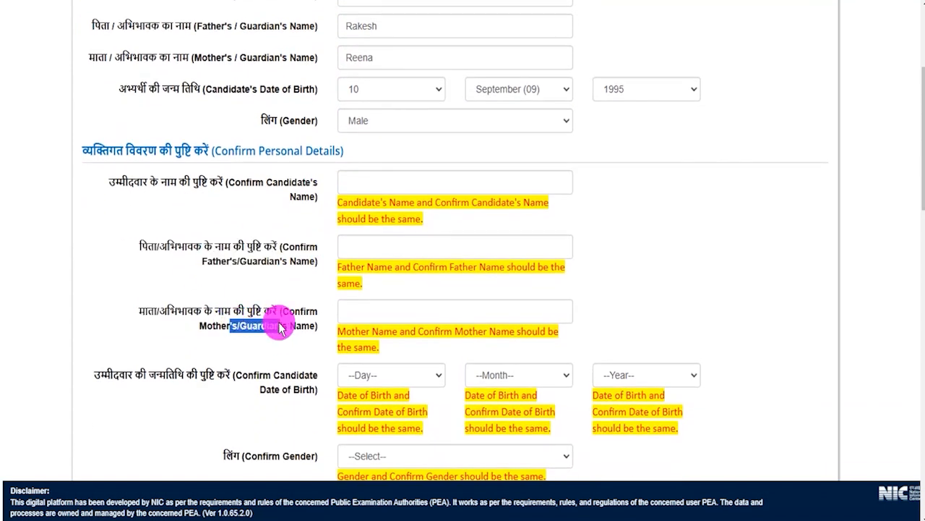
drag(263, 375, 310, 376)
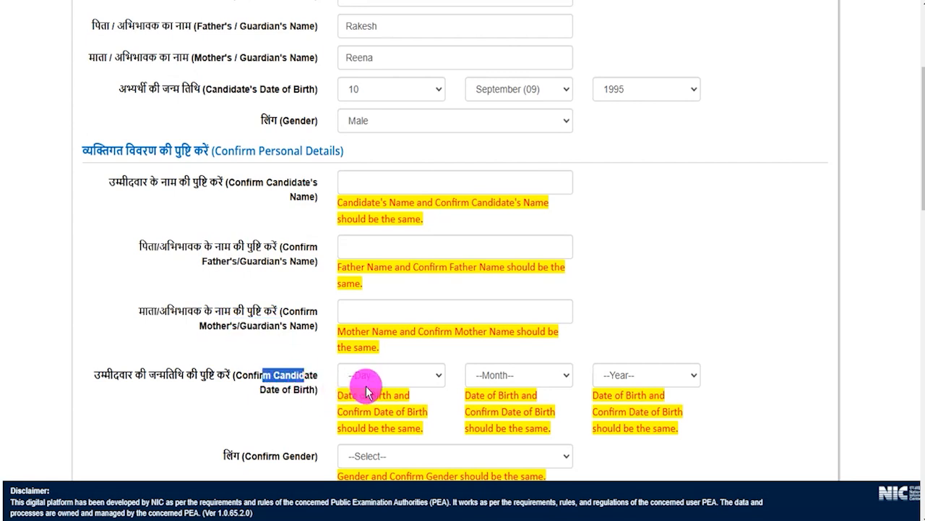
Highlight the Confirm Gender label and set the confirmed gender to Male
scroll(365, 389, down, 1)
scroll(365, 389, down, 2)
drag(241, 313, 297, 312)
click(355, 318)
click(361, 381)
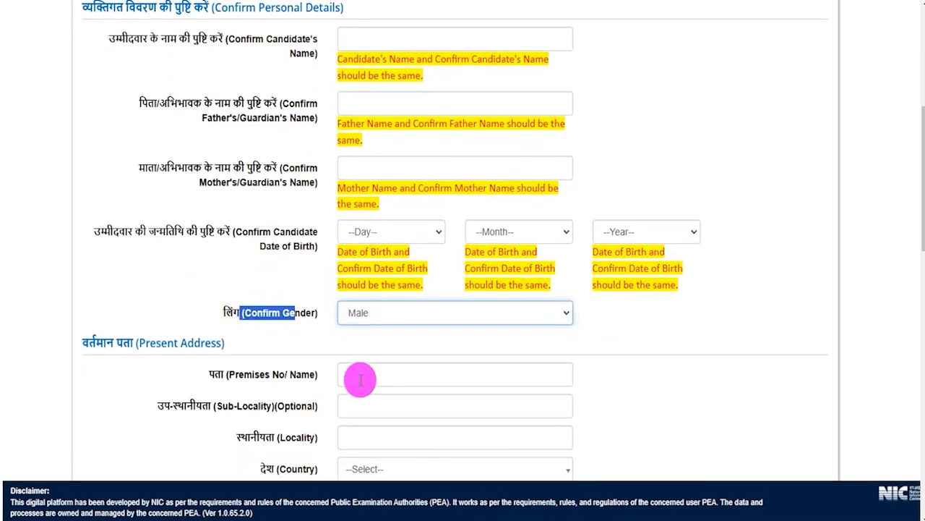
Examine the Present Address section, including the premises, country, state, district and PIN code fields
scroll(265, 312, down, 3)
drag(150, 128, 200, 128)
scroll(287, 197, down, 1)
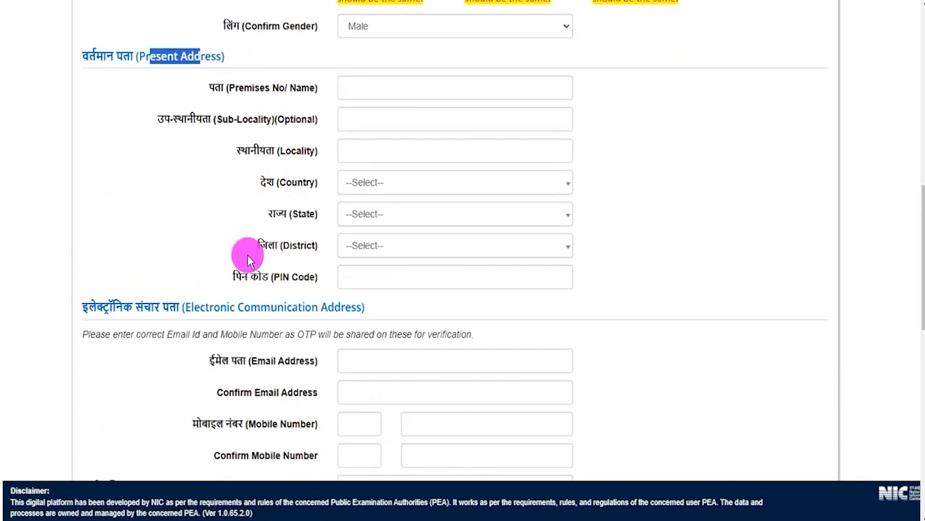
click(361, 87)
click(382, 185)
click(252, 196)
click(362, 215)
click(260, 237)
click(359, 246)
click(275, 264)
click(353, 275)
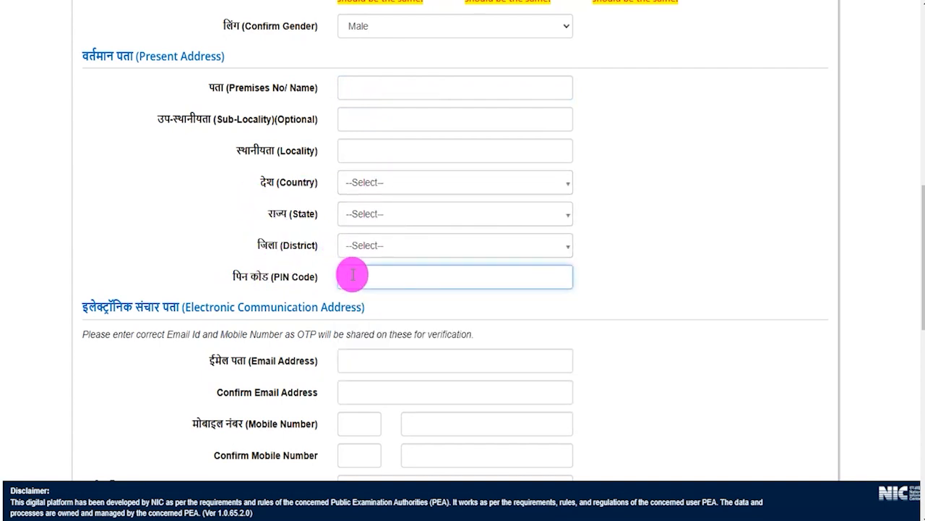
drag(262, 276, 296, 274)
Examine the Electronic Communication Address section, covering the email, confirm email, mobile number, confirm mobile and optional alternate contact fields
scroll(293, 261, down, 2)
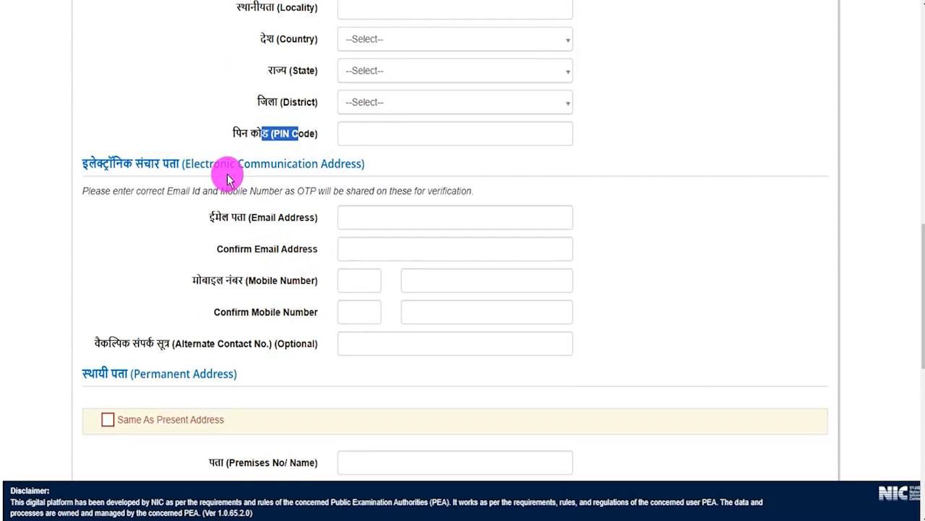
drag(206, 163, 342, 166)
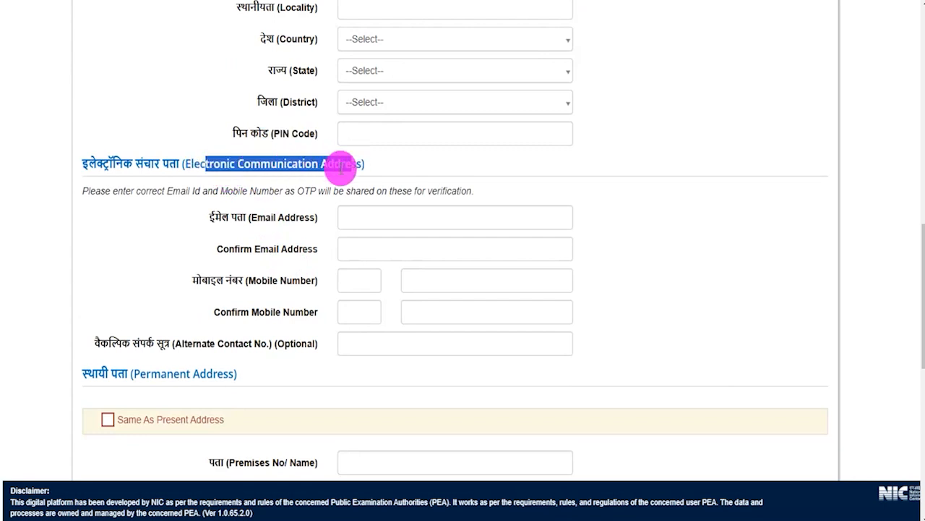
drag(229, 217, 285, 217)
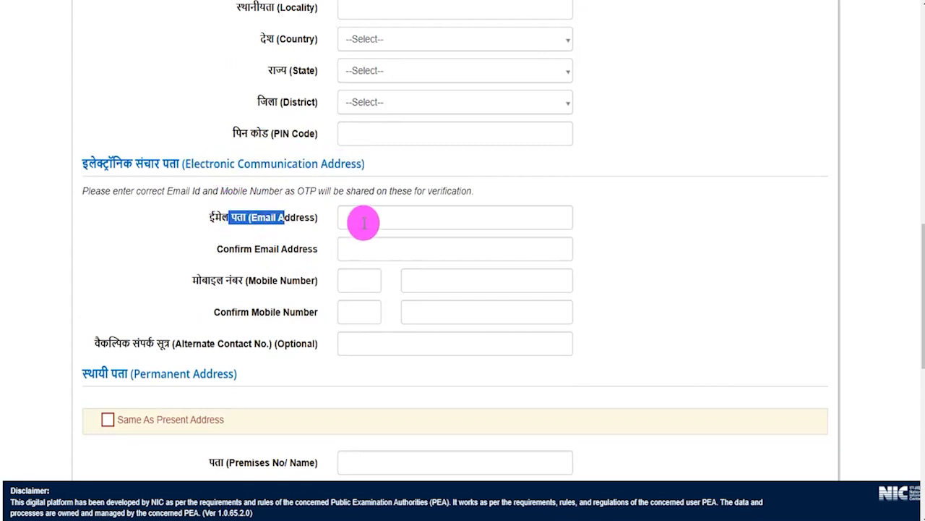
drag(222, 249, 298, 249)
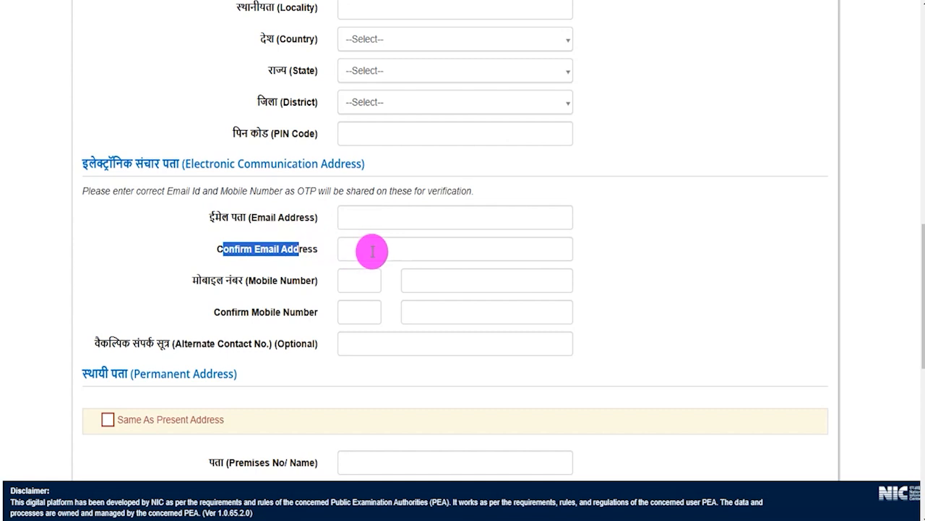
drag(201, 280, 293, 280)
drag(232, 312, 282, 312)
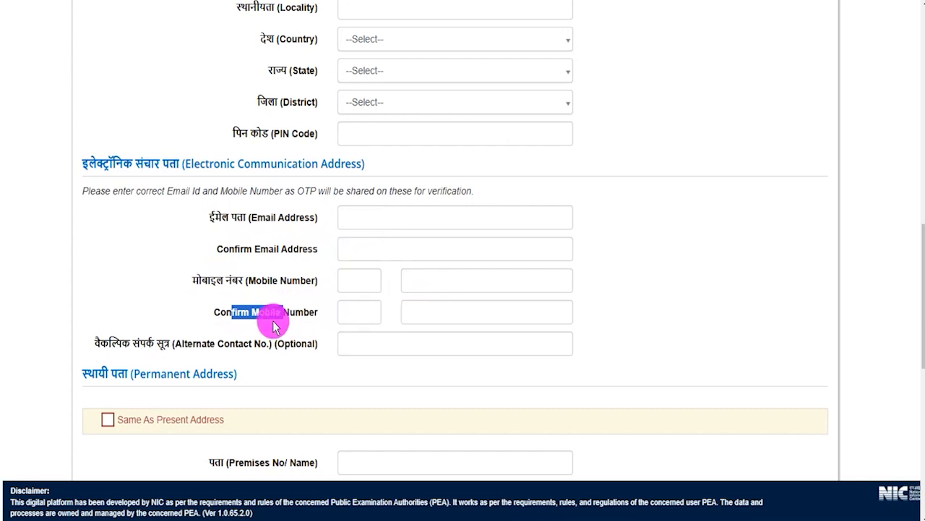
click(114, 340)
drag(114, 340, 289, 340)
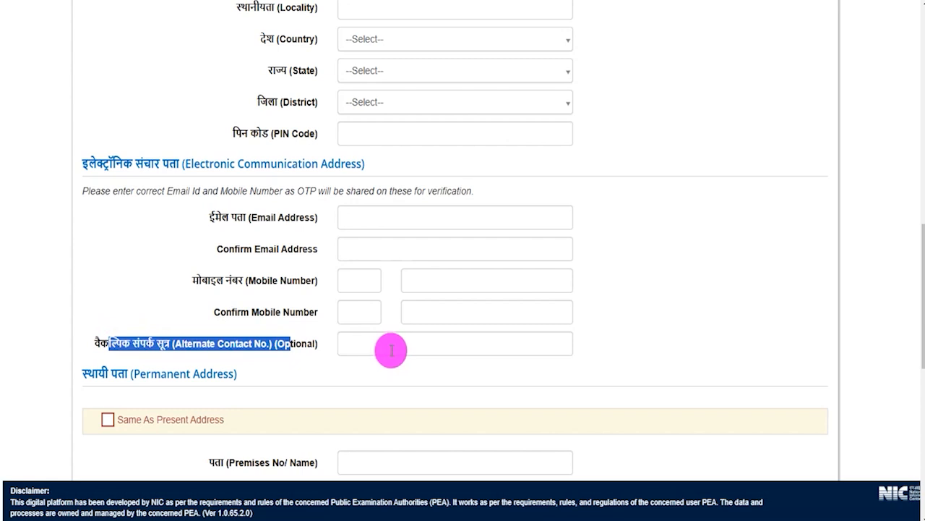
Compare the Permanent Address section and its Same As Present Address option with the Present Address section
scroll(390, 350, down, 2)
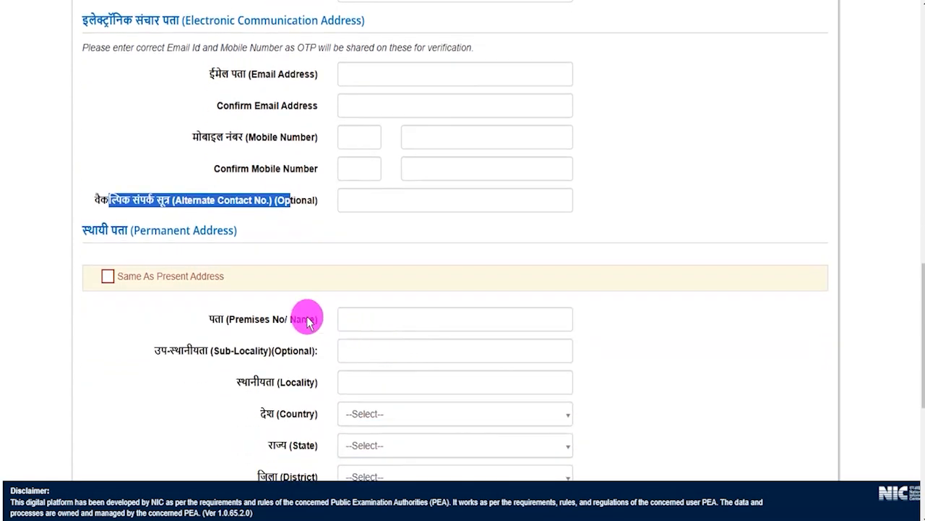
drag(147, 230, 217, 230)
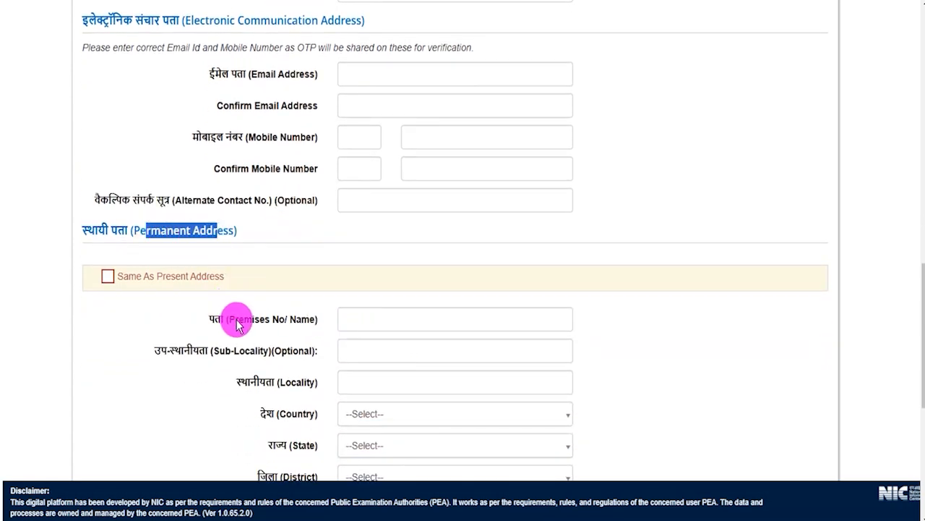
scroll(238, 323, up, 6)
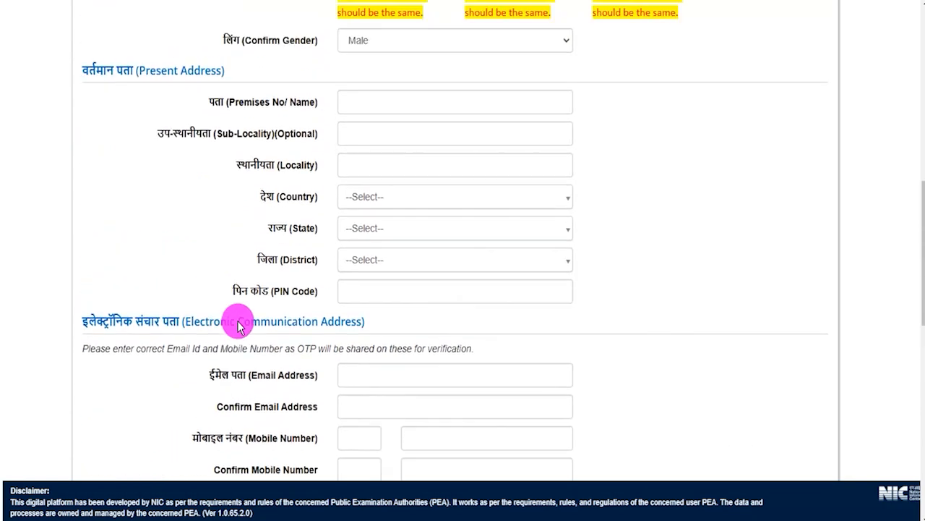
drag(147, 191, 221, 201)
scroll(318, 289, down, 6)
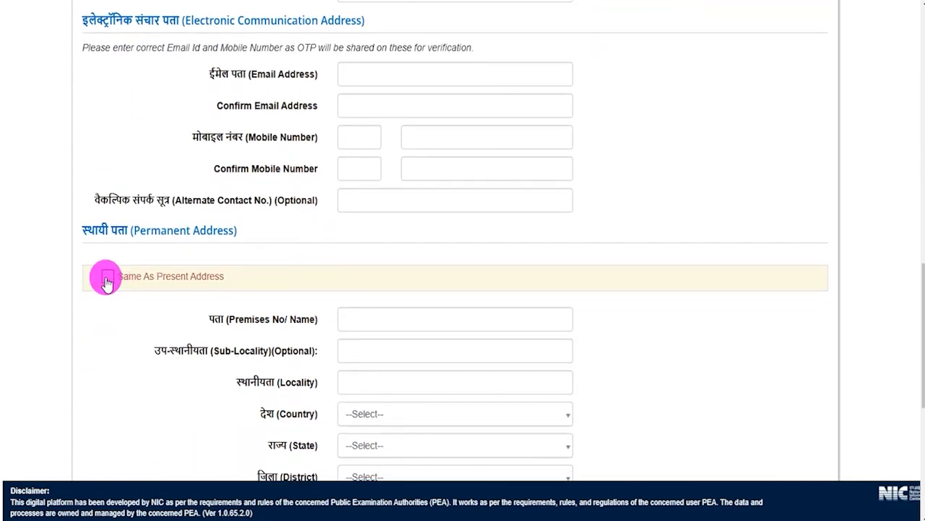
drag(147, 230, 196, 231)
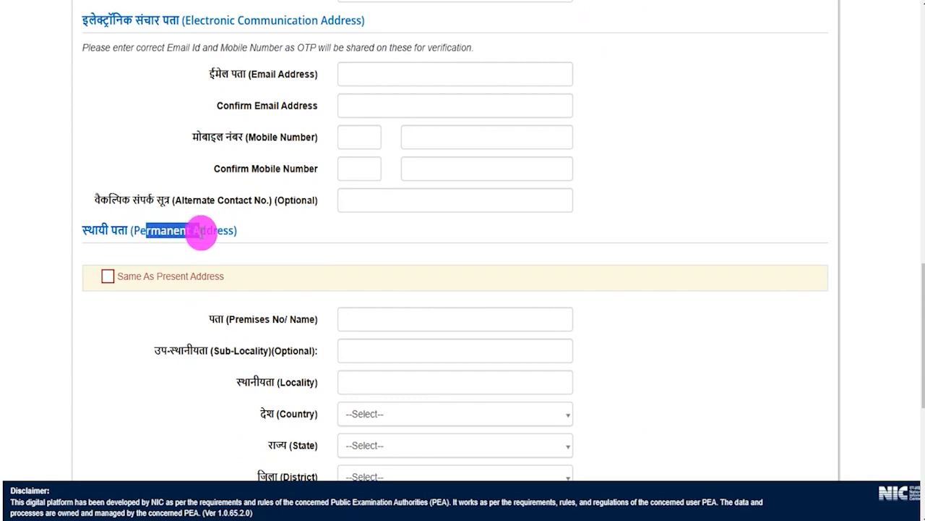
Examine the Choose Password rules against the sample password in Notepad, and check the requirement for the Confirm Password field
scroll(252, 351, down, 3)
scroll(257, 322, down, 2)
key(alt+Tab)
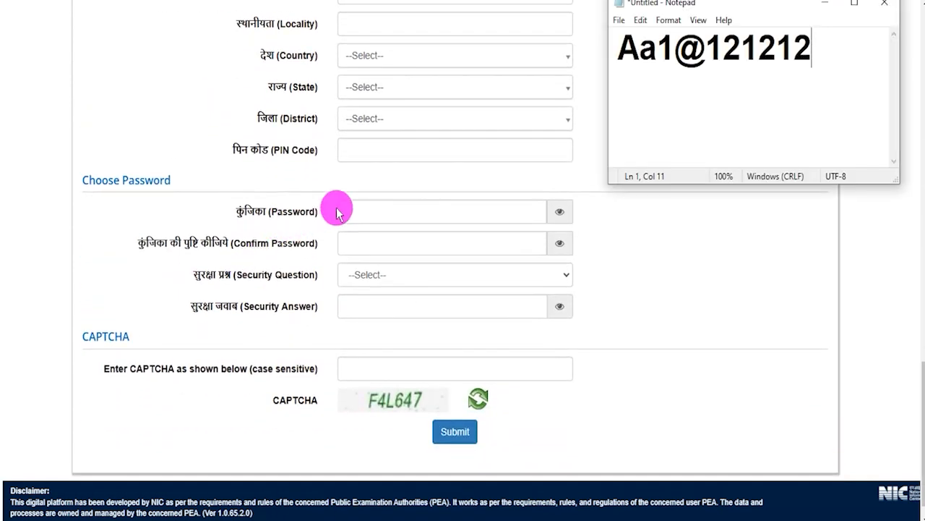
click(365, 211)
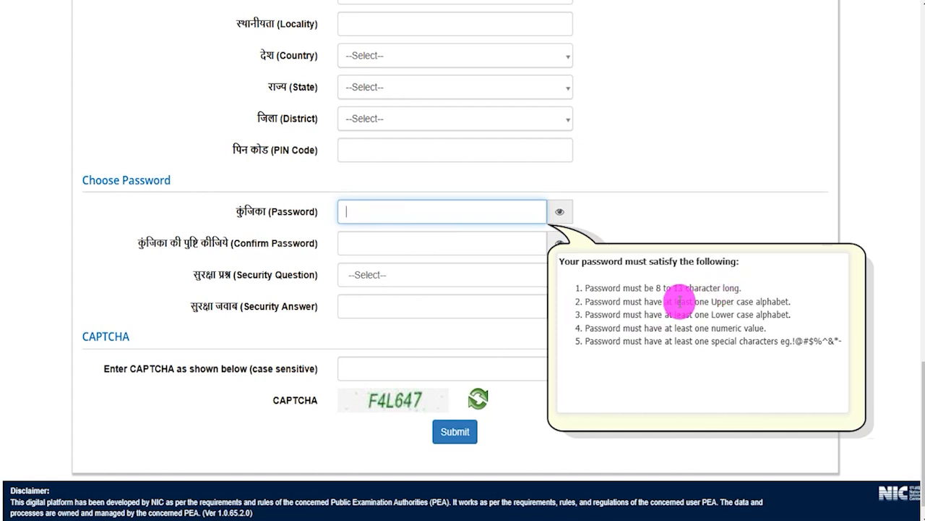
click(229, 519)
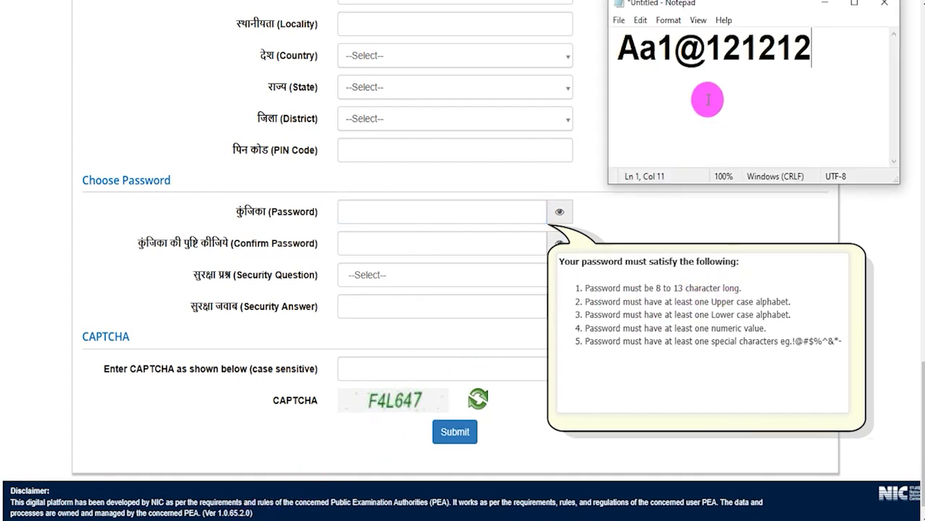
drag(623, 49, 814, 49)
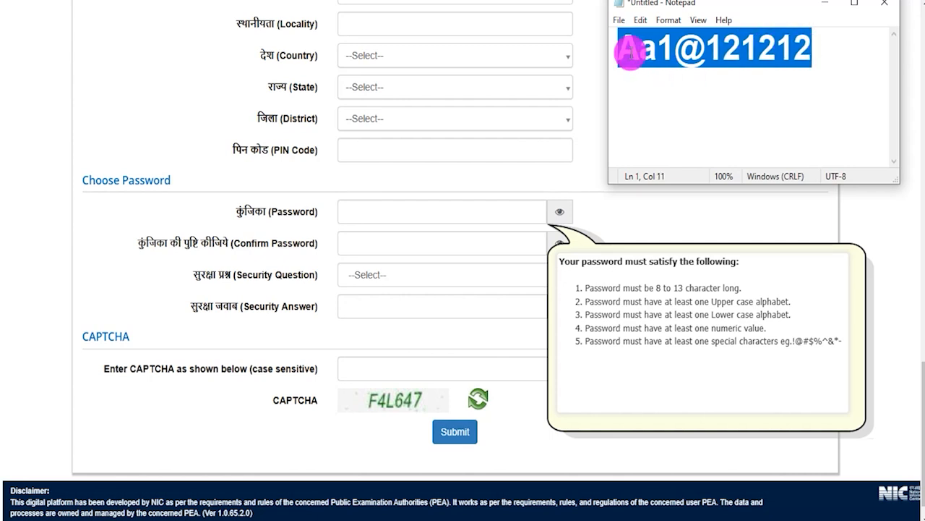
drag(190, 242, 318, 242)
click(360, 241)
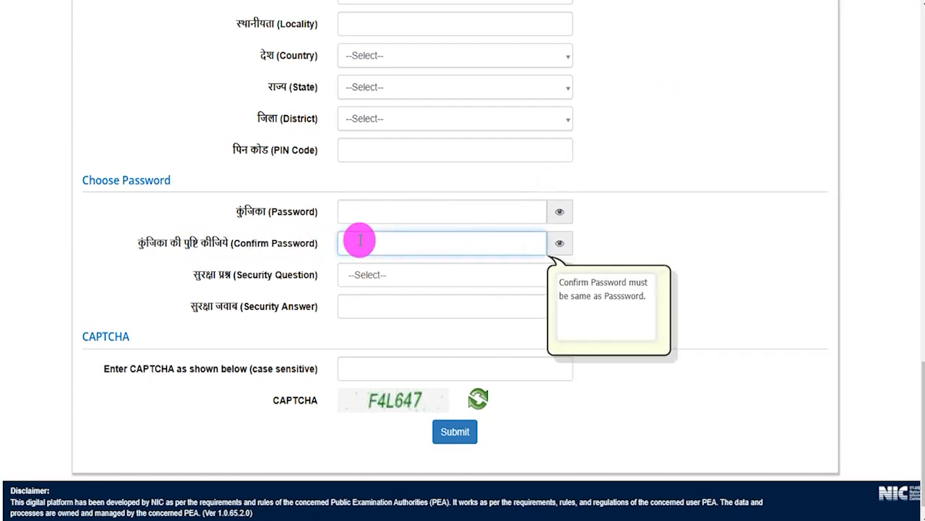
Set the security question to "Which is the website you frequently visit ?" and activate the Security Answer field
drag(206, 274, 300, 275)
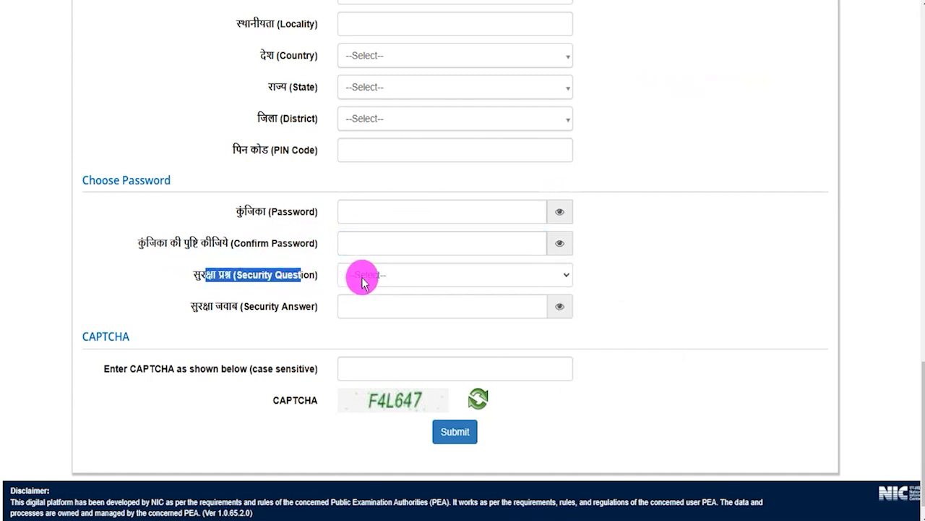
click(362, 275)
click(388, 311)
click(384, 308)
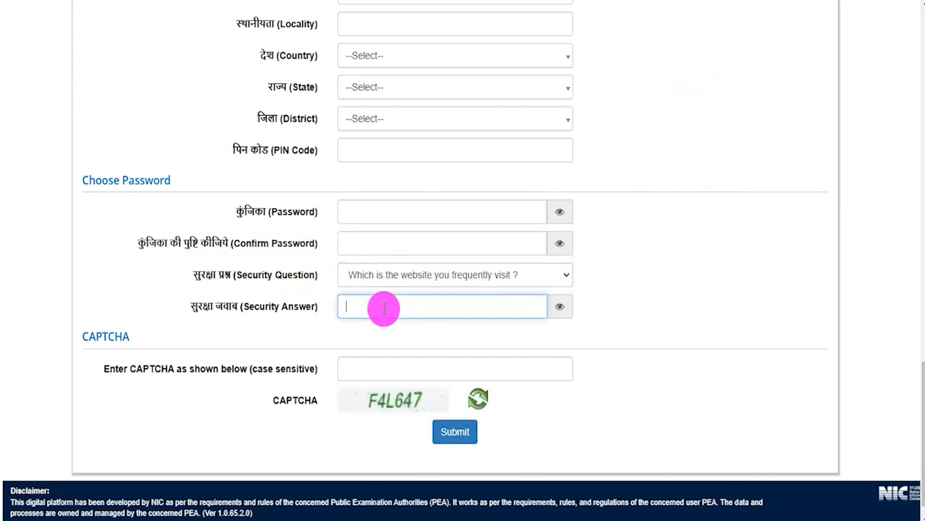
Highlight the case-sensitive CAPTCHA instruction and activate the CAPTCHA entry field
scroll(217, 343, down, 1)
drag(154, 340, 295, 353)
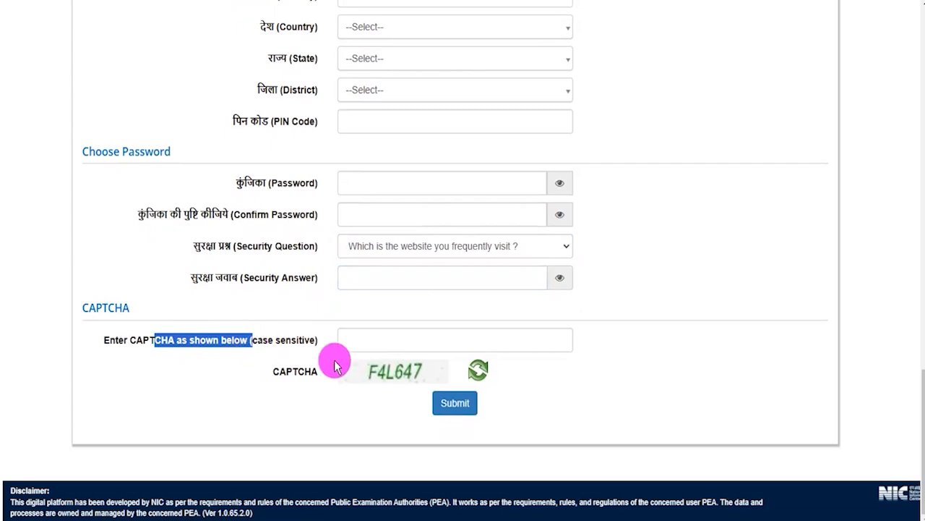
click(375, 338)
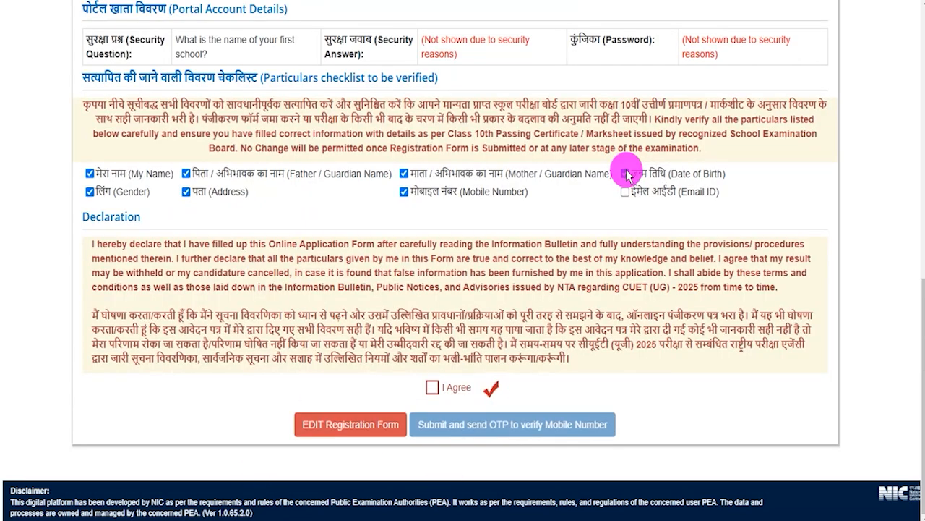
Mark Date of Birth and Email ID as verified in the particulars checklist and agree to the declaration
click(626, 173)
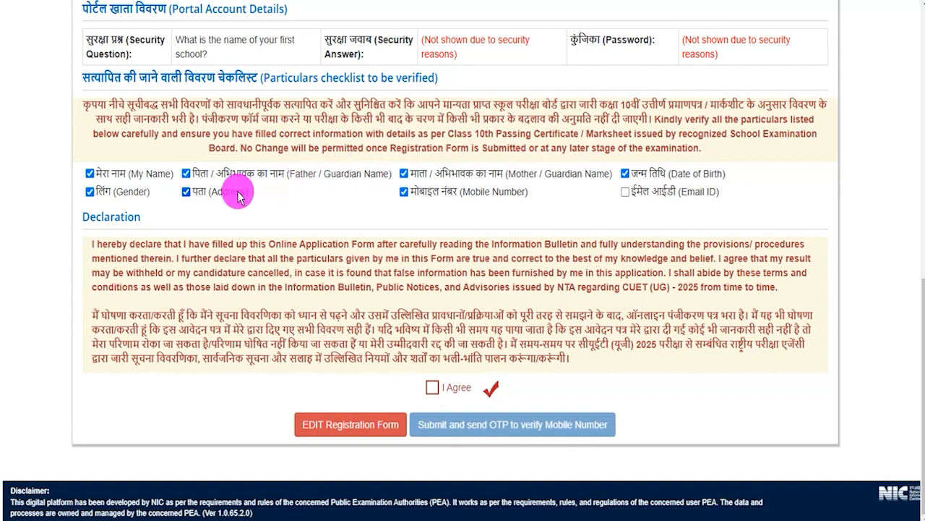
click(626, 194)
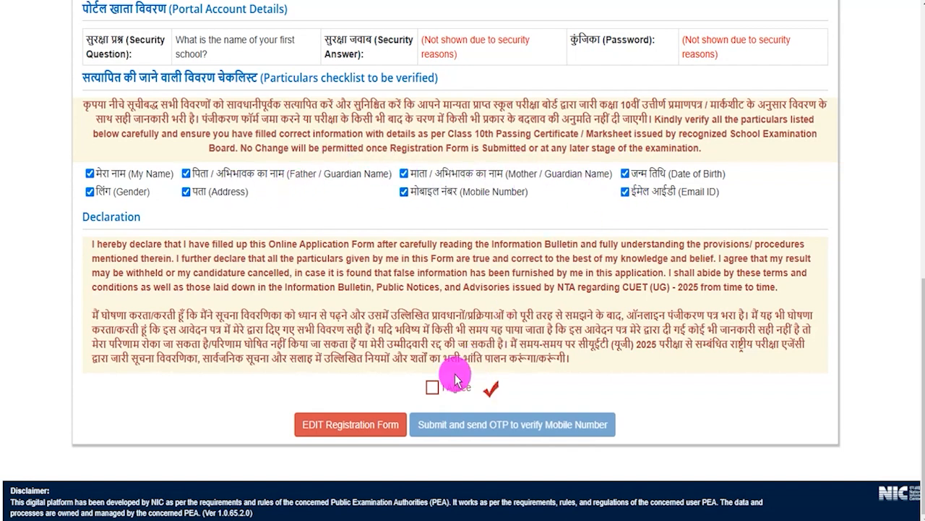
click(432, 391)
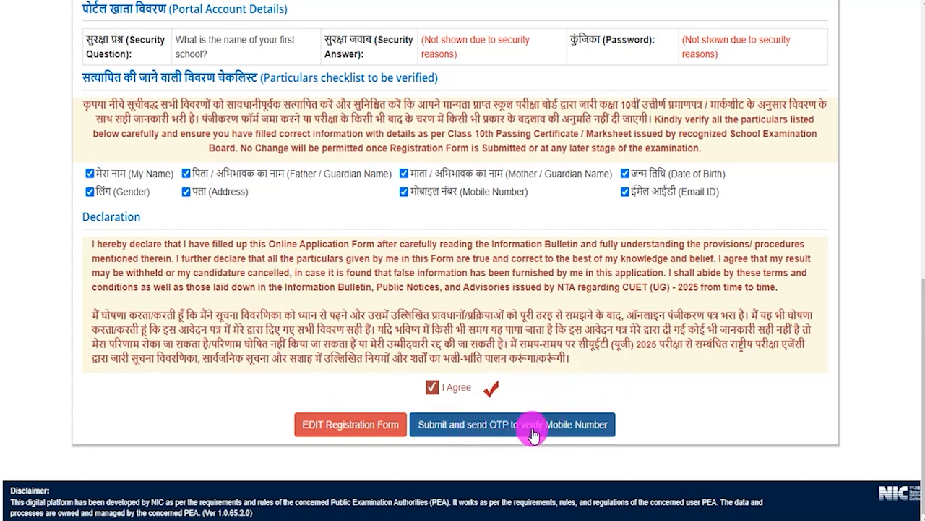
Request the OTP for the mobile number, enter the one-time password and submit the registration form
click(576, 432)
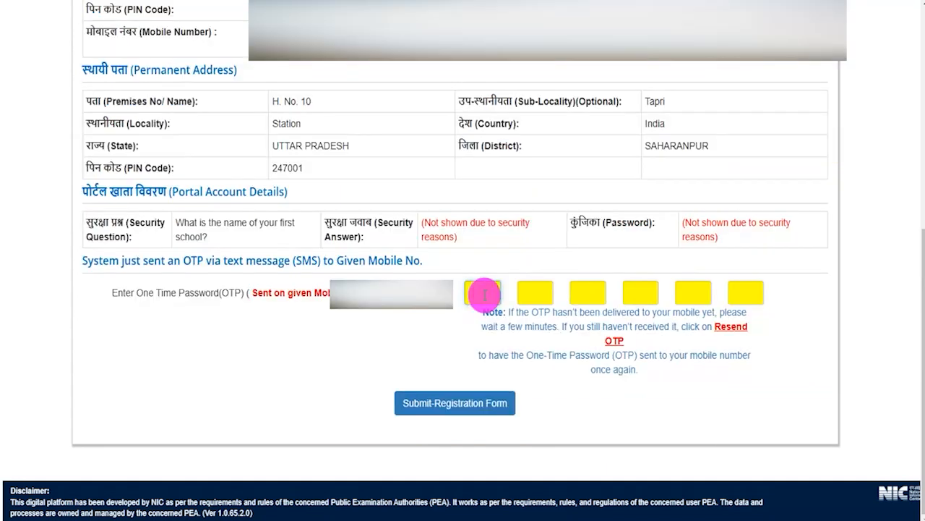
click(484, 293)
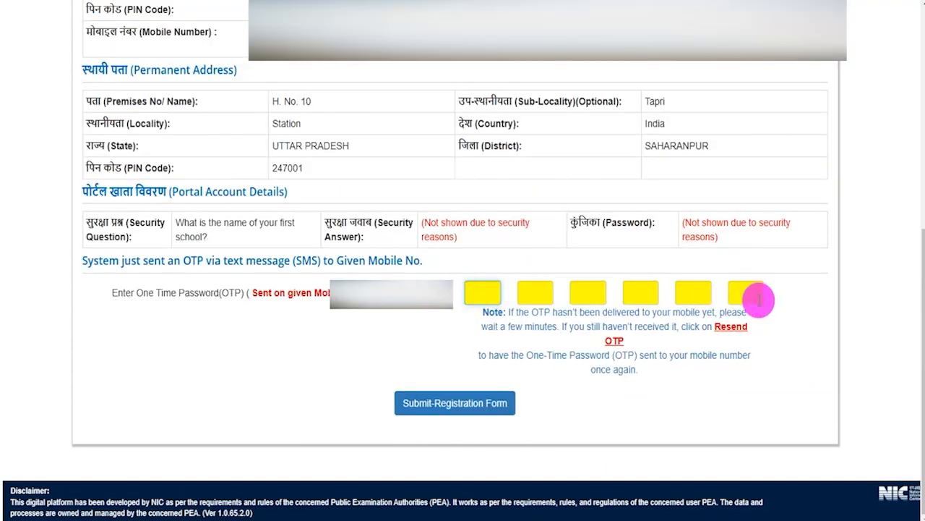
click(484, 407)
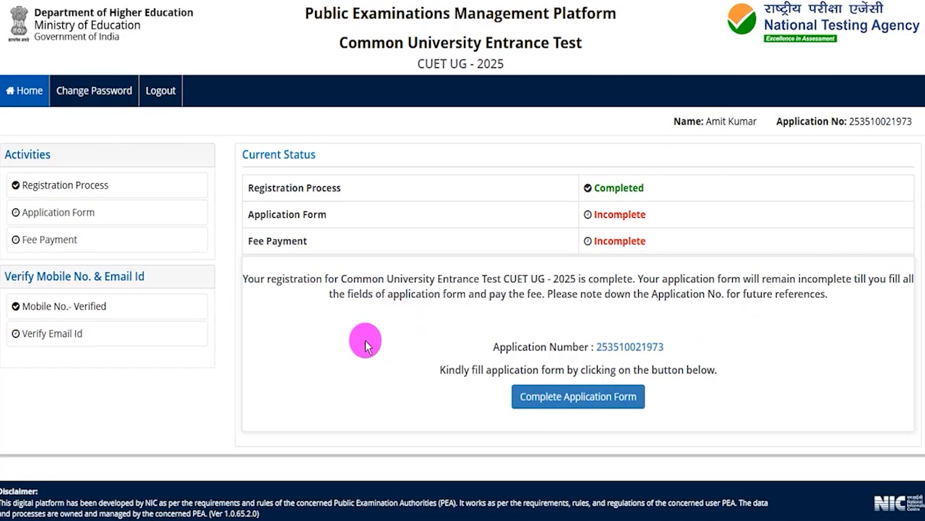
Highlight the generated application number and proceed to complete the application form
drag(597, 347, 664, 350)
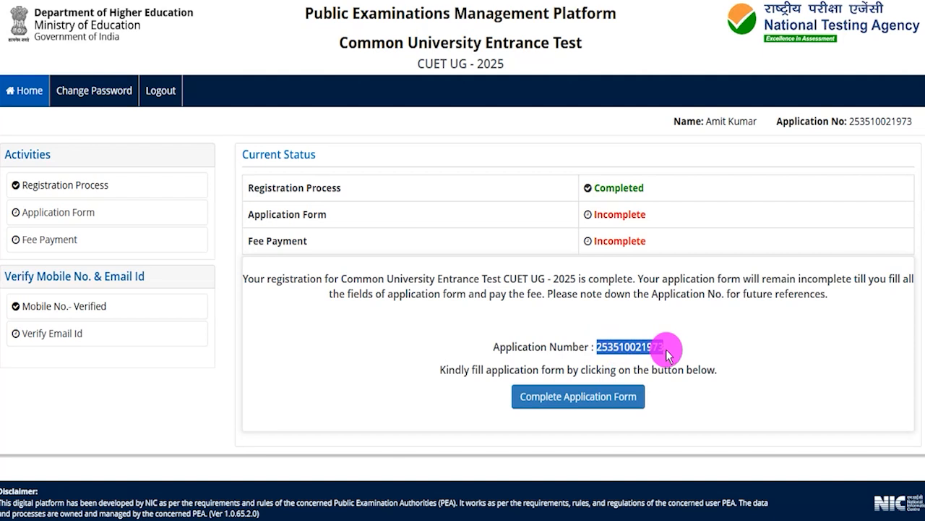
click(613, 403)
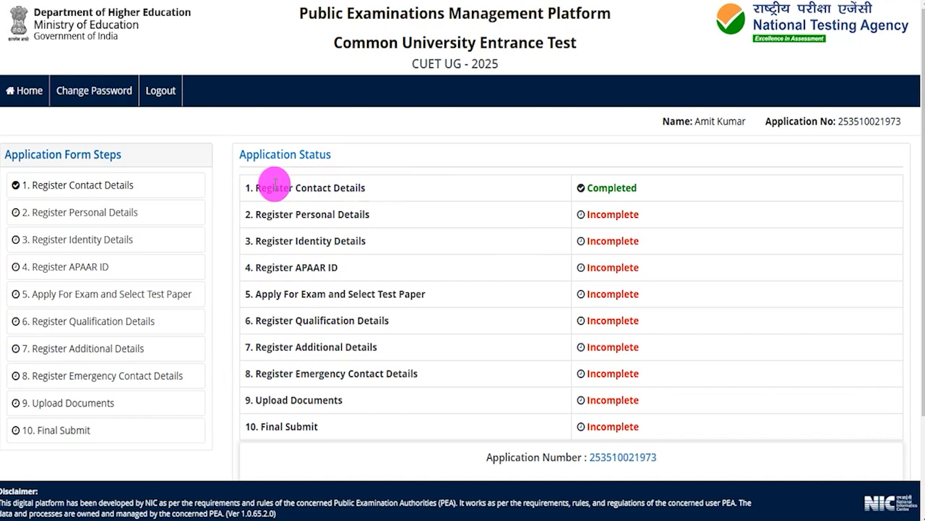
Highlight each of the ten application form stages in the status table, from Register Contact Details to Final Submit
drag(262, 187, 342, 187)
drag(275, 214, 350, 214)
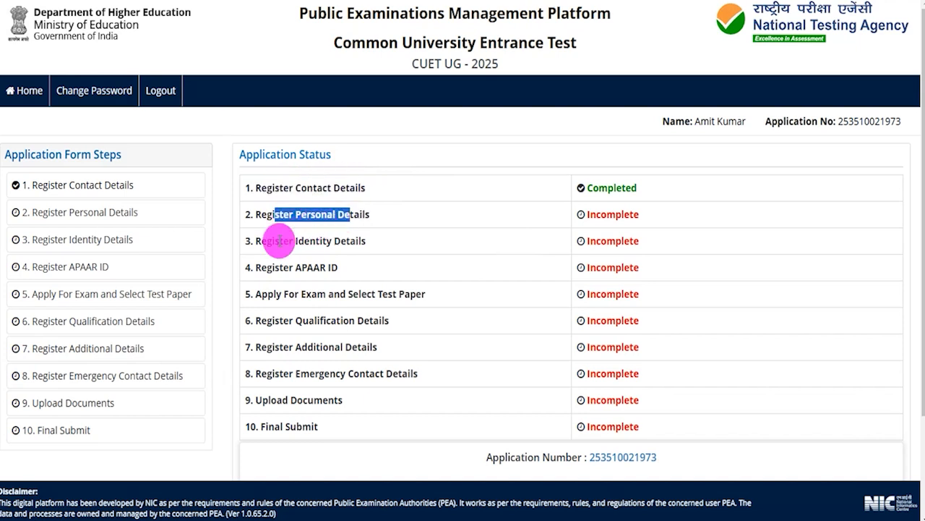
drag(272, 241, 340, 241)
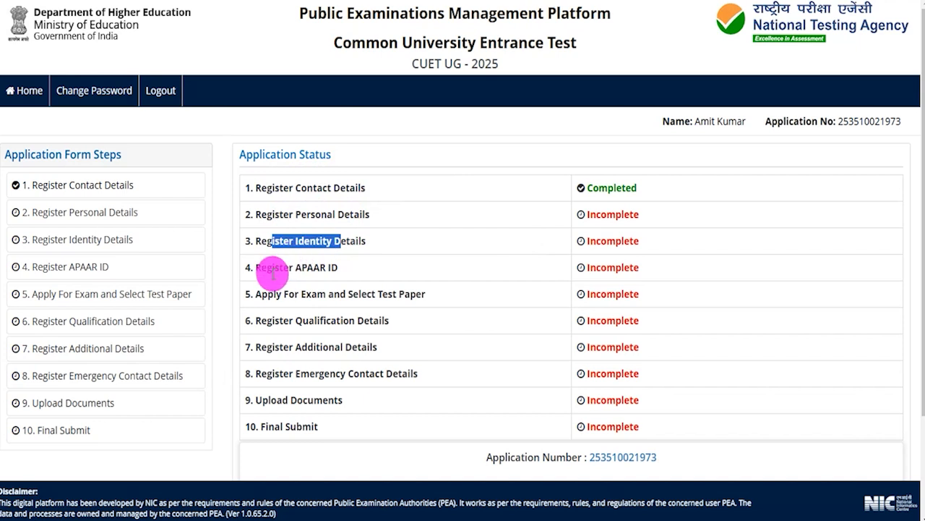
drag(268, 267, 326, 267)
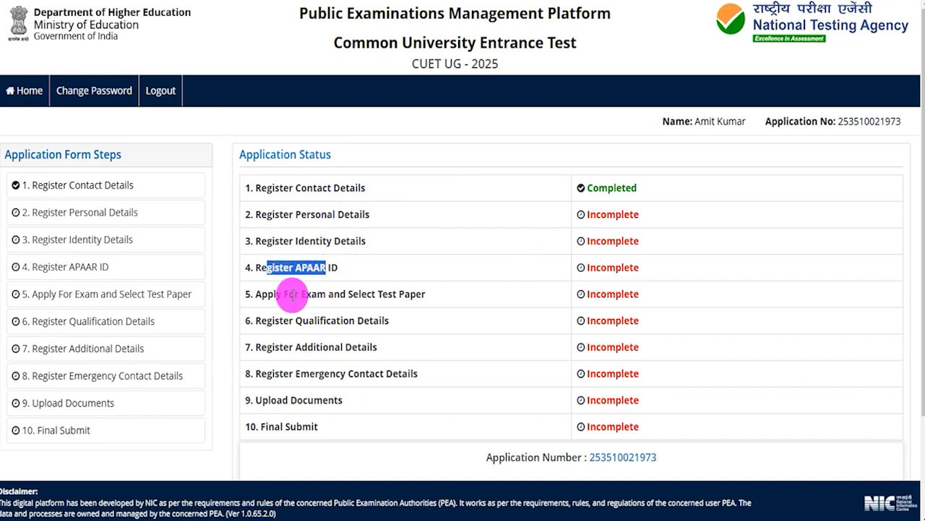
drag(293, 295, 378, 296)
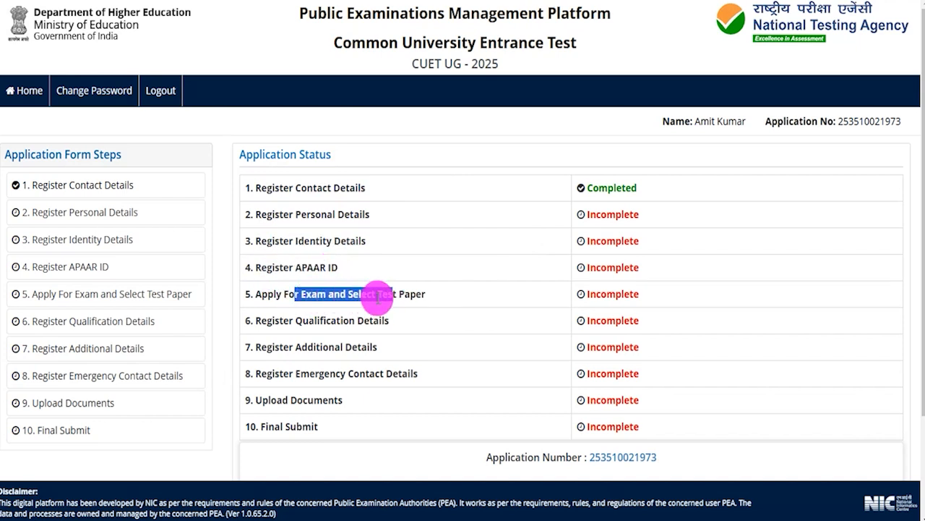
drag(273, 320, 337, 321)
drag(290, 346, 352, 347)
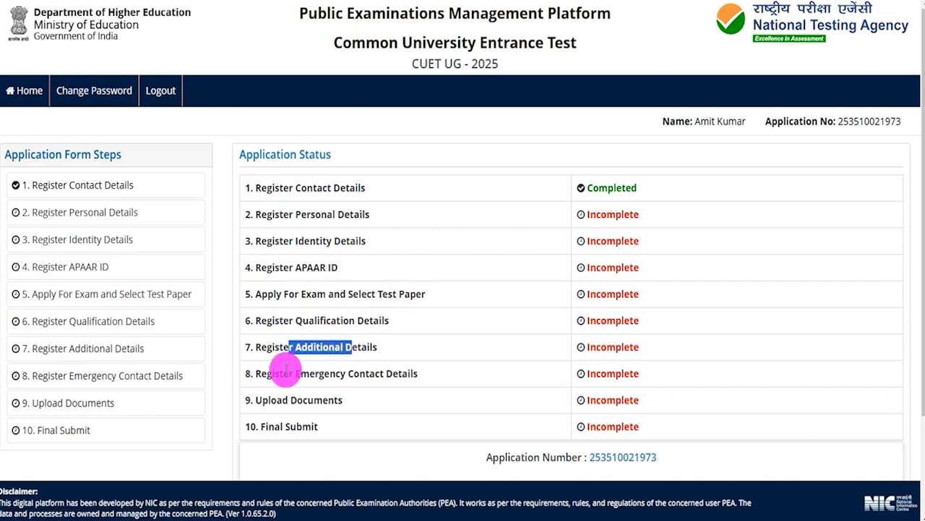
drag(279, 373, 383, 374)
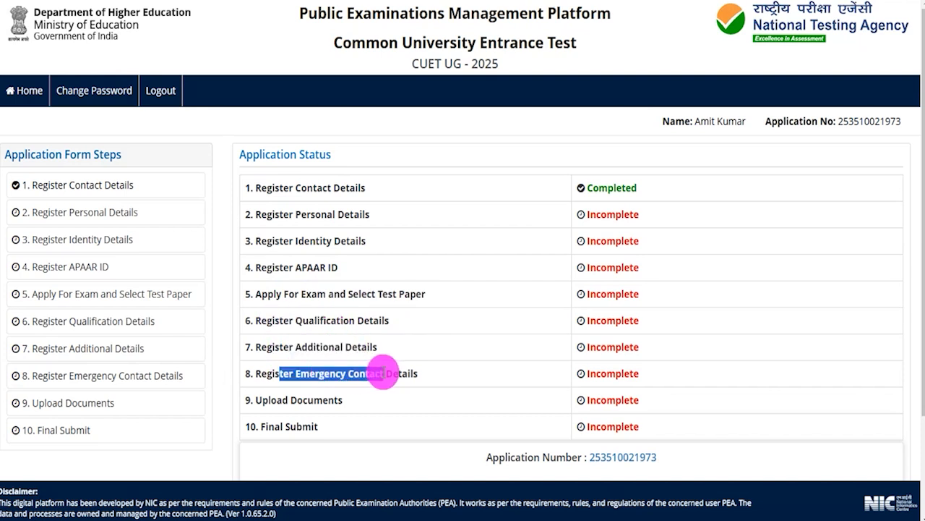
drag(271, 399, 322, 399)
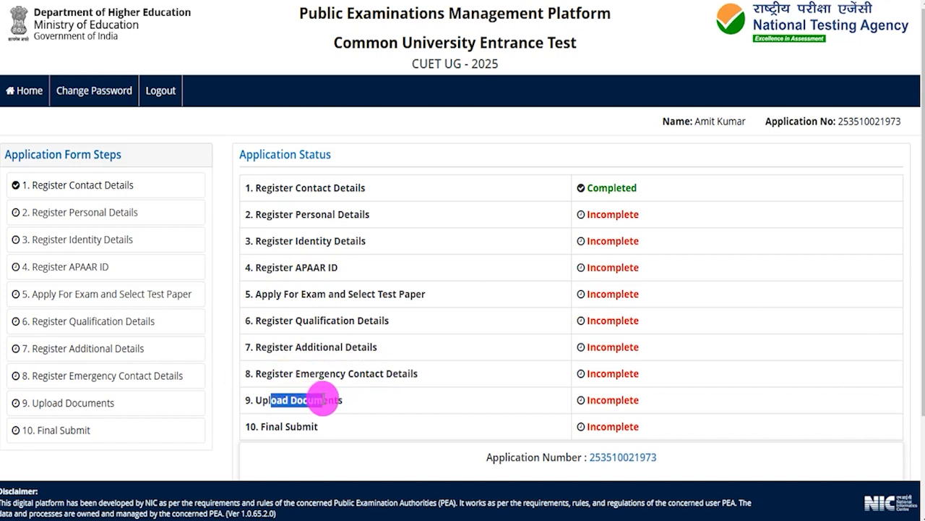
drag(269, 426, 303, 426)
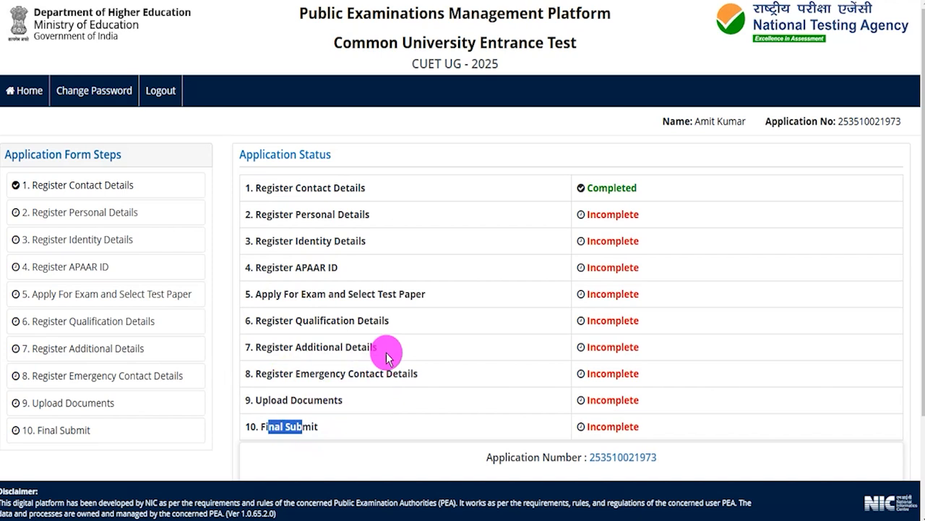
Open the personal details form and set the nationality to Indian and the state of domicile to UTTAR PRADESH
scroll(430, 289, down, 2)
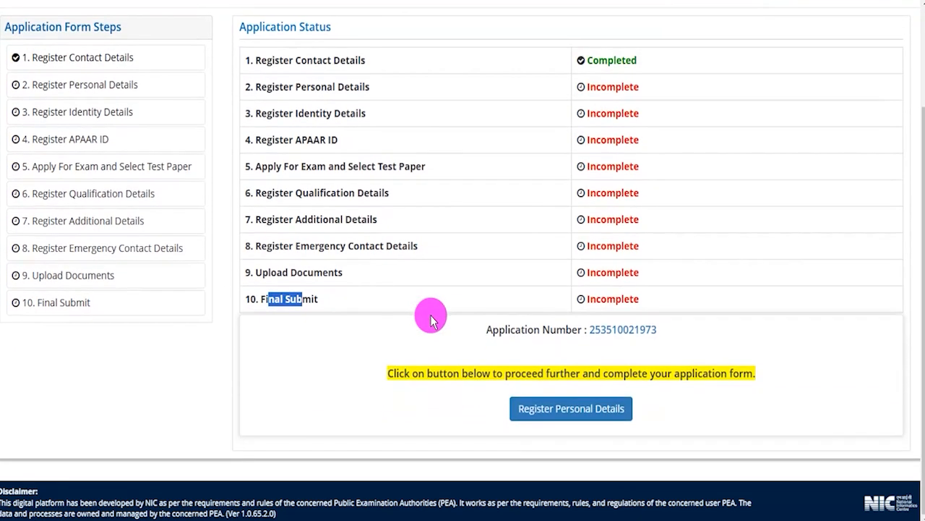
click(568, 411)
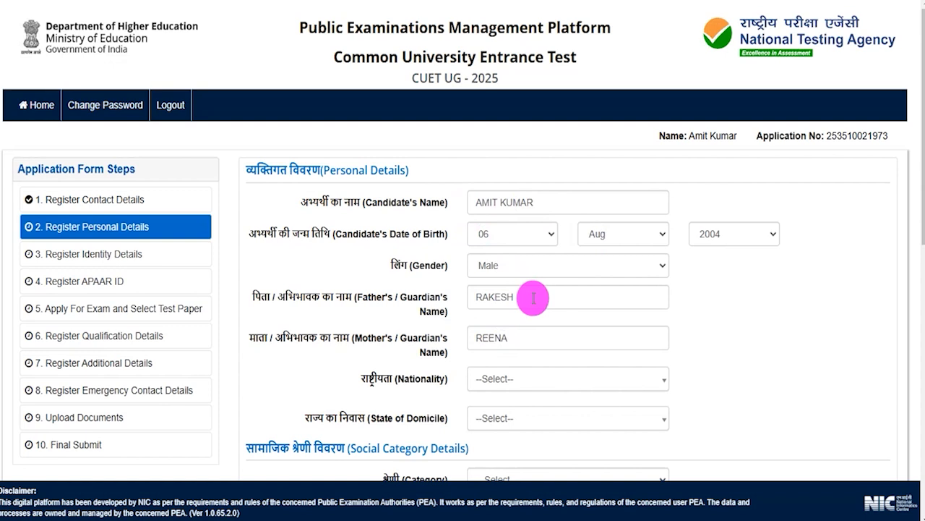
scroll(533, 297, down, 2)
click(502, 238)
click(502, 299)
click(497, 282)
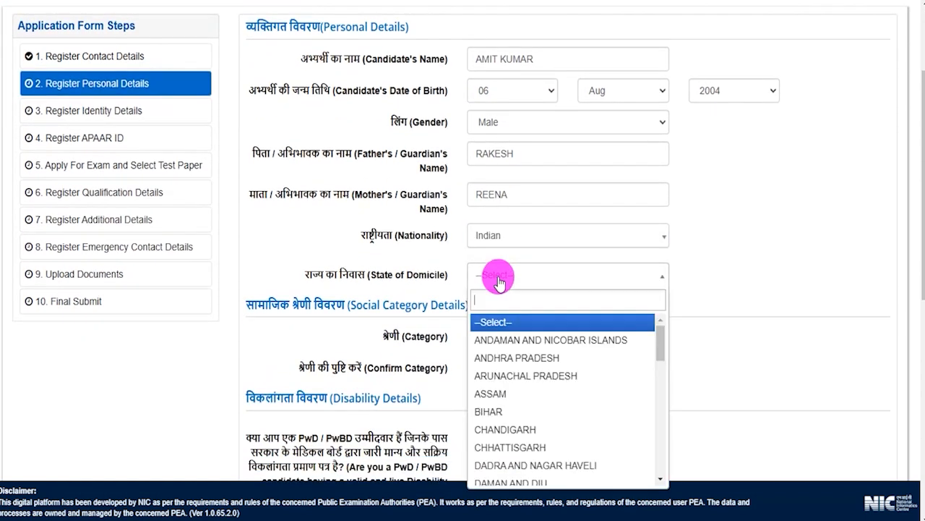
text(utta)
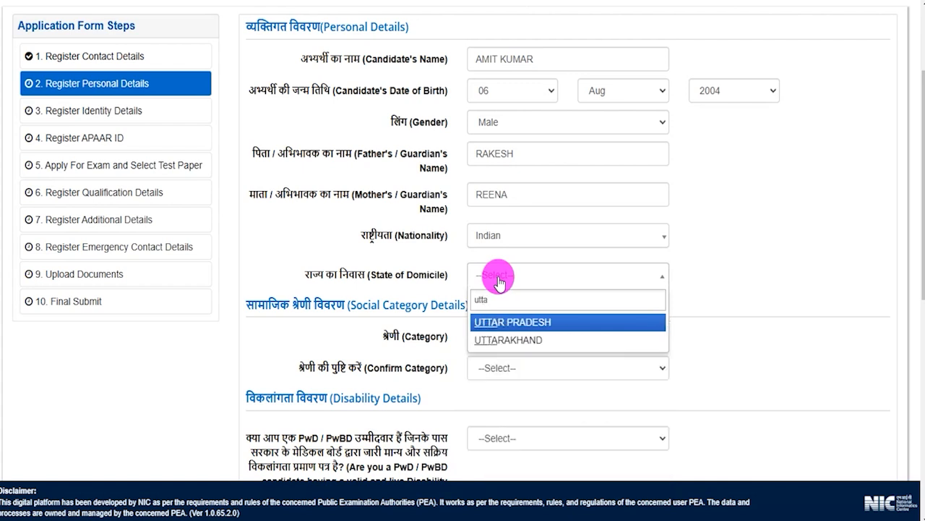
click(501, 322)
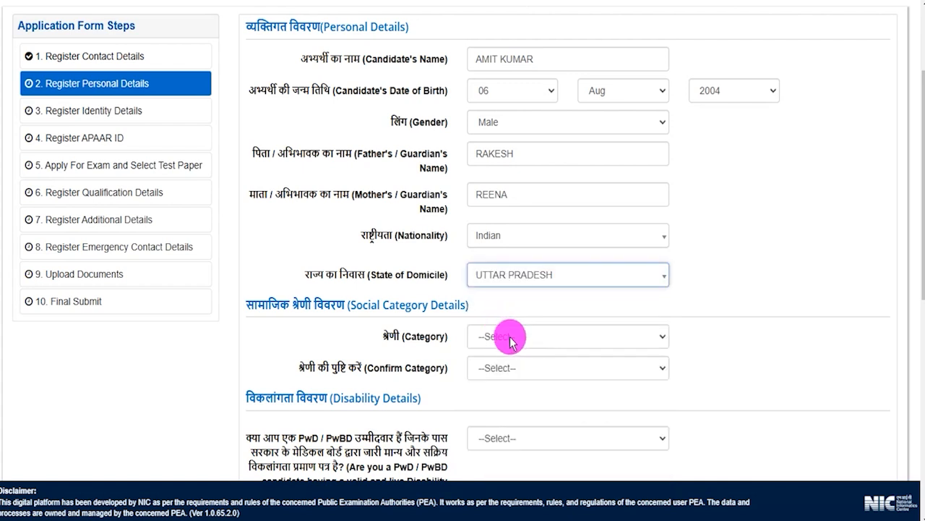
Set both the social category and its confirmation to SC
click(508, 335)
click(488, 425)
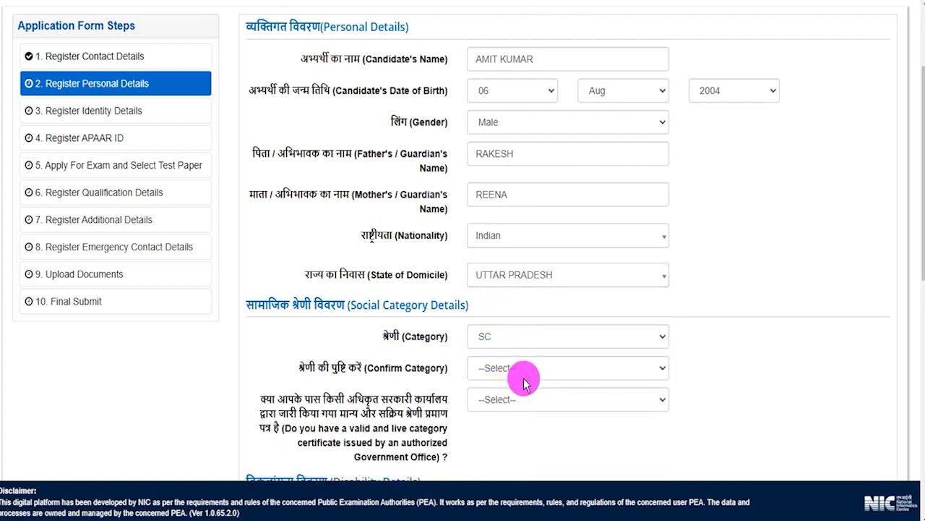
scroll(524, 383, down, 2)
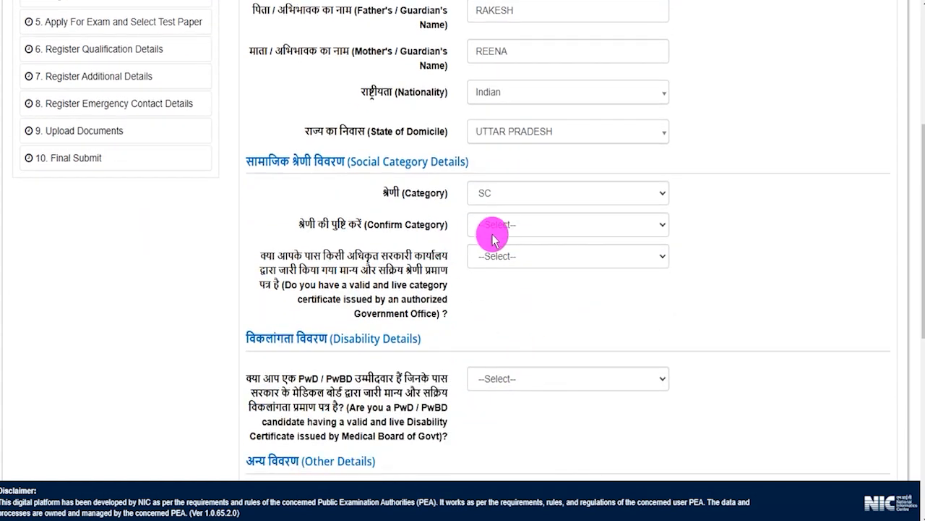
click(492, 234)
click(488, 315)
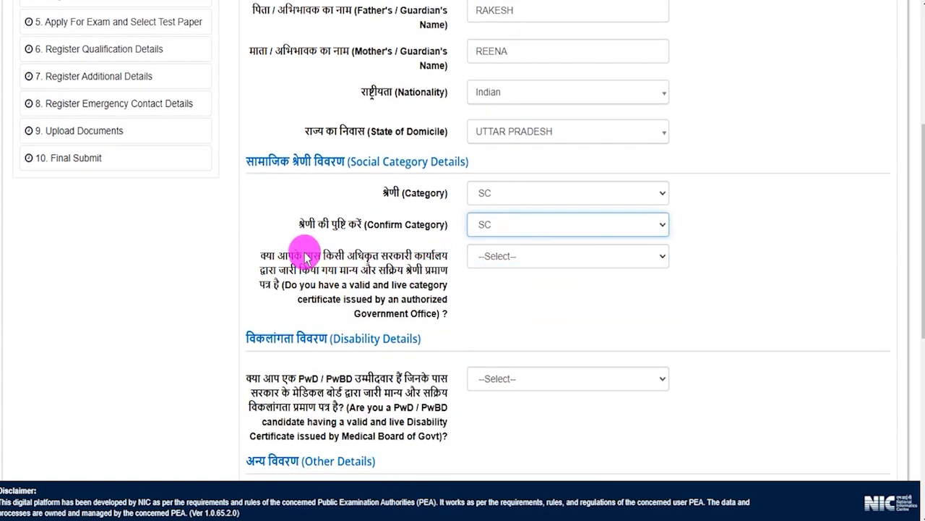
Highlight the question about a valid and live category certificate and answer it with Yes
drag(302, 257, 424, 261)
drag(286, 271, 421, 275)
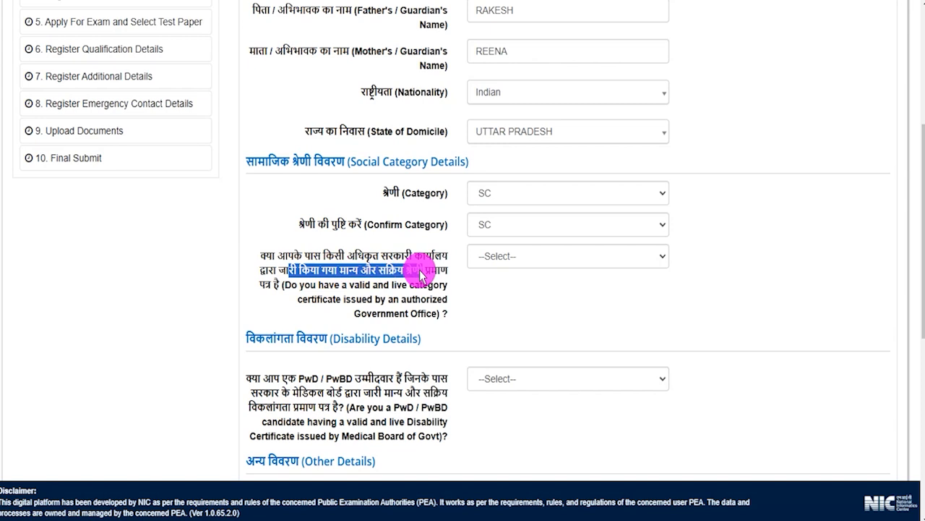
click(512, 256)
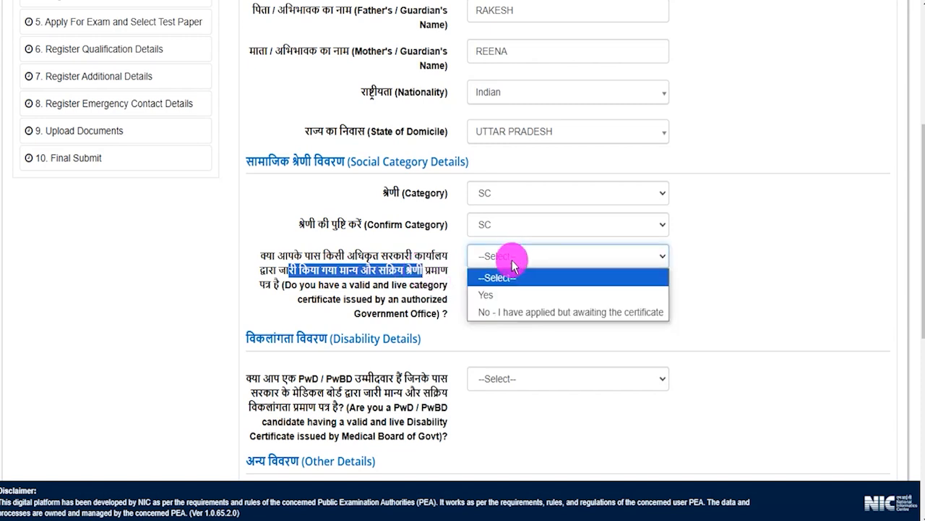
click(492, 294)
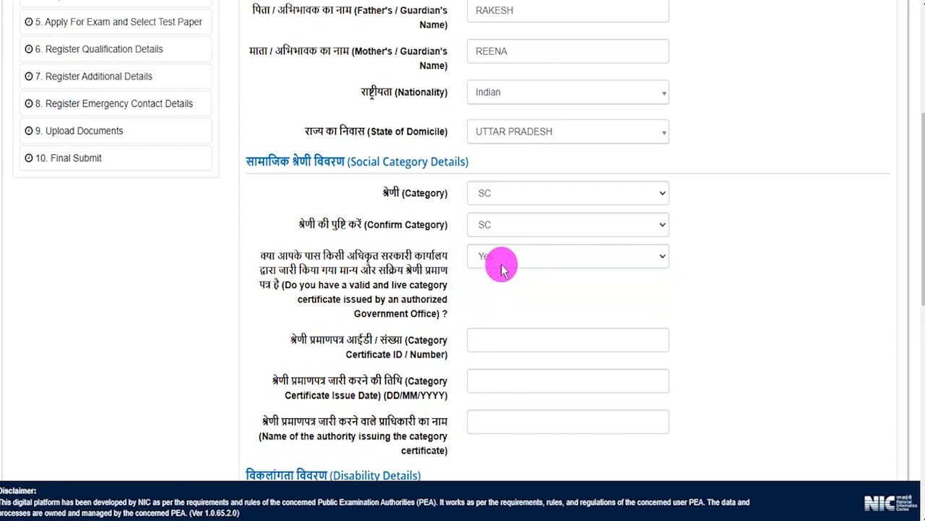
Examine the category certificate fields for ID / number, issue date and issuing authority without filling them in
scroll(502, 268, down, 2)
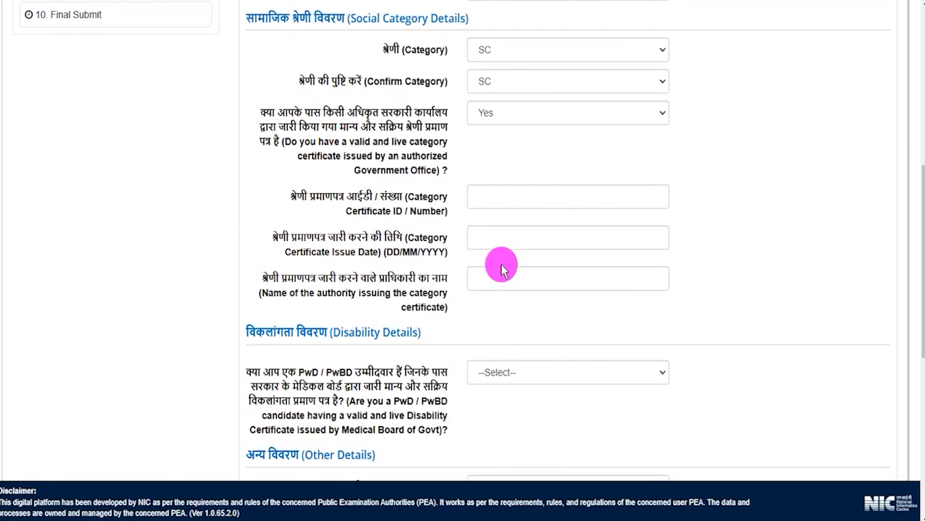
drag(308, 193, 417, 216)
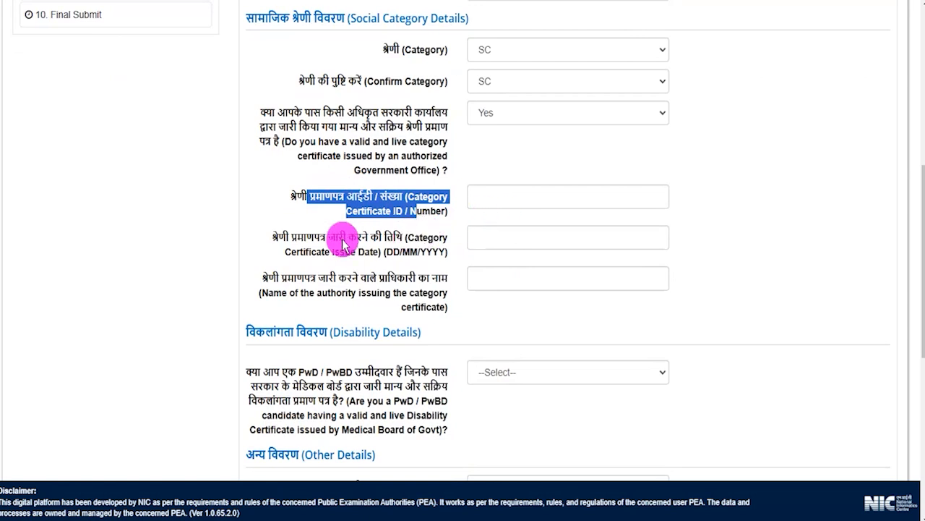
drag(306, 239, 423, 248)
click(491, 239)
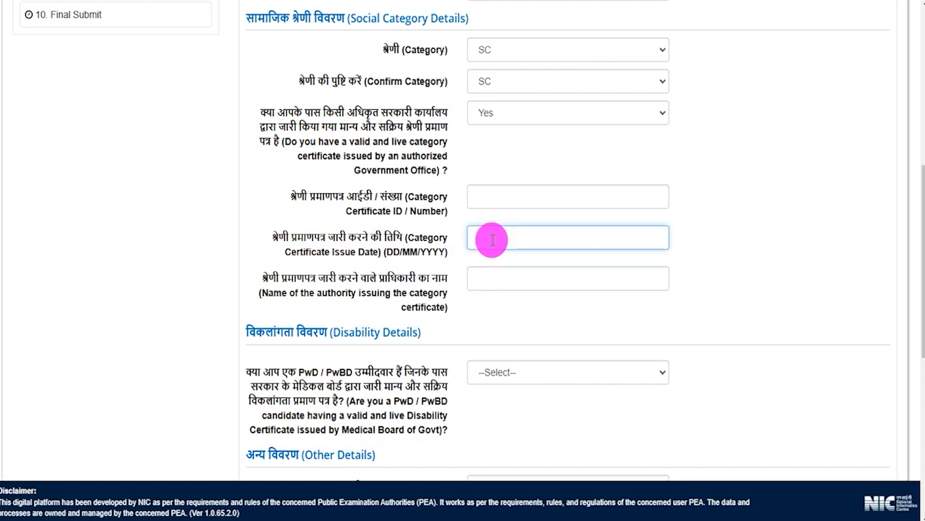
drag(298, 276, 496, 274)
click(496, 274)
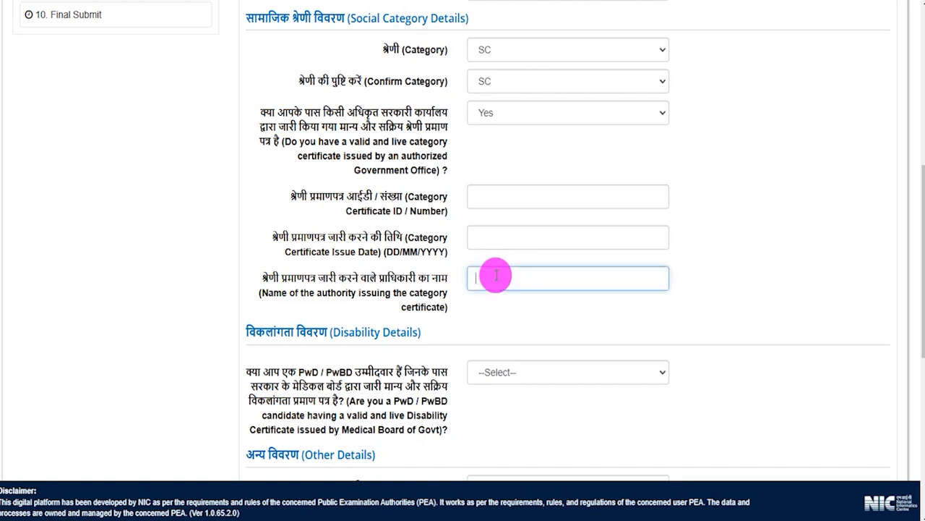
Highlight the disability heading and PwBD term, and set the disability status to PwBD with disability 40% or Above
drag(334, 332, 401, 332)
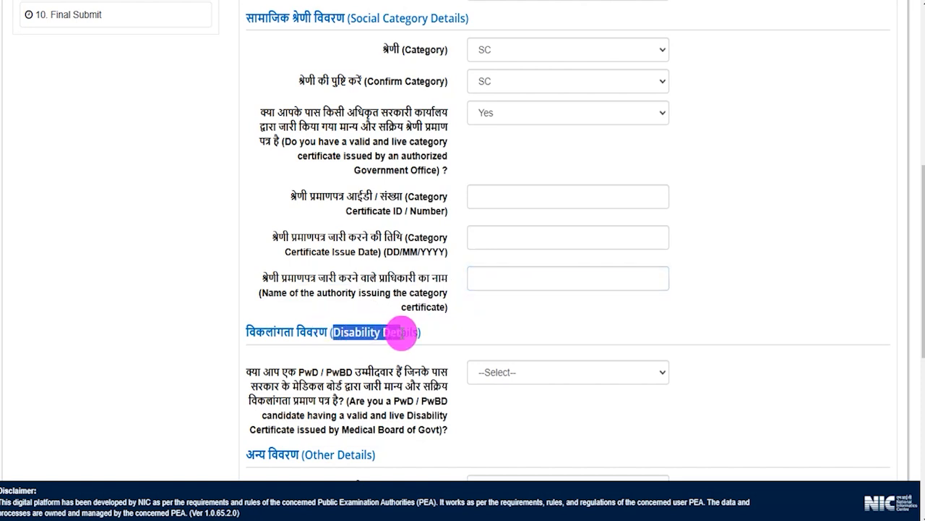
scroll(401, 333, down, 2)
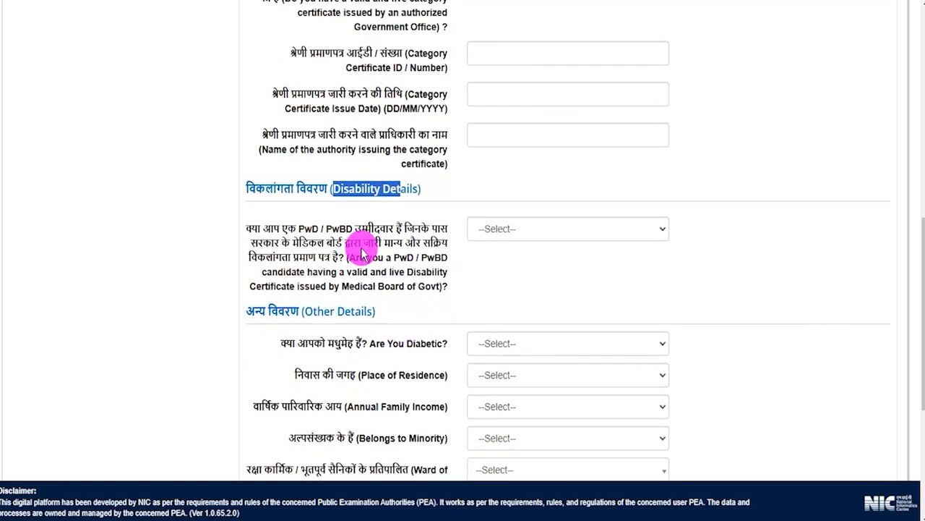
click(303, 232)
drag(327, 230, 351, 232)
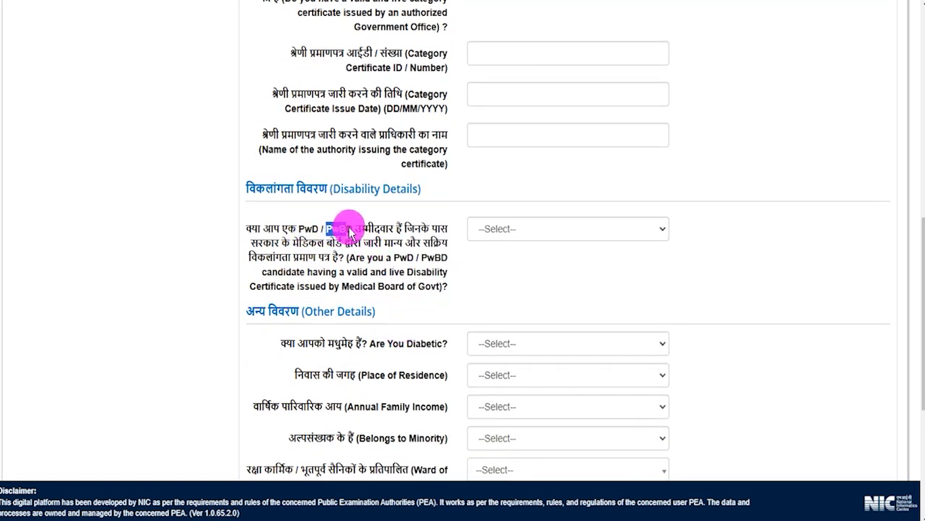
click(483, 230)
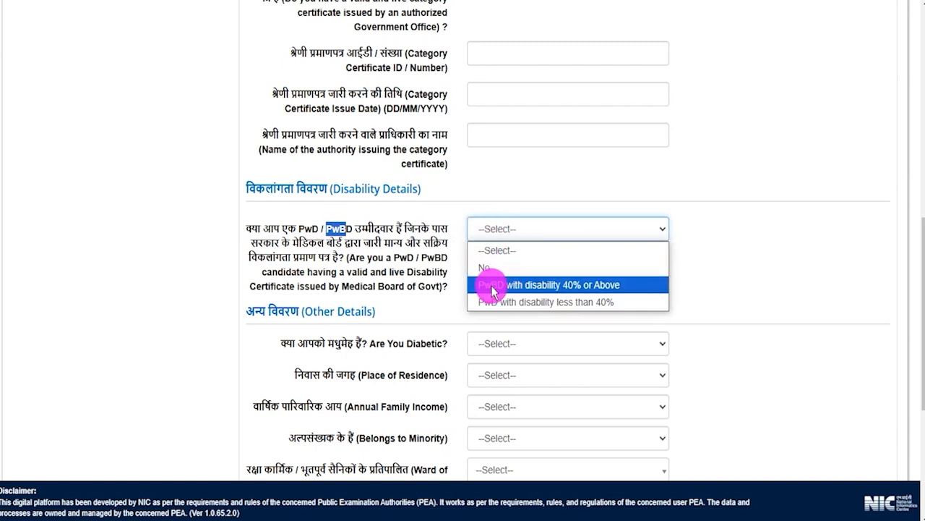
click(551, 285)
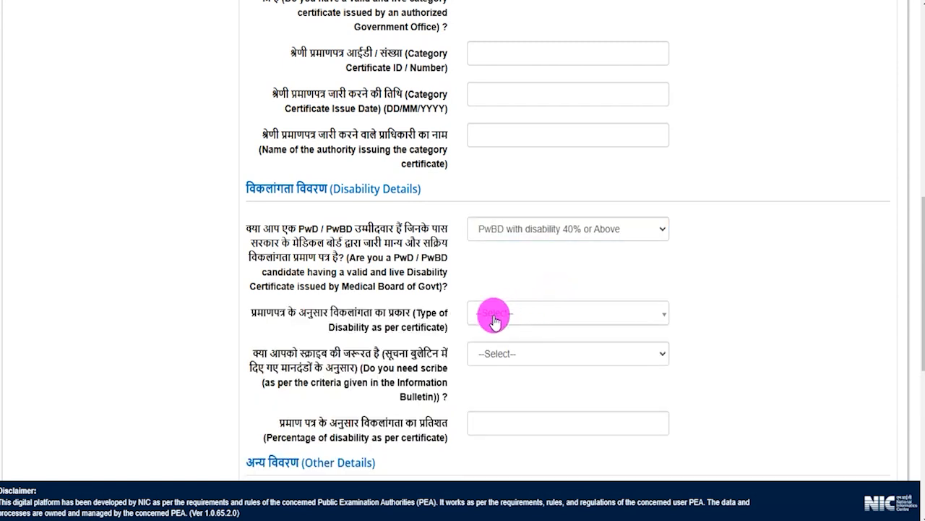
Highlight the disability type, scribe and disability percentage labels, and set the PwD / PwBD status to No
drag(357, 311, 394, 313)
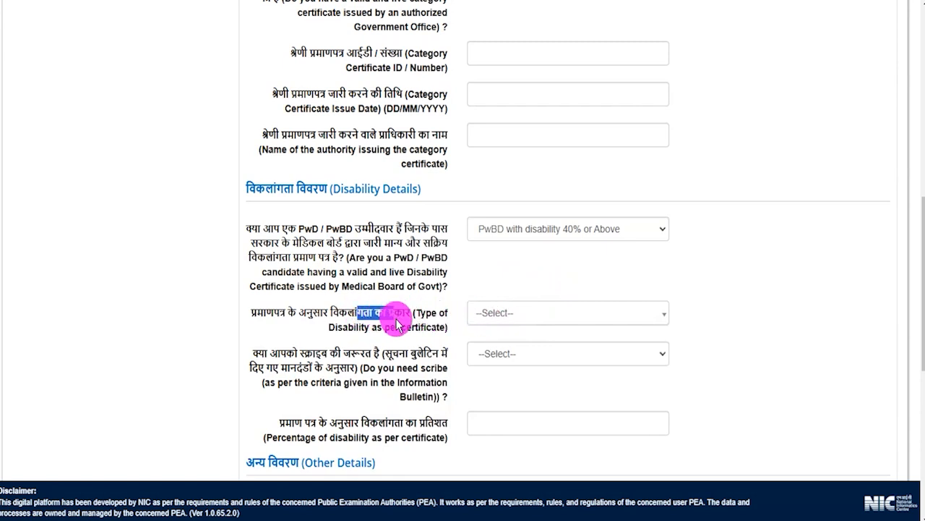
drag(347, 355, 402, 370)
drag(389, 422, 417, 423)
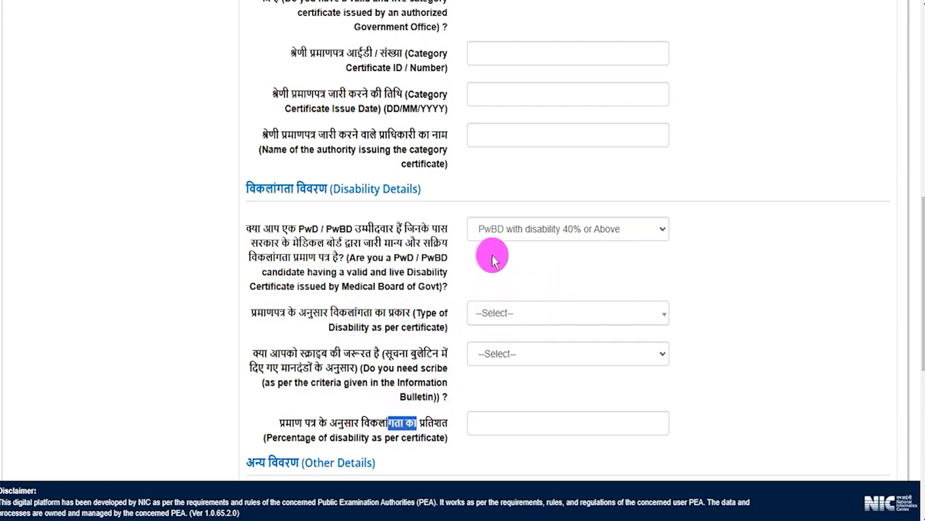
click(504, 232)
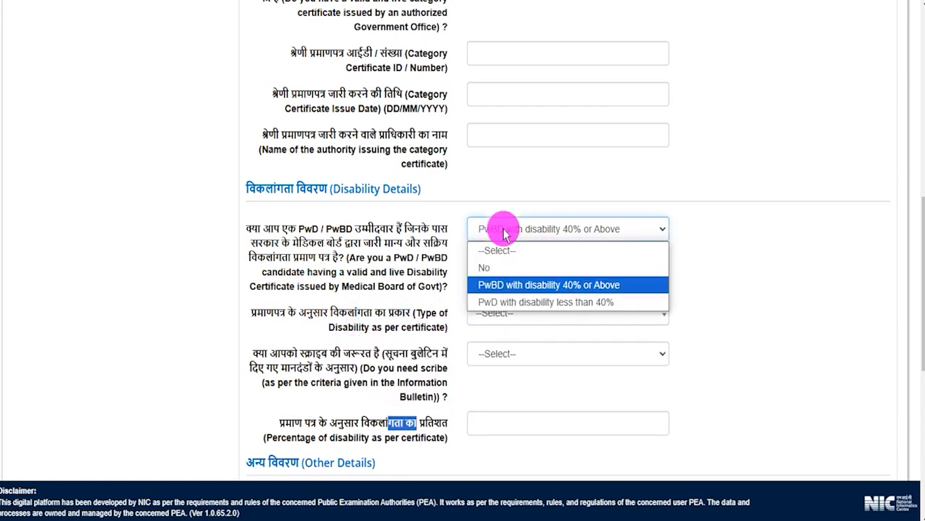
click(491, 267)
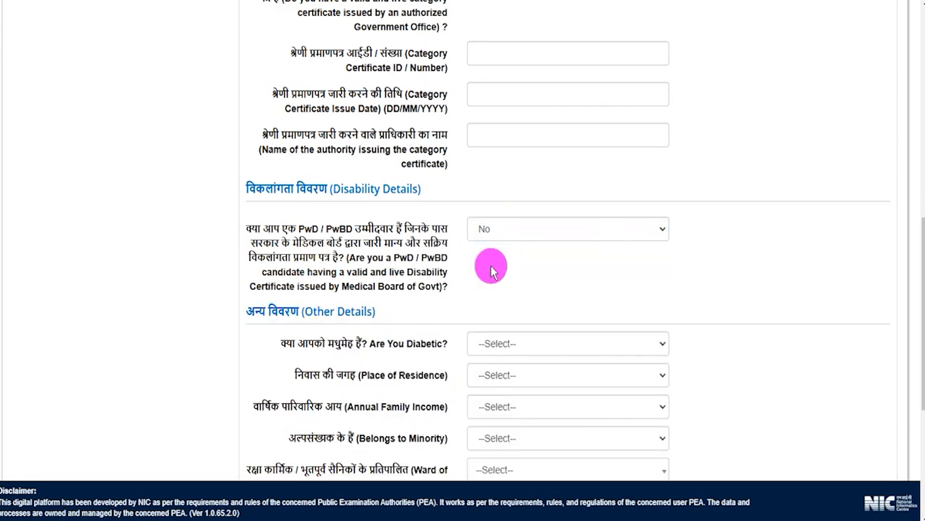
Highlight the diabetic question under Other Details and answer it with No
scroll(491, 269, down, 2)
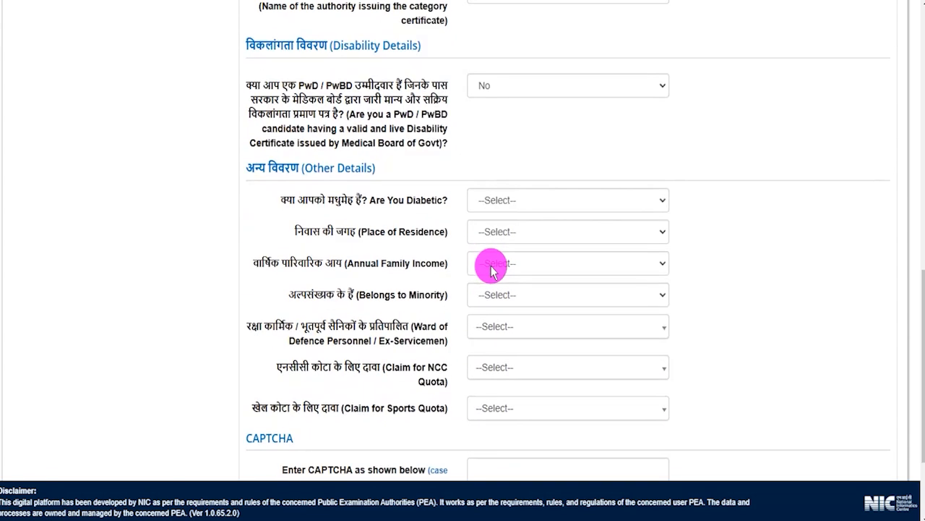
drag(385, 200, 503, 203)
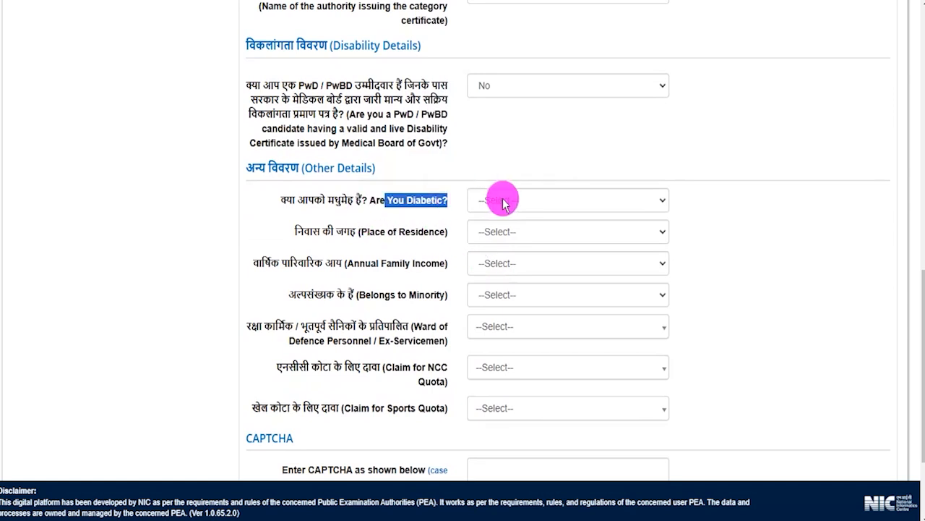
click(502, 201)
click(498, 239)
click(509, 201)
click(491, 256)
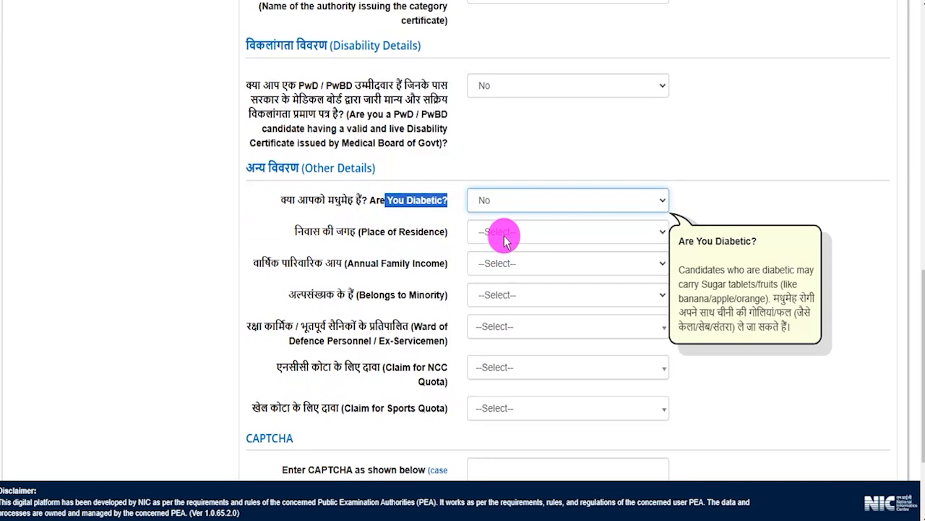
click(511, 232)
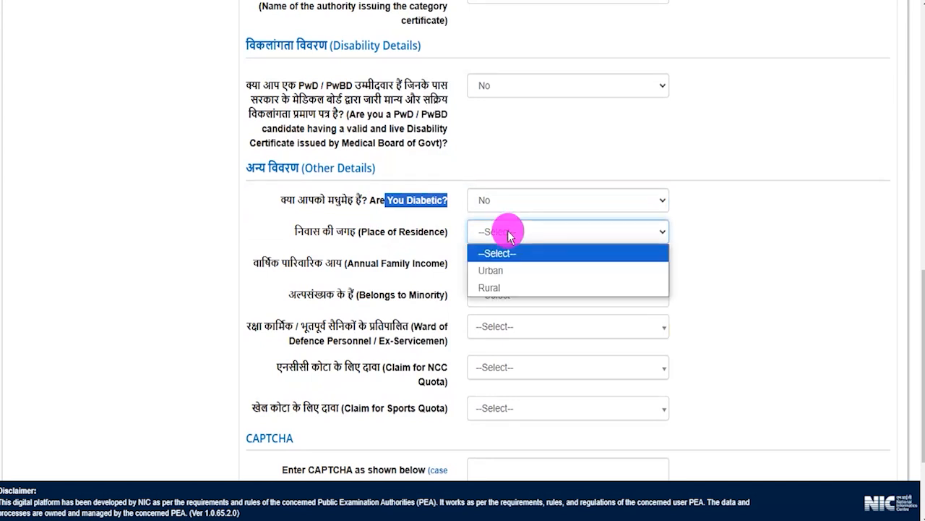
click(496, 269)
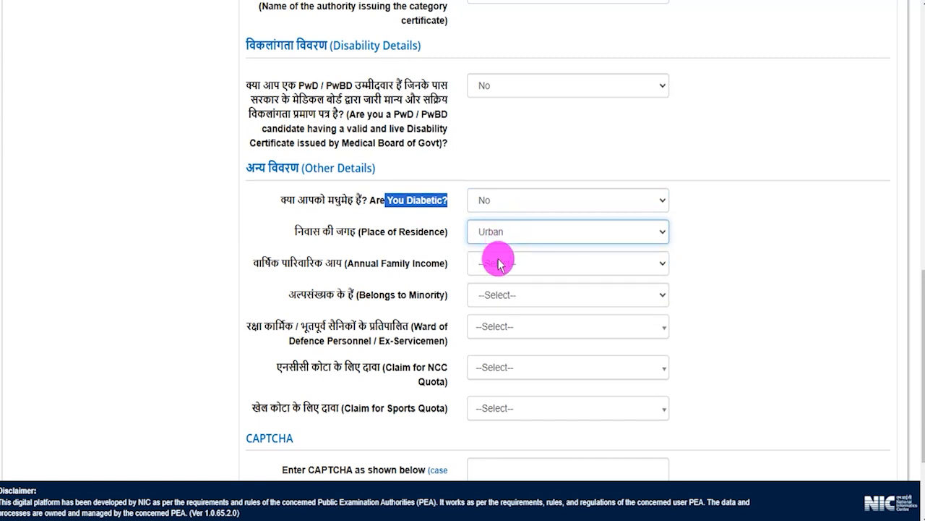
click(498, 265)
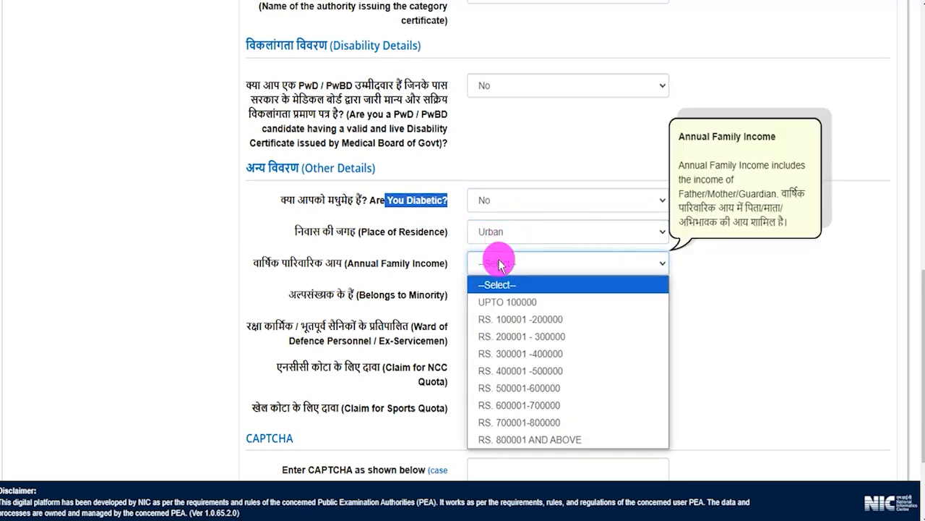
click(511, 371)
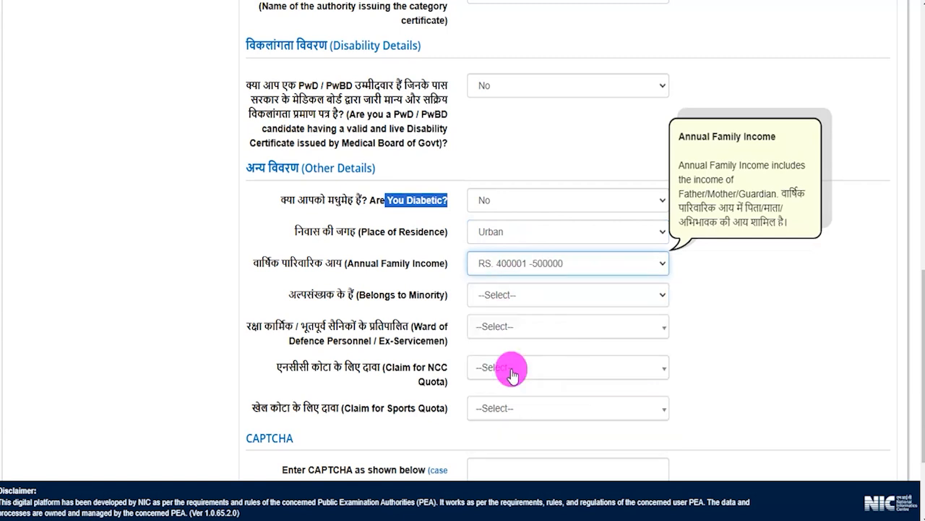
Try Yes for Belongs to Minority, highlight the Religious Minority label, and set Belongs to Minority to No
click(506, 295)
click(496, 334)
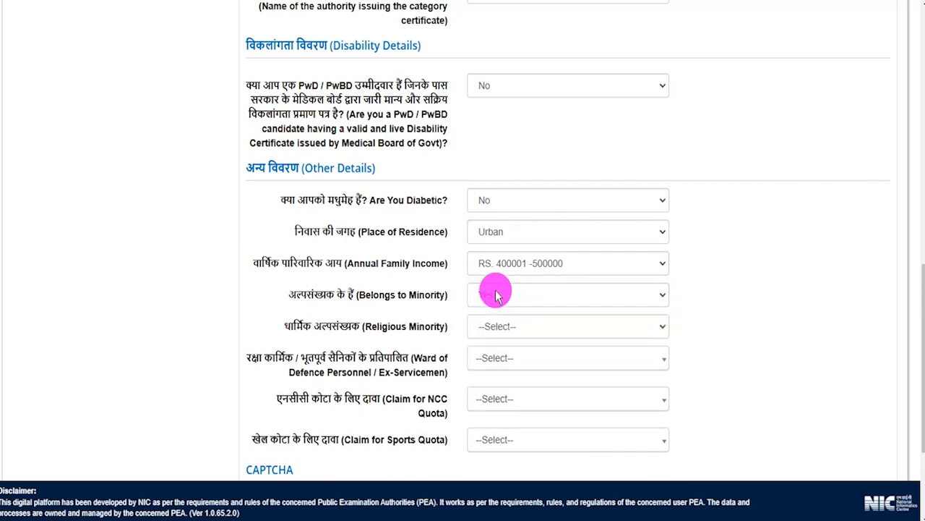
drag(376, 330, 439, 326)
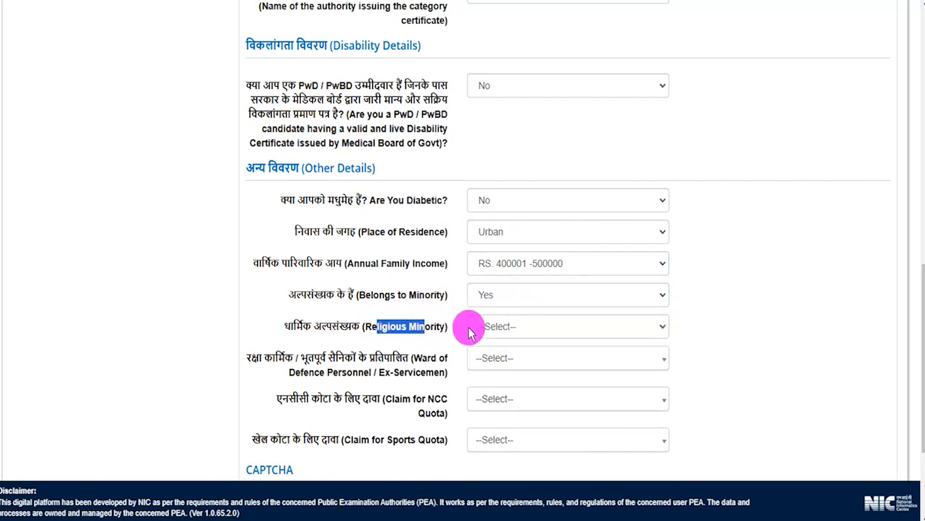
click(497, 331)
click(485, 294)
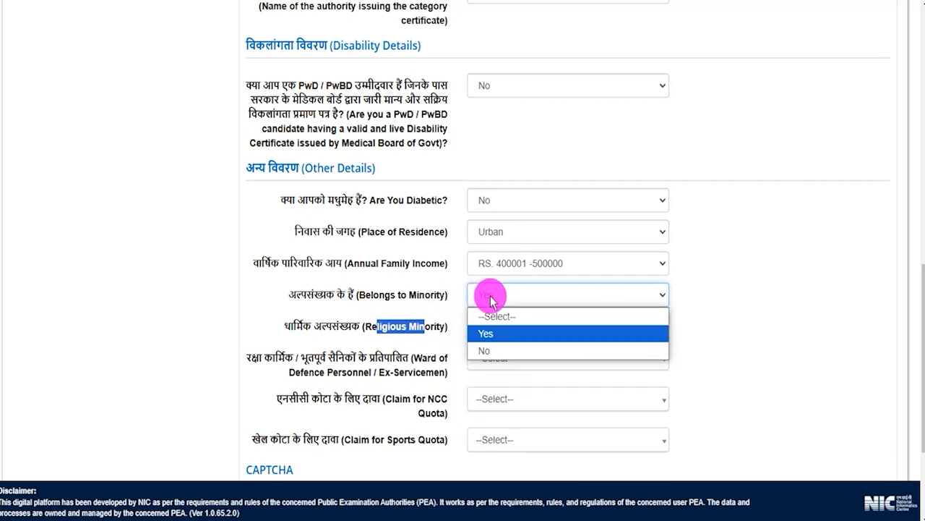
click(488, 350)
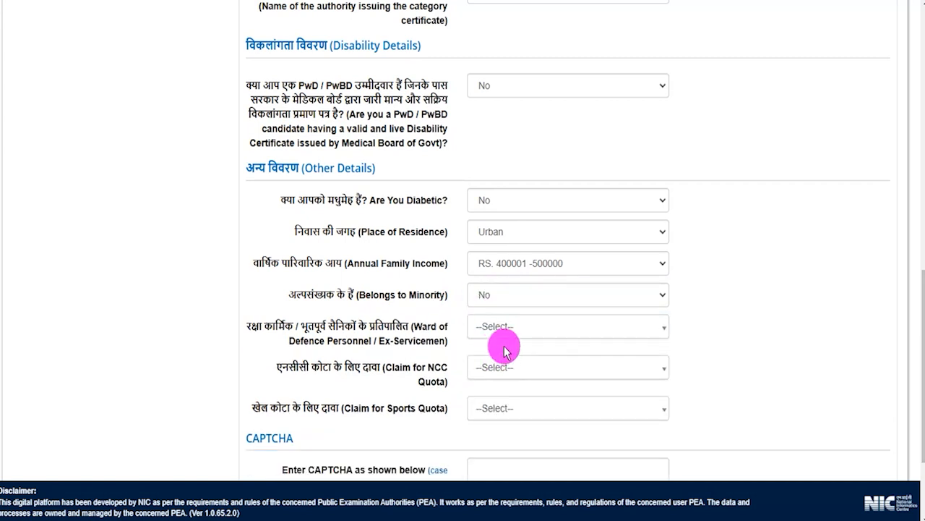
Highlight the Ward of Defence Personnel / Ex-Servicemen label, try Yes, and set the answer to No
drag(261, 326, 450, 324)
click(496, 332)
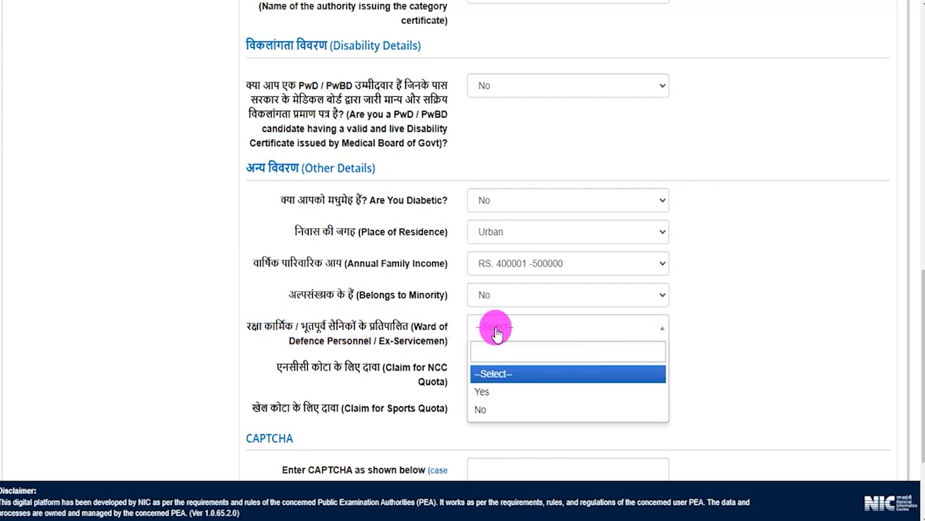
click(486, 390)
click(511, 329)
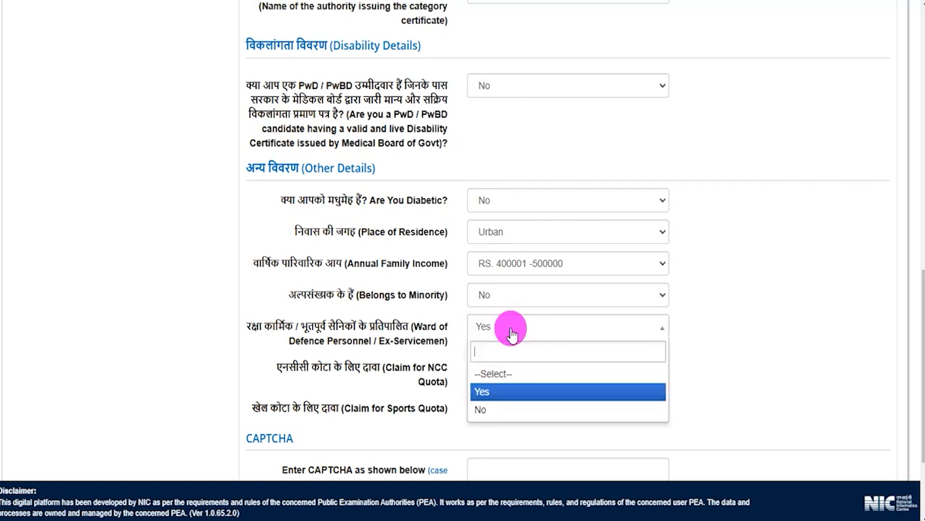
click(481, 408)
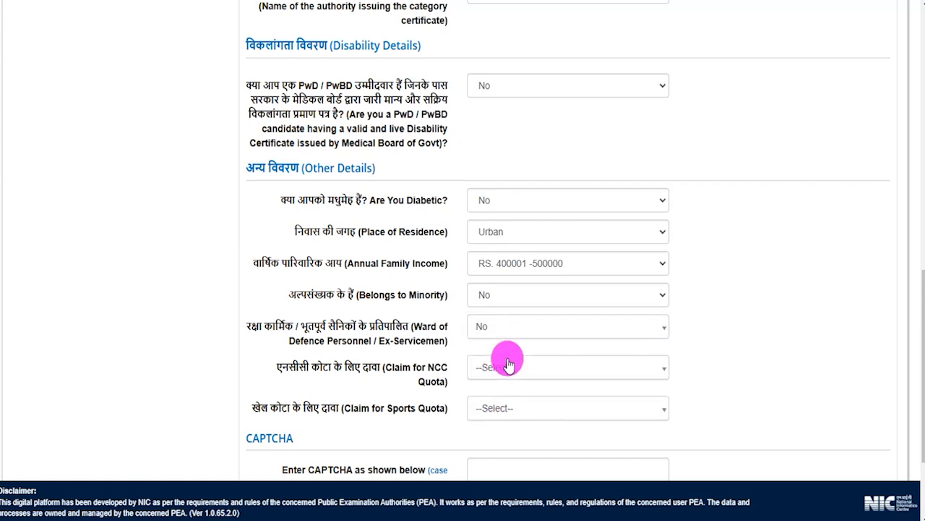
Highlight the NCC quota label, try Yes for the claim, and set it to No
drag(392, 369, 442, 377)
click(496, 370)
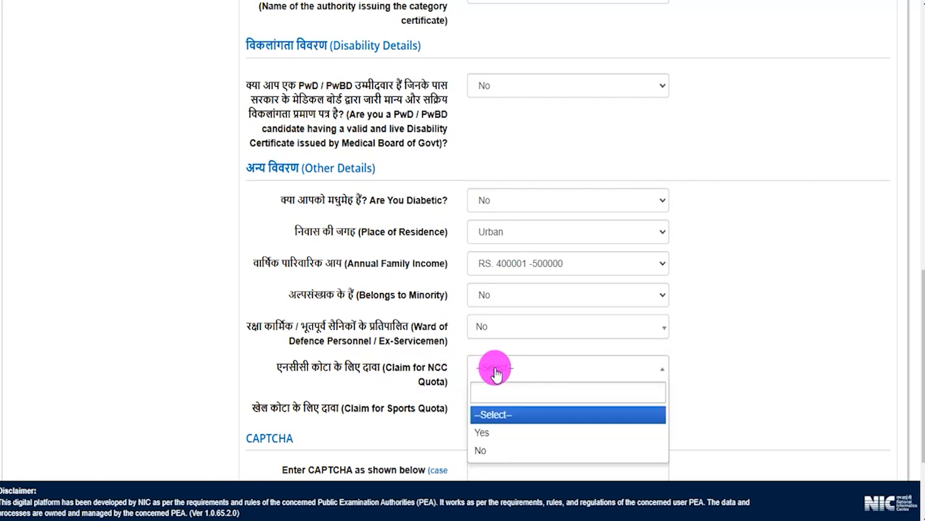
click(497, 433)
click(496, 368)
click(484, 452)
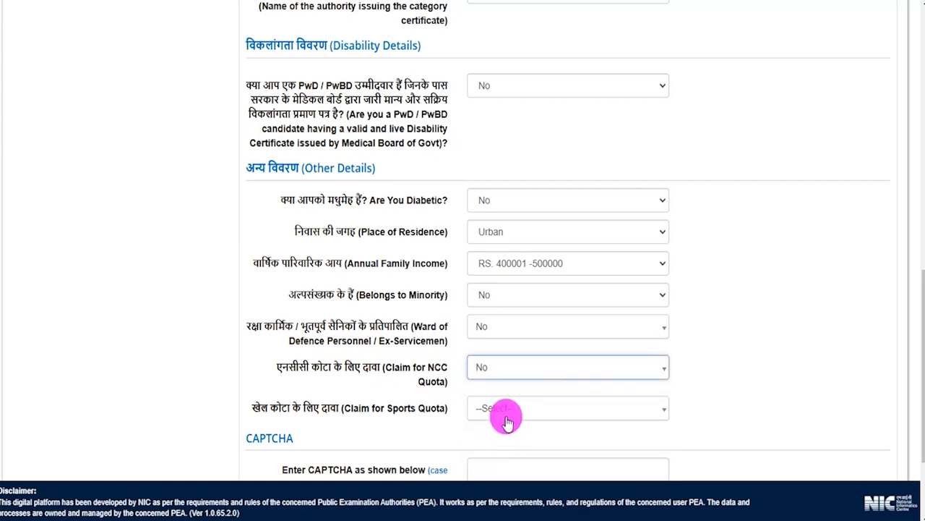
Highlight the Claim for Sports Quota label, try Yes, and set the claim to No
scroll(506, 423, down, 2)
drag(364, 264, 440, 273)
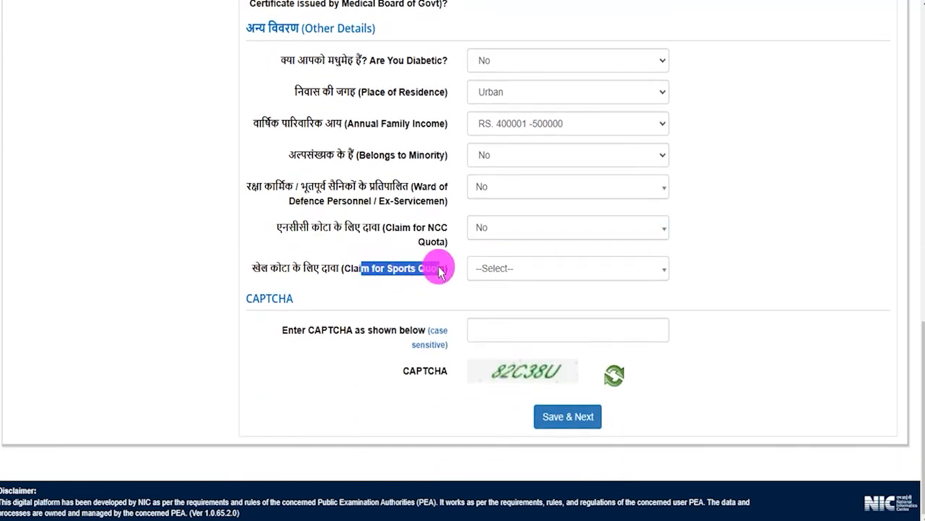
click(522, 274)
click(491, 332)
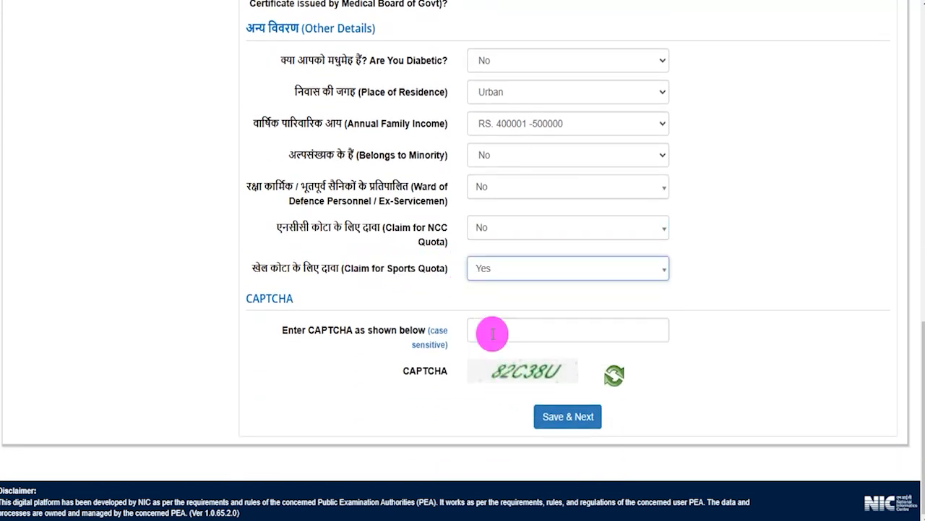
click(513, 272)
click(486, 352)
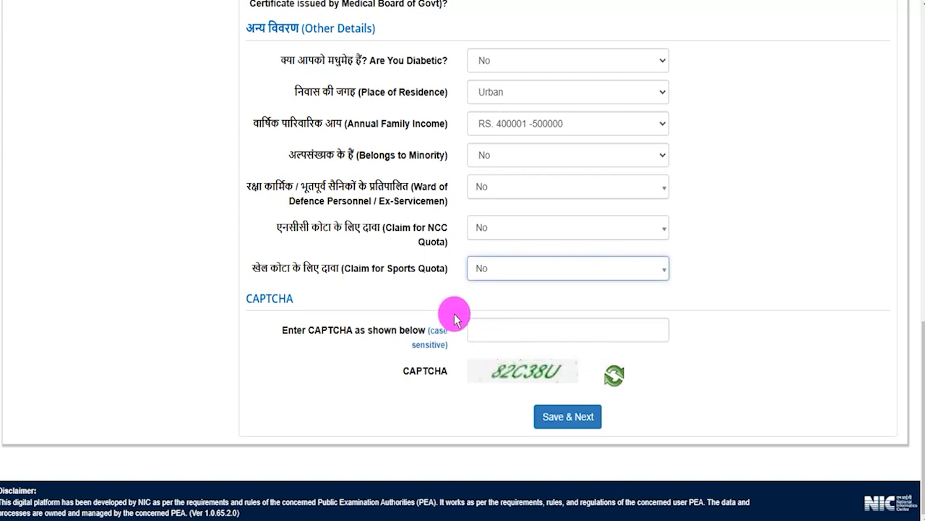
Fill in the CAPTCHA and save the personal details to continue to the identity details
drag(309, 329, 365, 329)
click(512, 330)
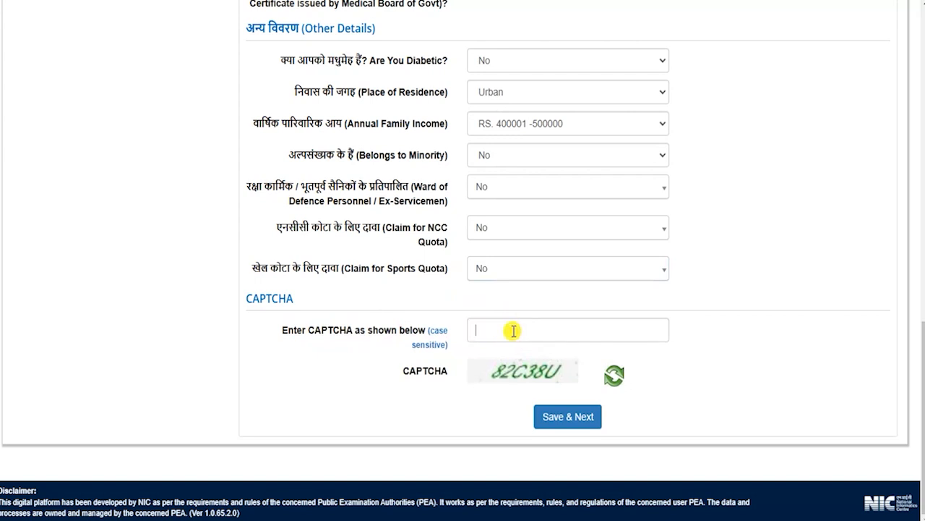
click(520, 1)
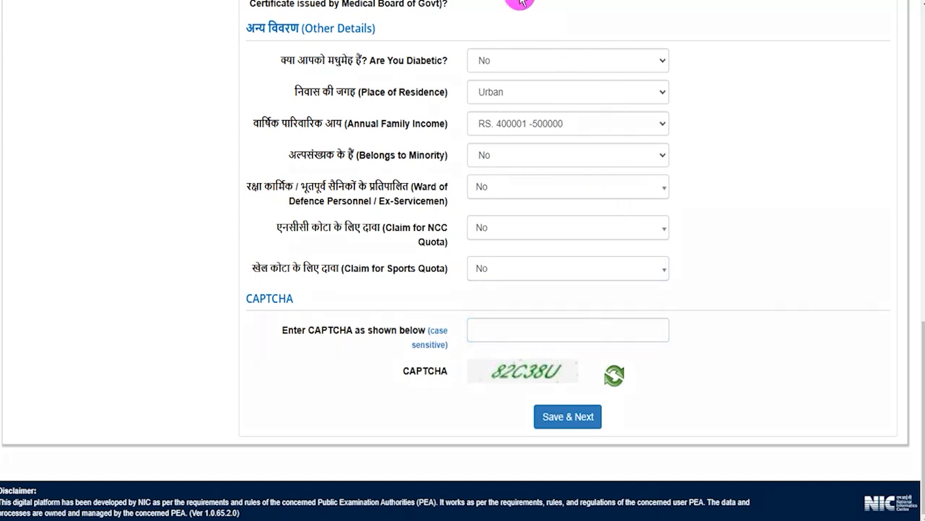
drag(701, 358, 599, 417)
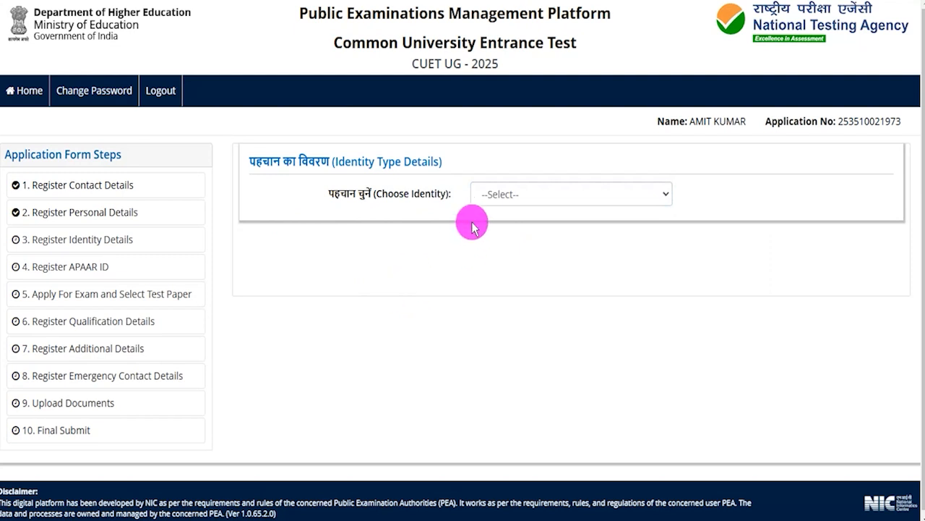
Choose Aadhaar as the identity type and agree to share the Aadhaar number for the CUET(UG) 2025 examination
click(497, 195)
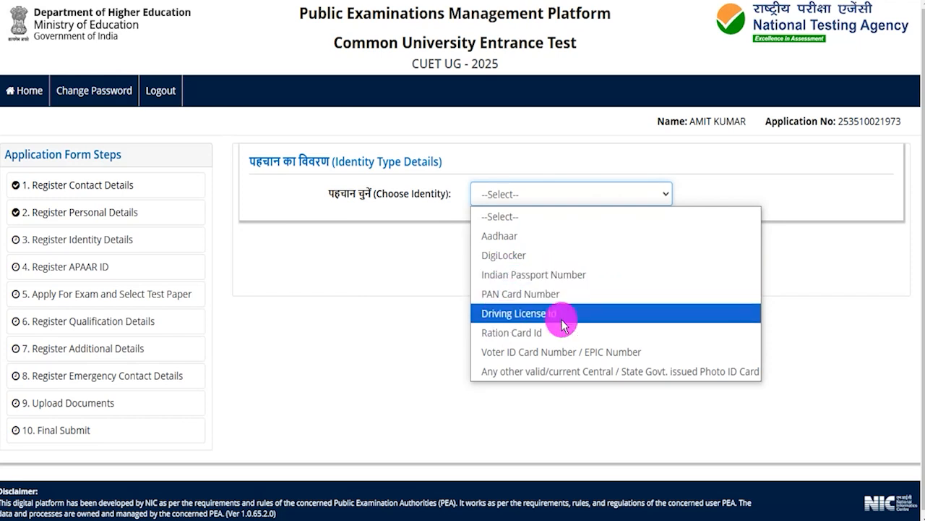
click(509, 236)
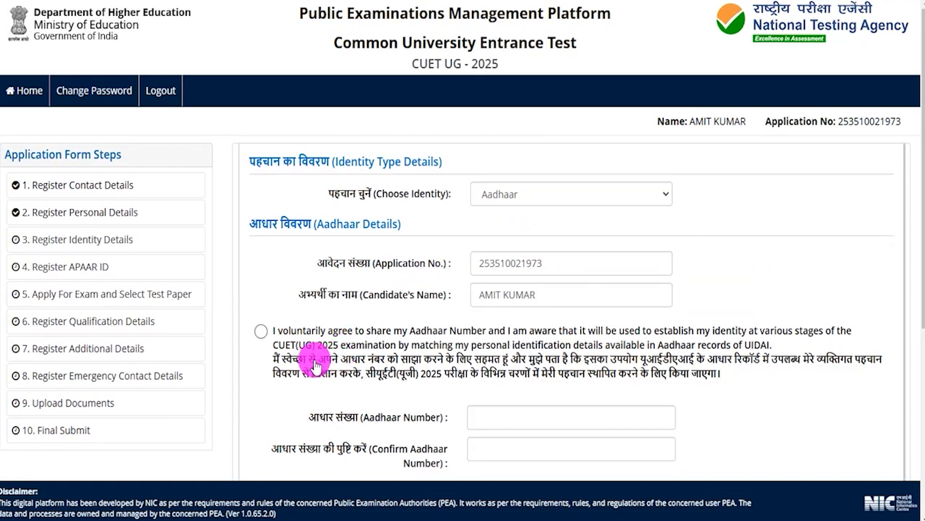
click(261, 331)
Go through the Aadhaar number, confirmation and CAPTCHA fields and submit the identity details
scroll(492, 355, down, 2)
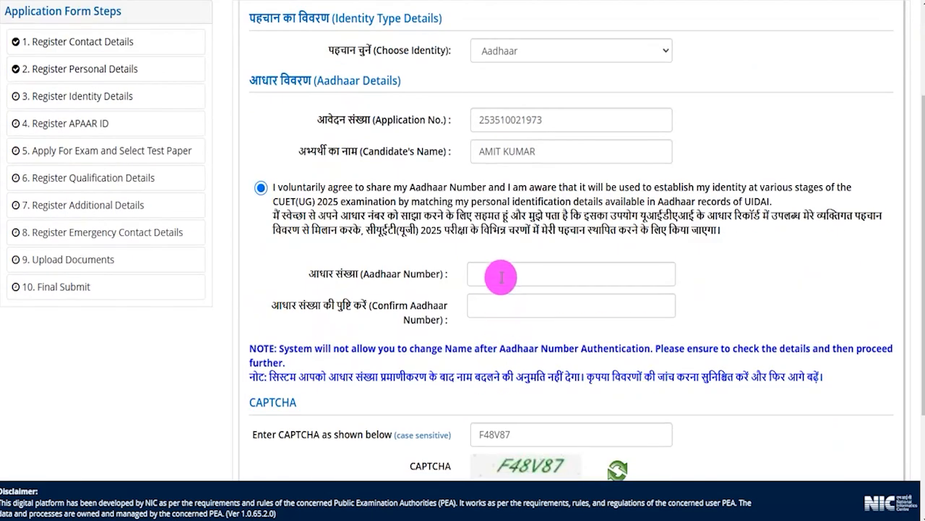
click(504, 274)
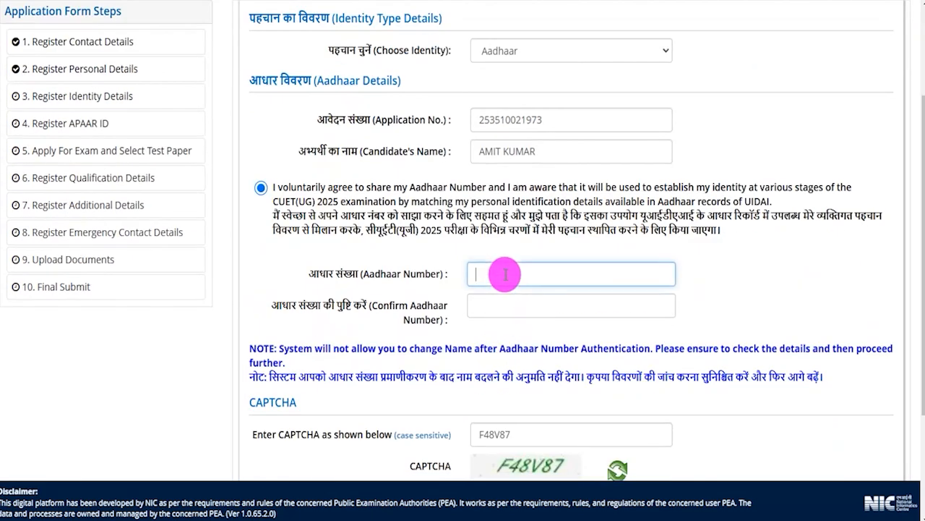
click(495, 309)
scroll(492, 309, down, 2)
click(541, 325)
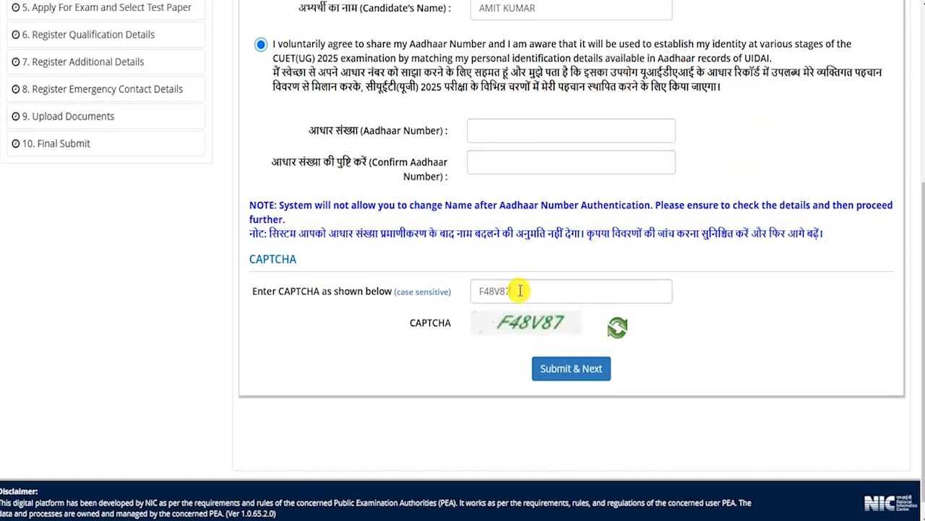
click(520, 290)
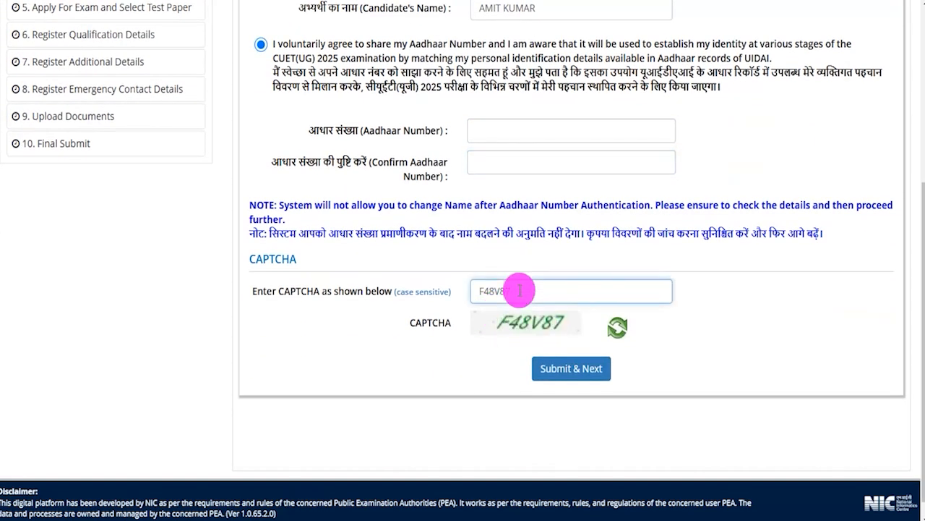
click(584, 376)
Answer No to having an APAAR ID, then submit and confirm the APAAR ID step
click(504, 202)
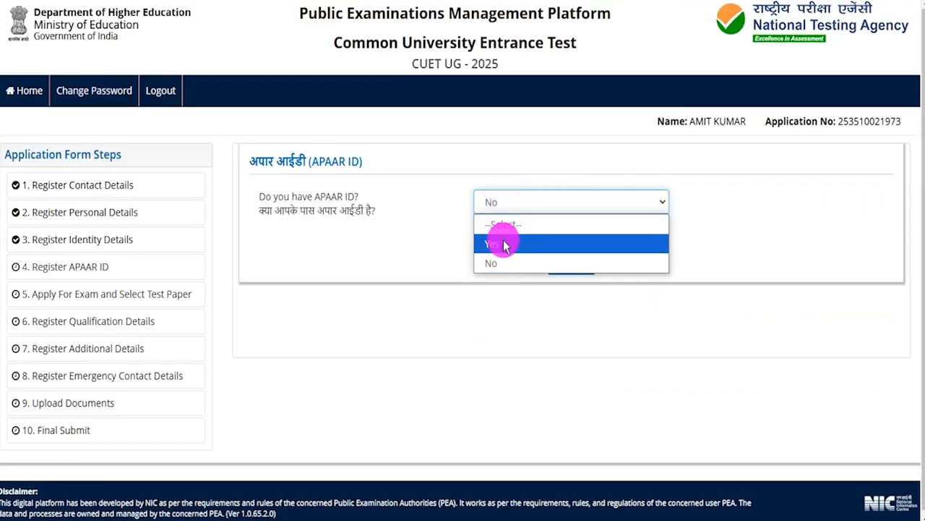
click(496, 262)
click(564, 261)
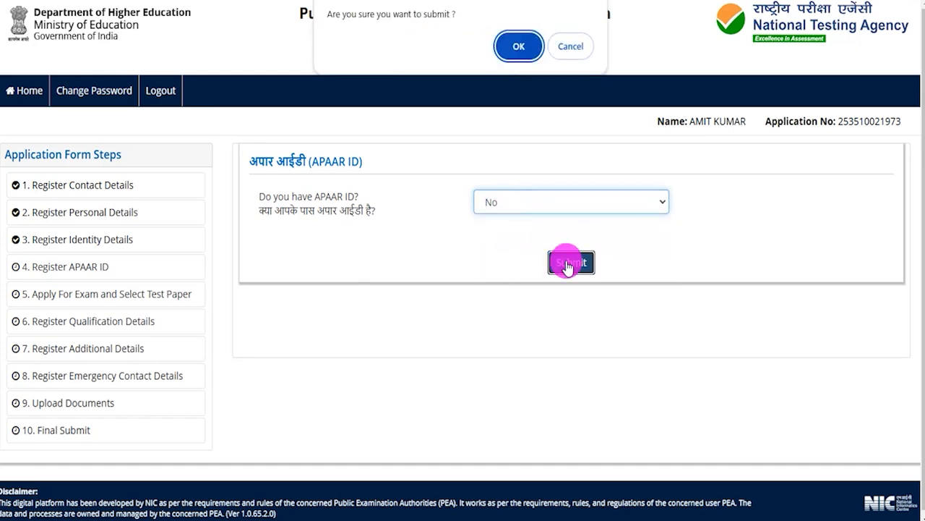
click(517, 45)
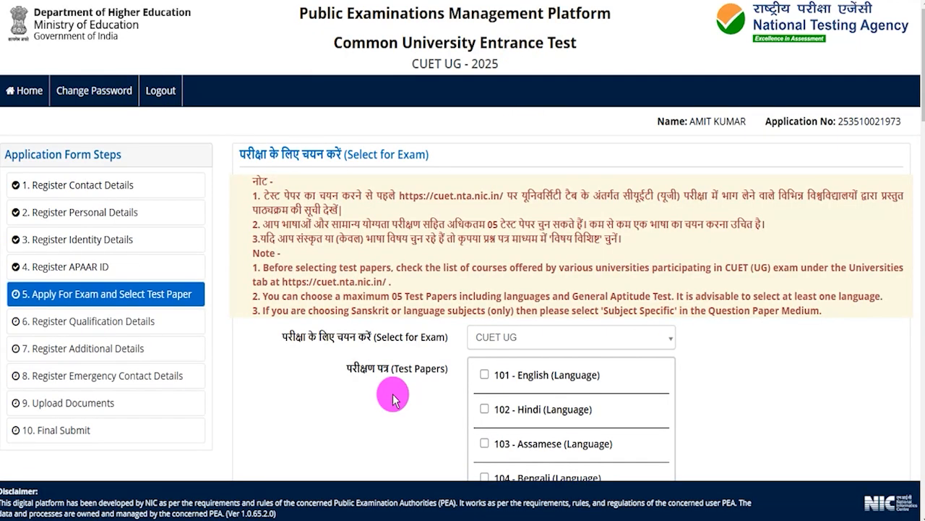
Highlight the Select for Exam label and choose CUET UG as the exam
drag(303, 338, 428, 334)
click(533, 340)
click(498, 384)
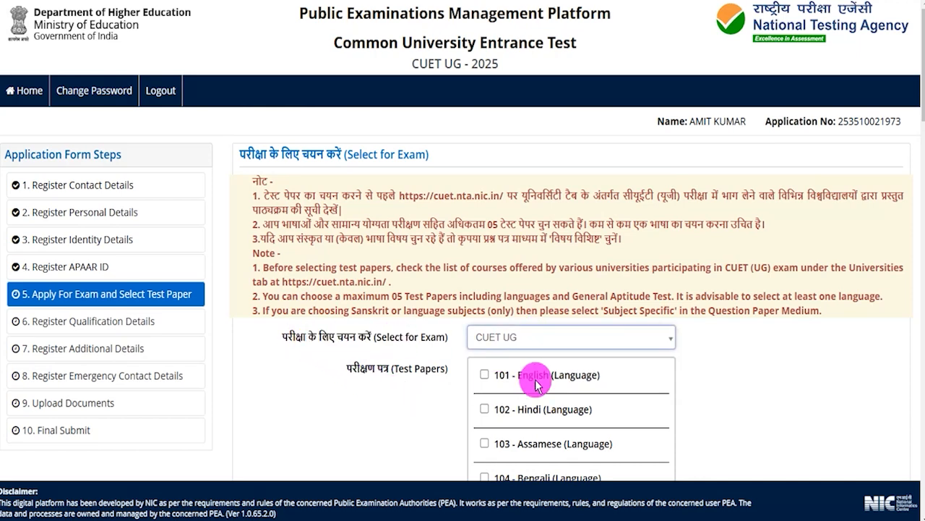
Examine the test paper list, then switch to 2025030146.pdf and highlight the rule on the choice of test papers
scroll(801, 383, down, 2)
scroll(806, 378, down, 1)
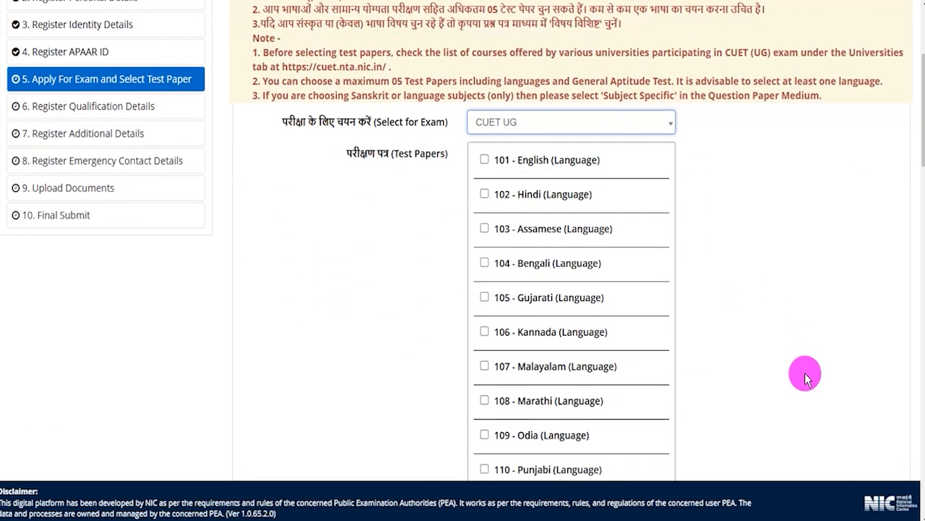
click(467, 2)
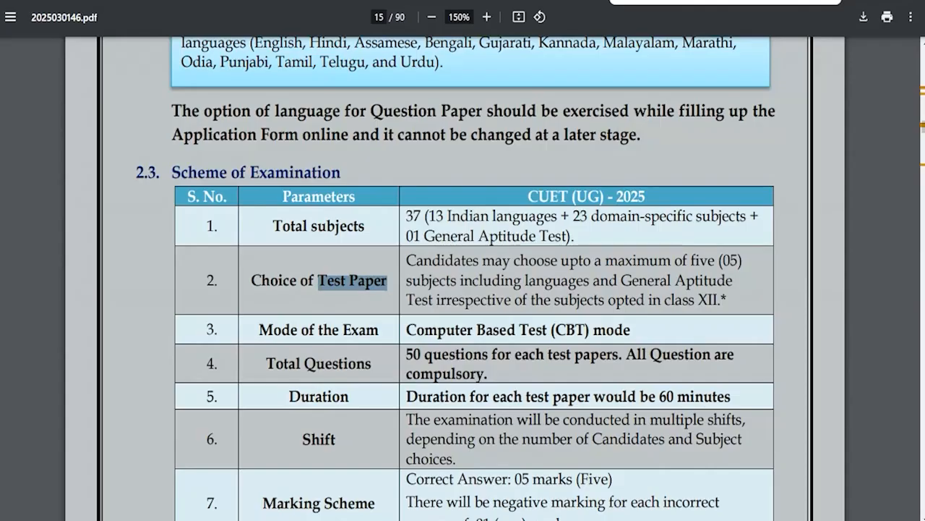
drag(405, 261, 721, 292)
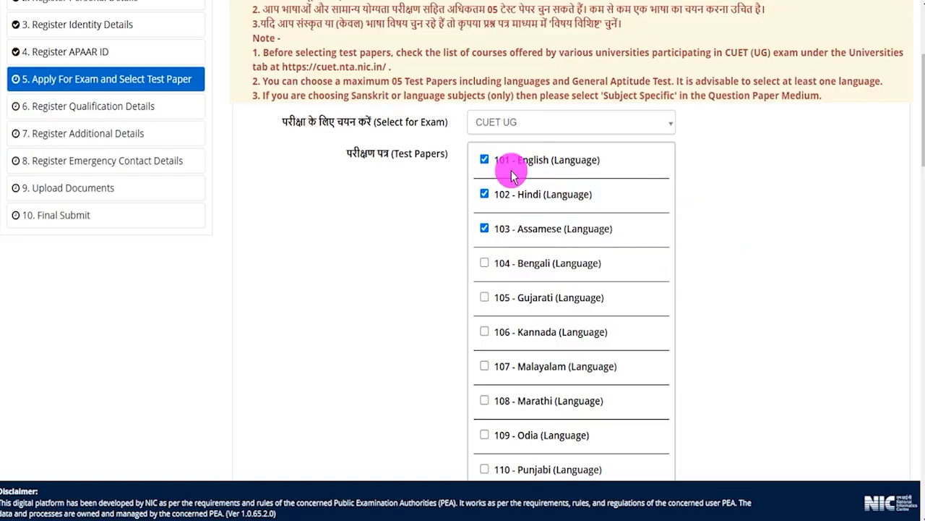
Add 104 - Bengali (Language) and 105 - Gujarati (Language) to the selected test papers
click(485, 263)
click(485, 298)
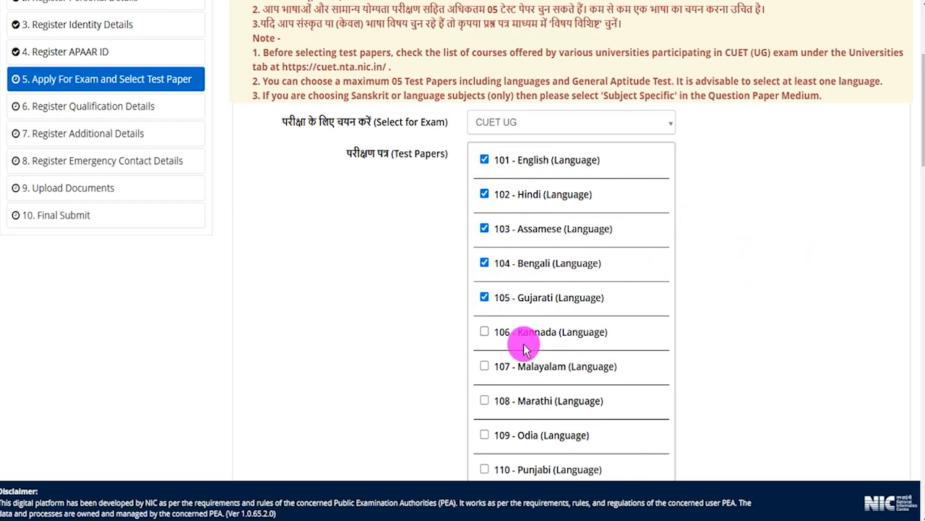
Set the question paper medium for domain subjects to Hindi
scroll(730, 298, down, 7)
scroll(733, 298, down, 12)
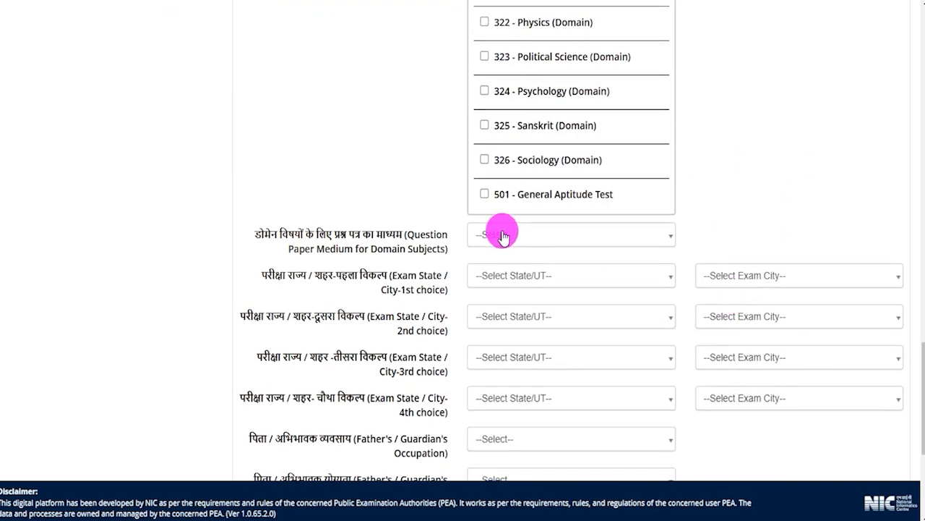
click(510, 243)
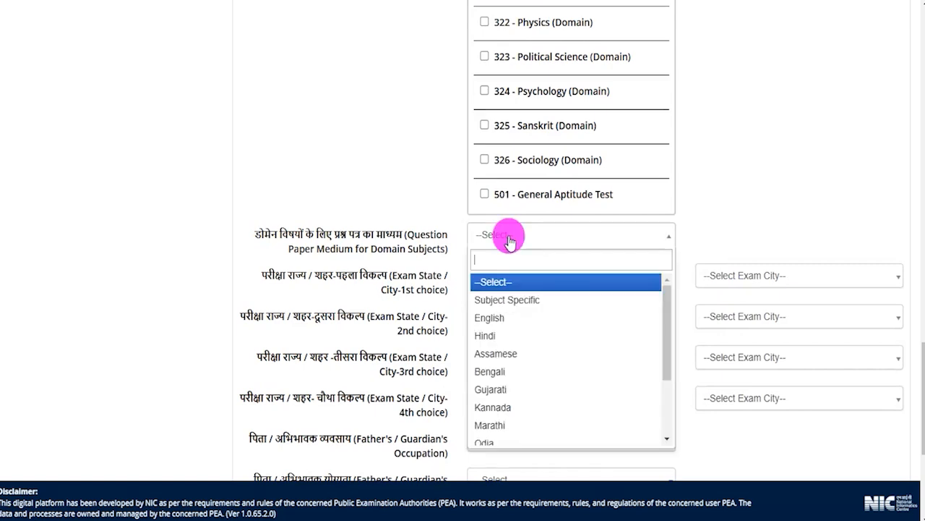
click(494, 335)
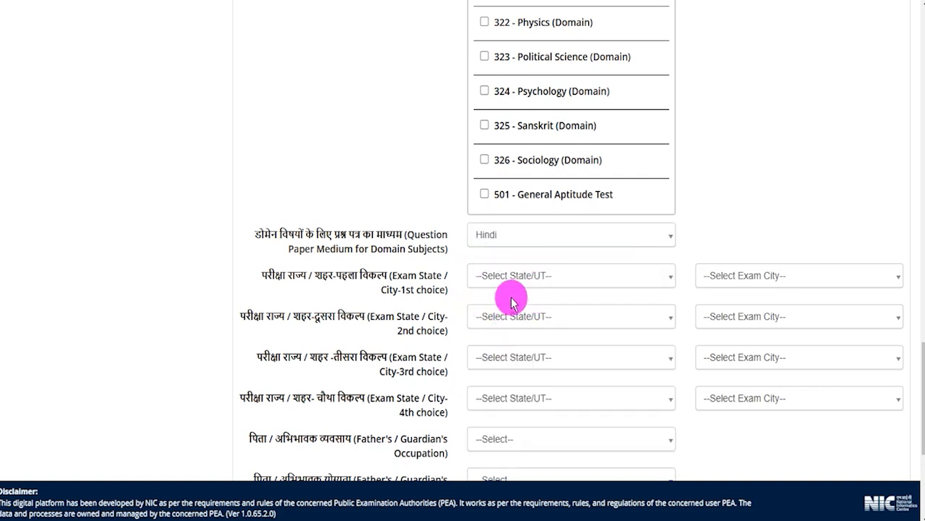
Set the first exam centre choice to DELHI (NCT) with DELHI/NEW DELHI as the exam city
scroll(511, 303, down, 1)
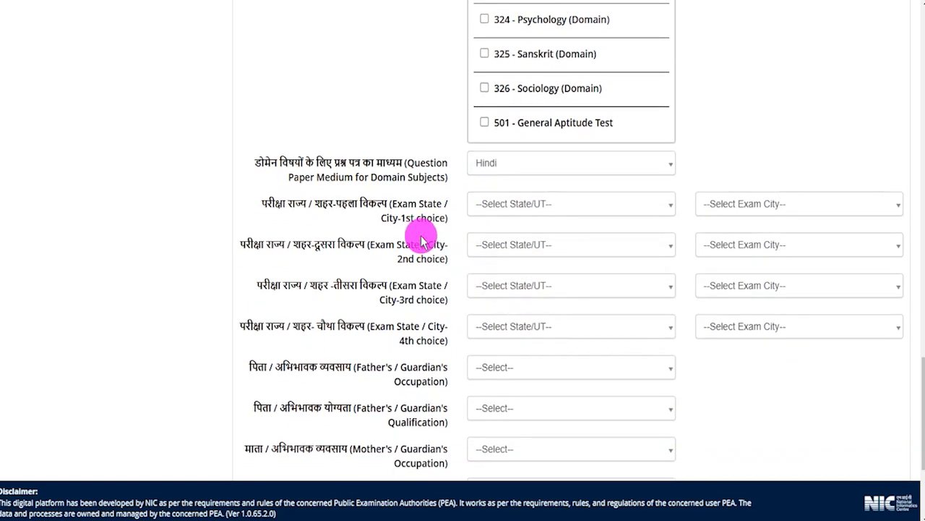
click(503, 205)
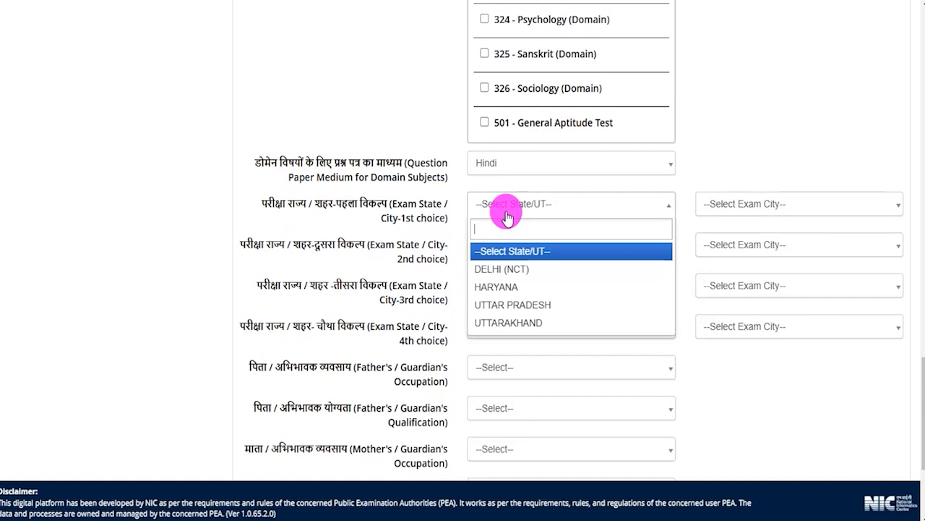
click(506, 271)
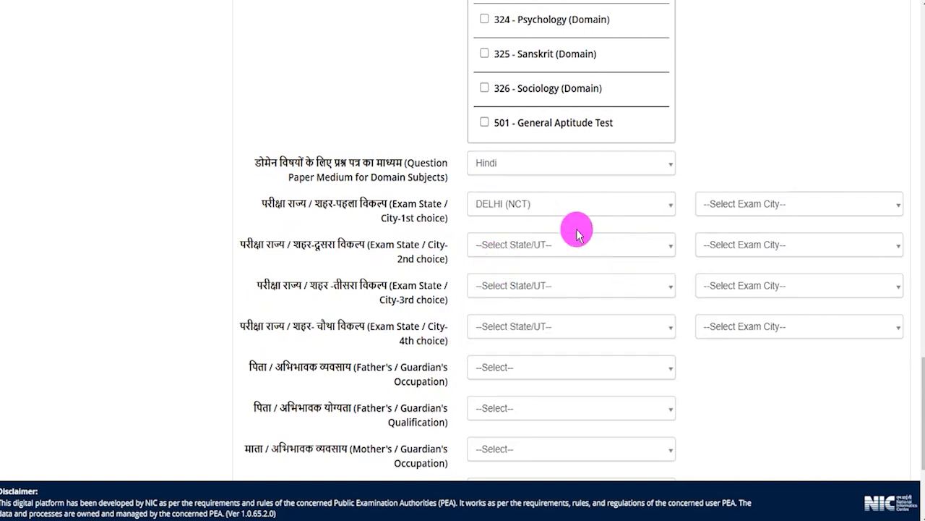
click(715, 206)
click(729, 269)
Set the second exam centre choice to UTTARAKHAND with DEHRADUN as the exam city
click(542, 244)
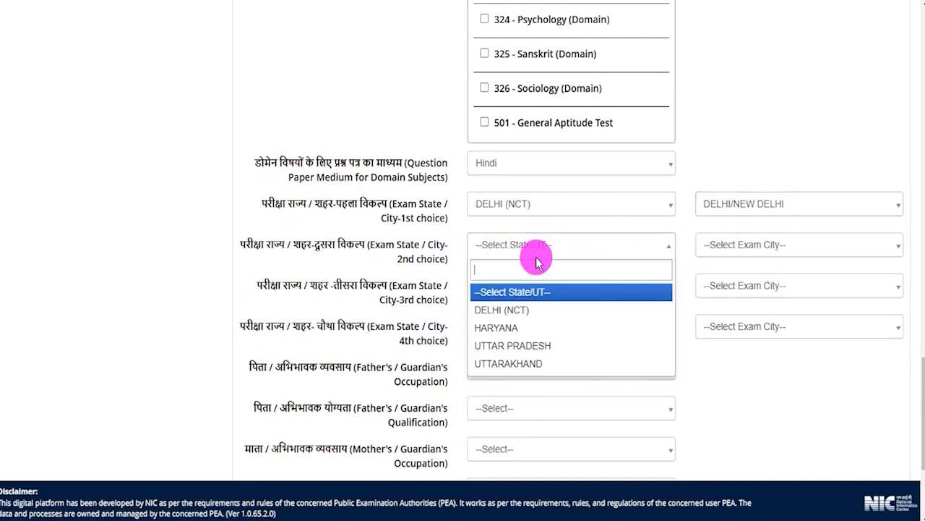
click(509, 363)
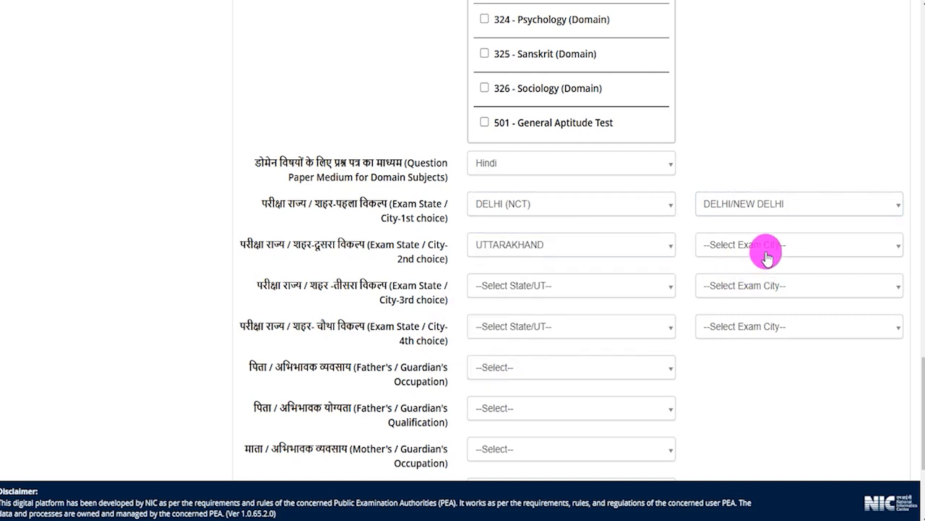
click(766, 246)
click(719, 326)
Choose UTTARAKHAND and DEHRADUN as the third exam centre choice, dismiss the alert and leave the fourth choice empty
click(532, 283)
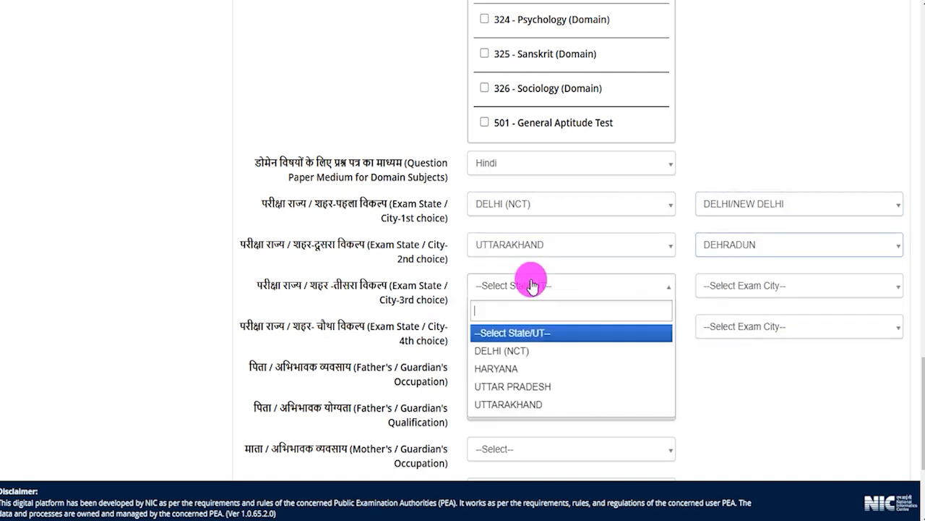
click(504, 403)
click(723, 288)
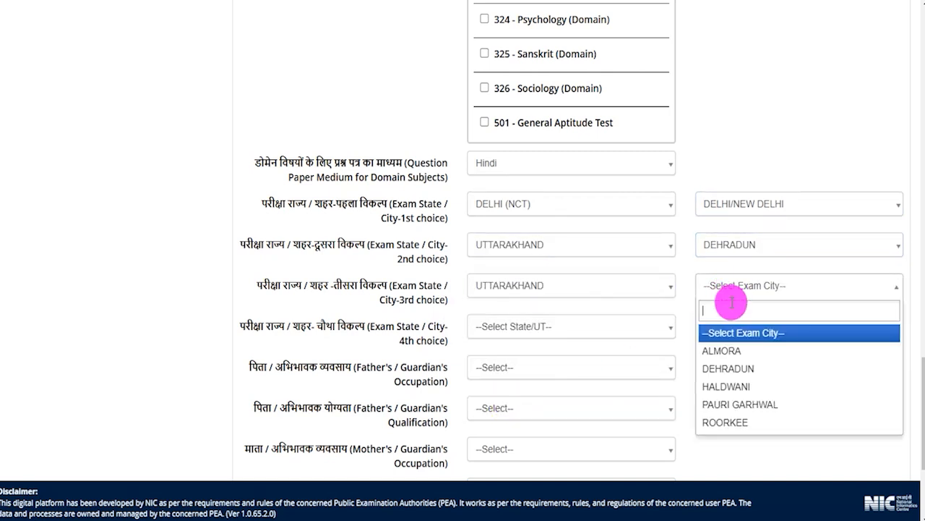
click(729, 370)
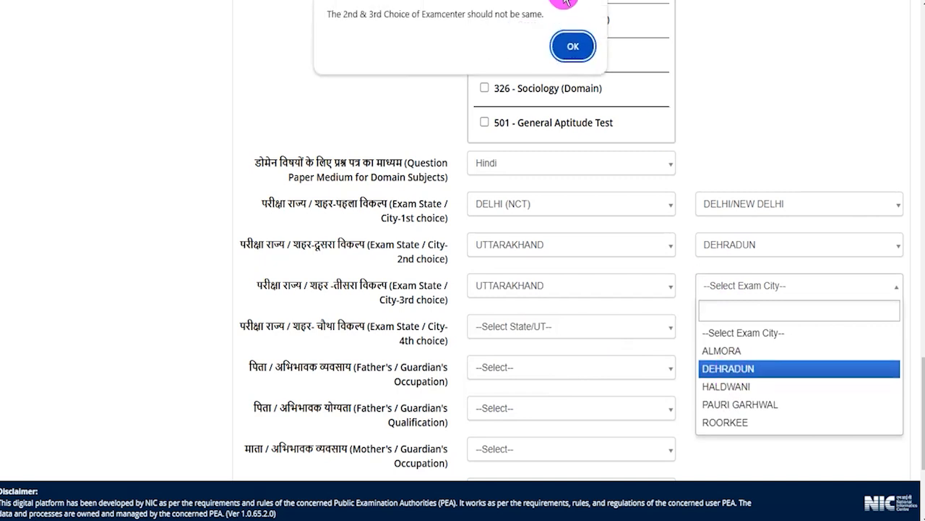
click(573, 46)
click(744, 326)
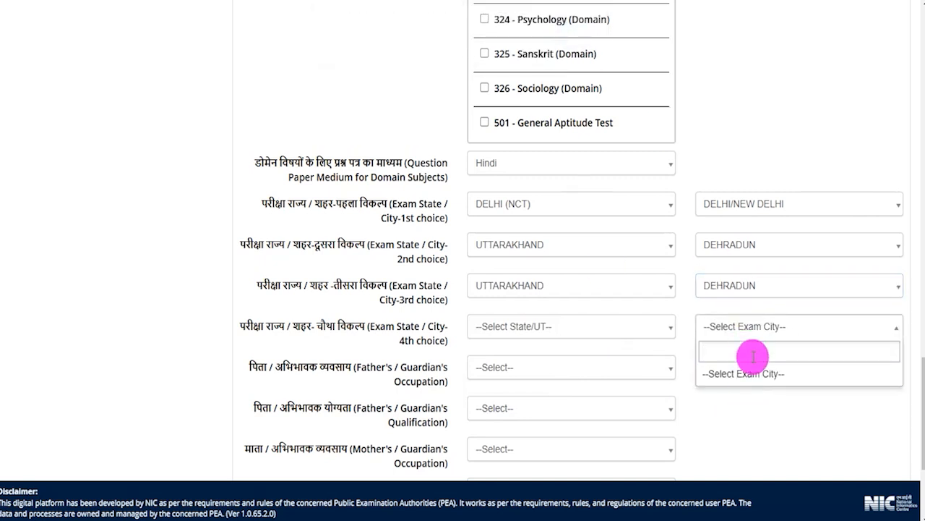
click(441, 403)
Highlight the Father's / Guardian's Occupation label, look through its options and set the occupation to MEDICAL
drag(282, 367, 381, 371)
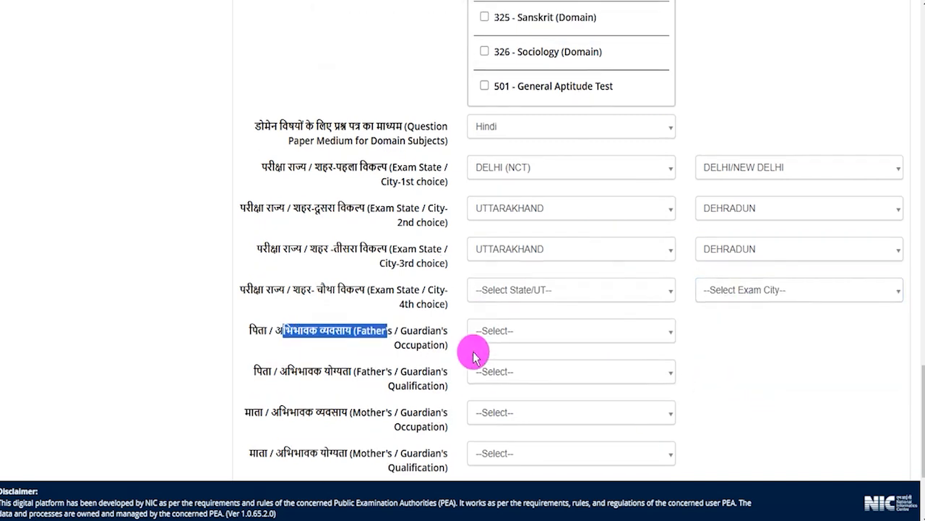
scroll(527, 207, down, 2)
click(516, 227)
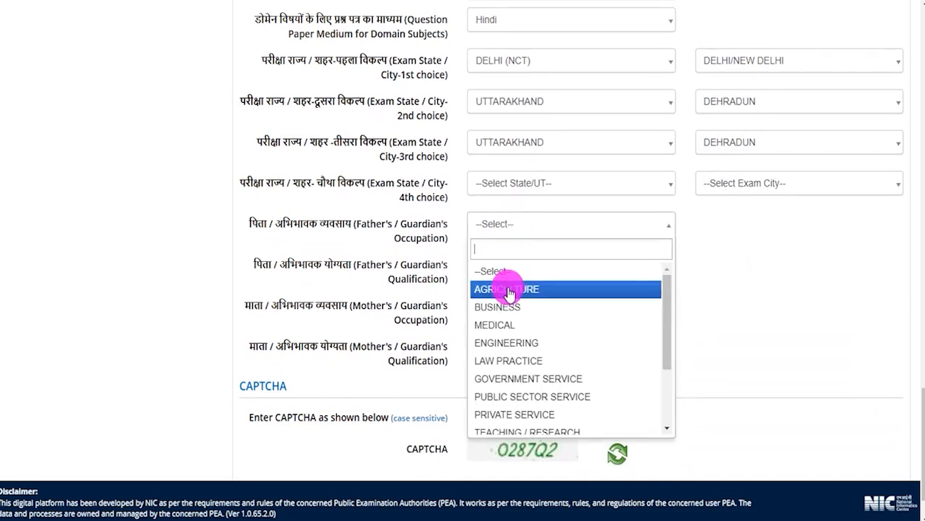
scroll(501, 325, down, 2)
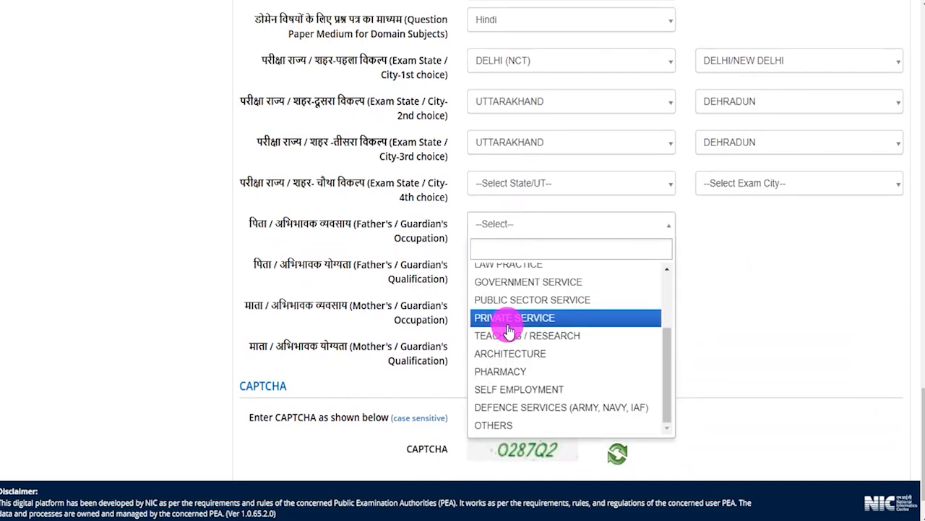
scroll(558, 351, up, 3)
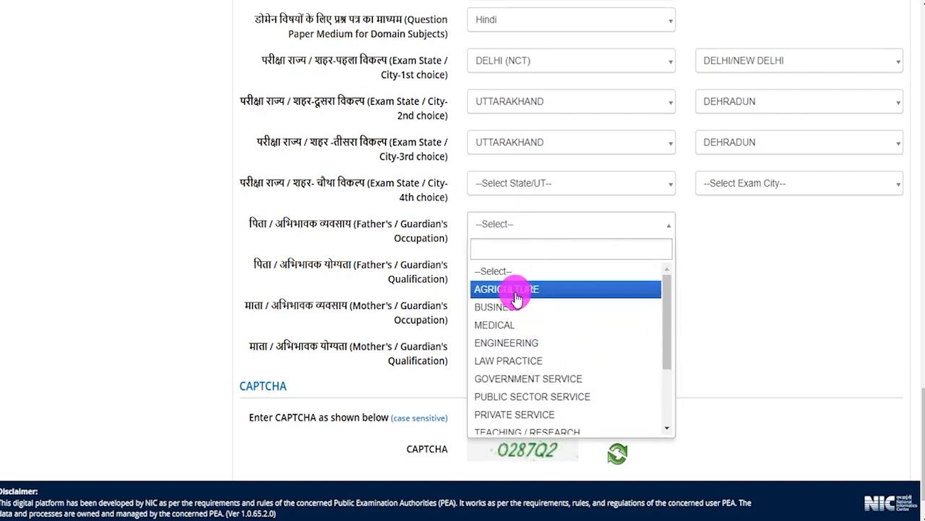
click(501, 325)
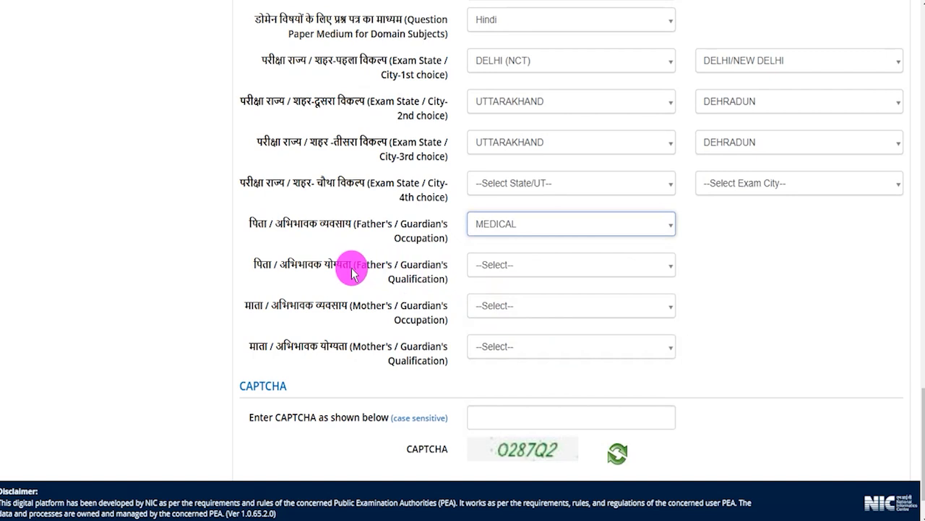
Set the Father's / Guardian's Qualification to GRADUATE
drag(379, 269, 424, 265)
click(501, 266)
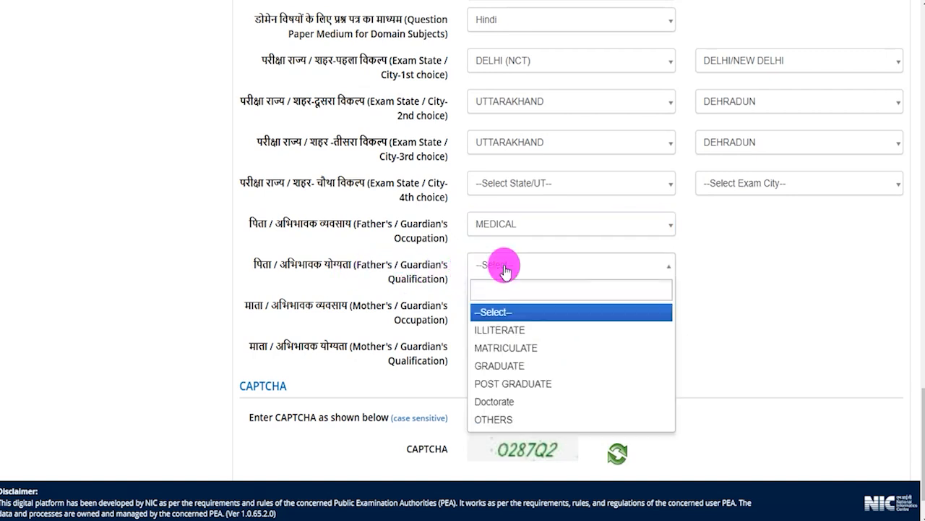
click(502, 366)
Set the Mother's / Guardian's Occupation to BUSINESS and the Mother's / Guardian's Qualification to MATRICULATE
drag(351, 306, 413, 307)
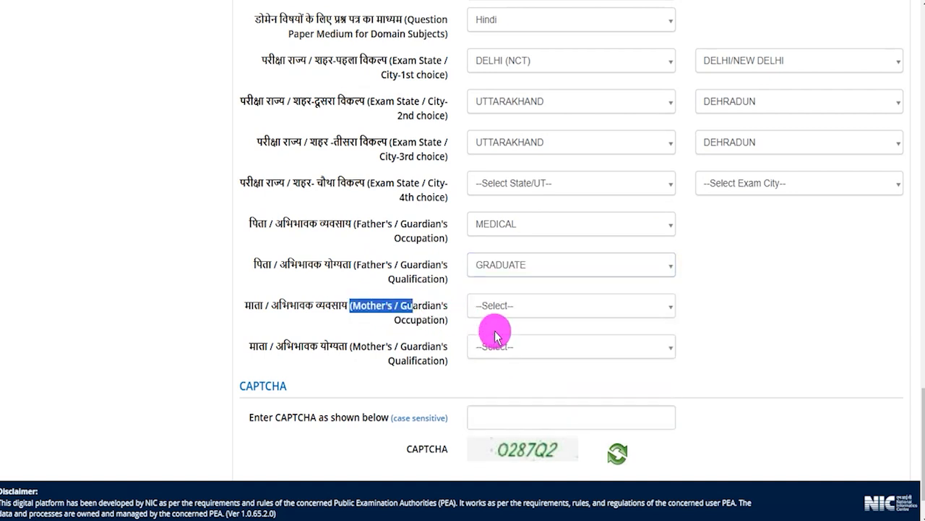
click(527, 316)
click(498, 388)
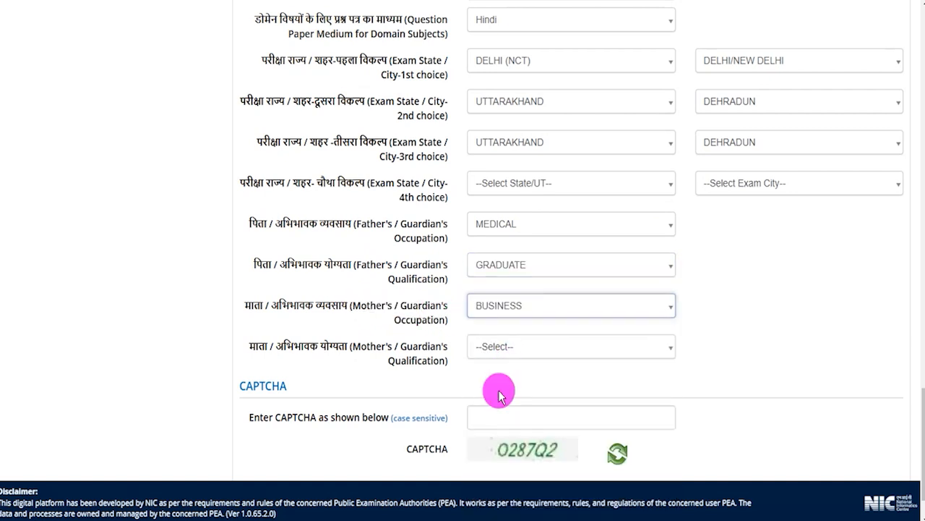
click(505, 348)
click(498, 430)
scroll(752, 335, down, 2)
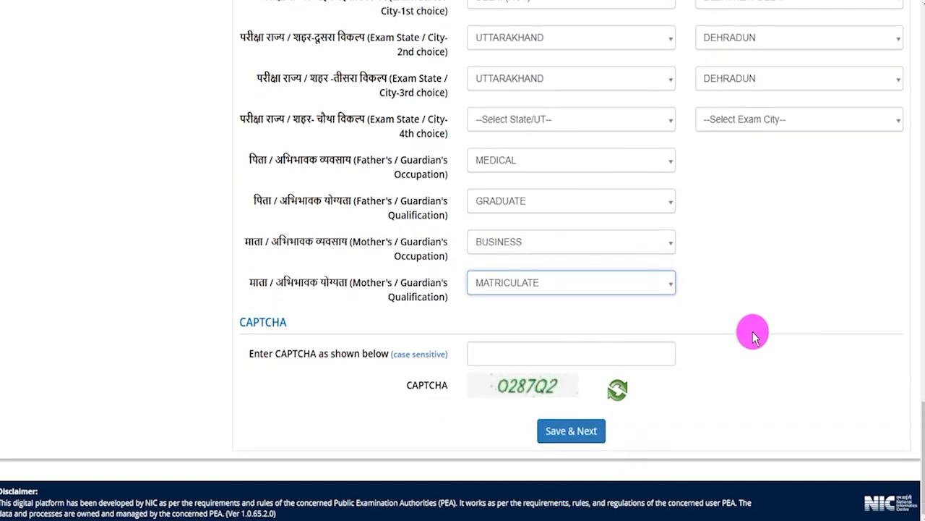
Fill in the CAPTCHA and save the exam and test paper step to continue to the qualification details
click(523, 355)
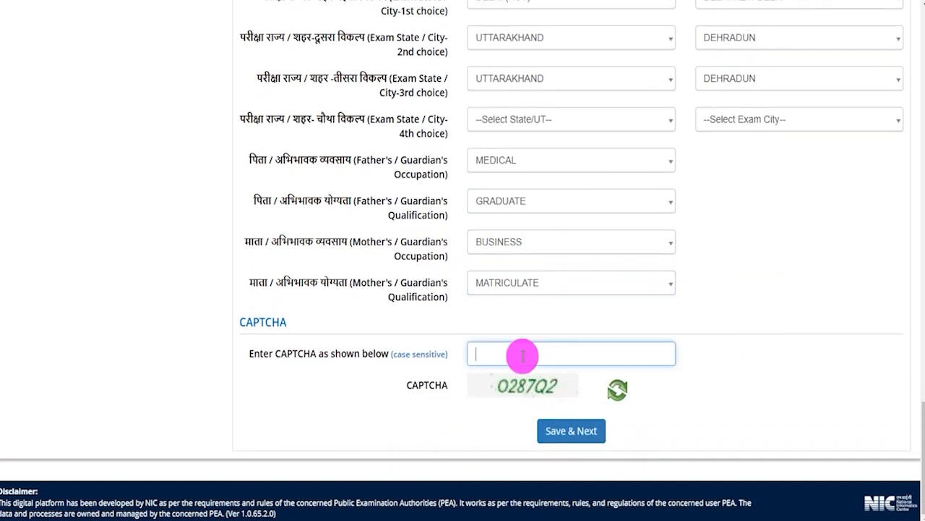
click(576, 432)
Highlight the Educational Details heading, then highlight class 12 and 2025 in eligibility section 3.1 of 2025030146.pdf
drag(306, 154, 402, 154)
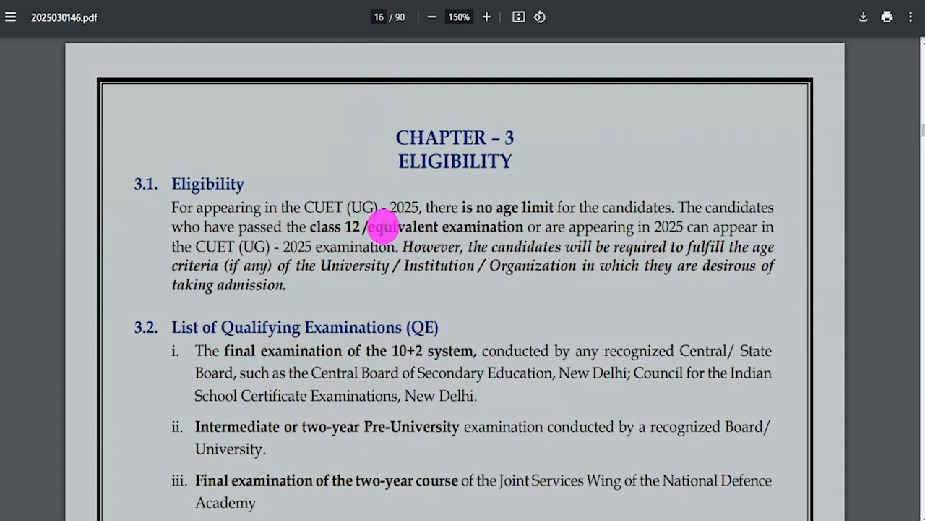
drag(310, 227, 355, 227)
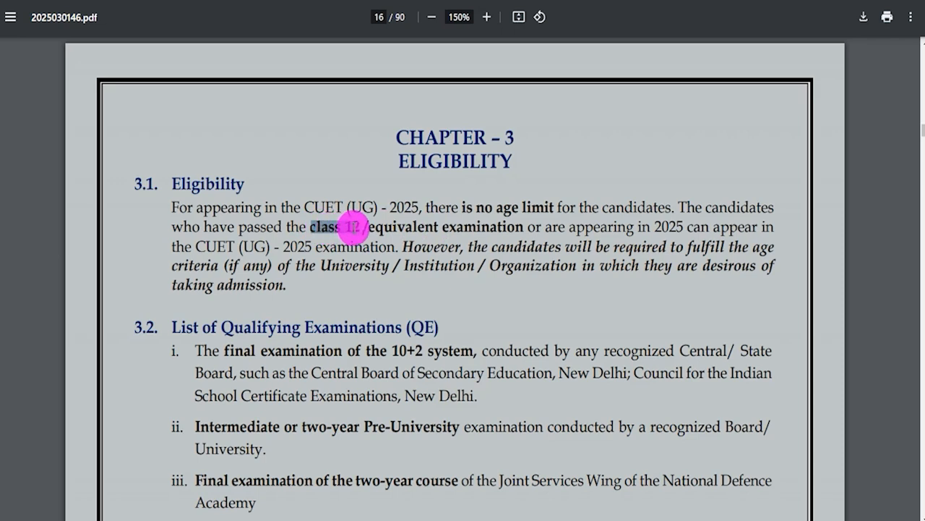
drag(655, 226, 676, 226)
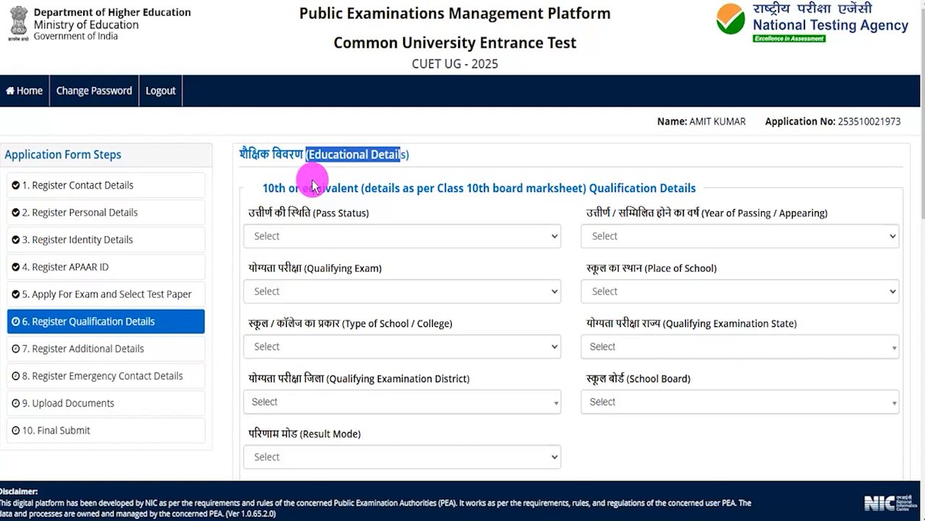
In the 10th or equivalent qualification details, set the pass status to Passed and the year of passing to 2020
drag(262, 188, 432, 188)
click(345, 239)
click(299, 274)
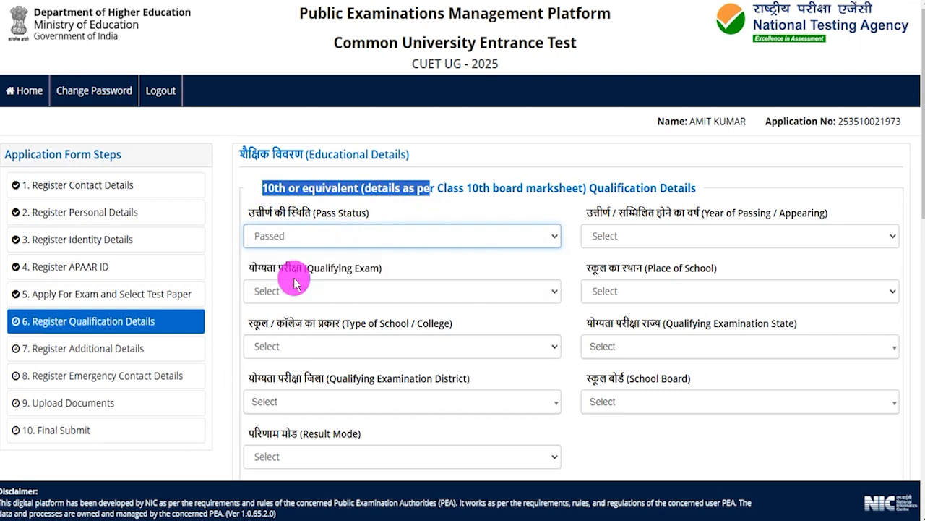
click(626, 239)
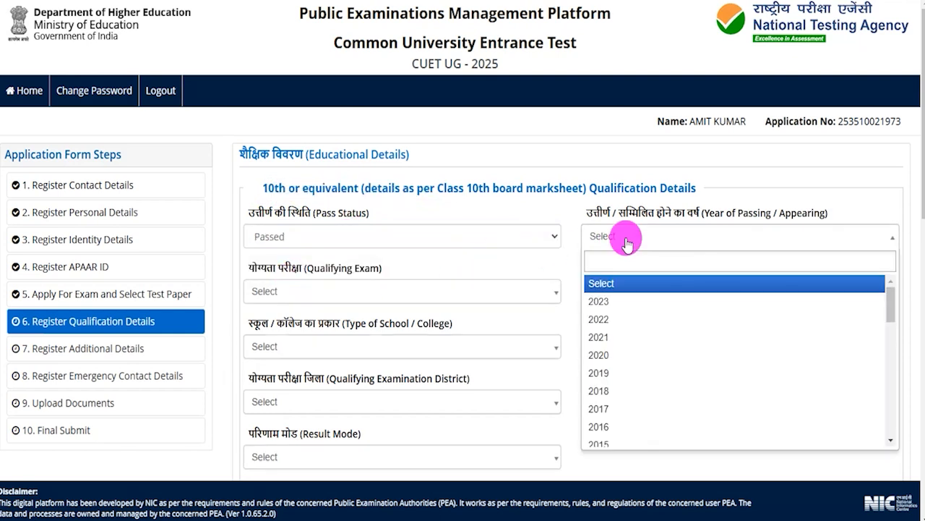
click(611, 354)
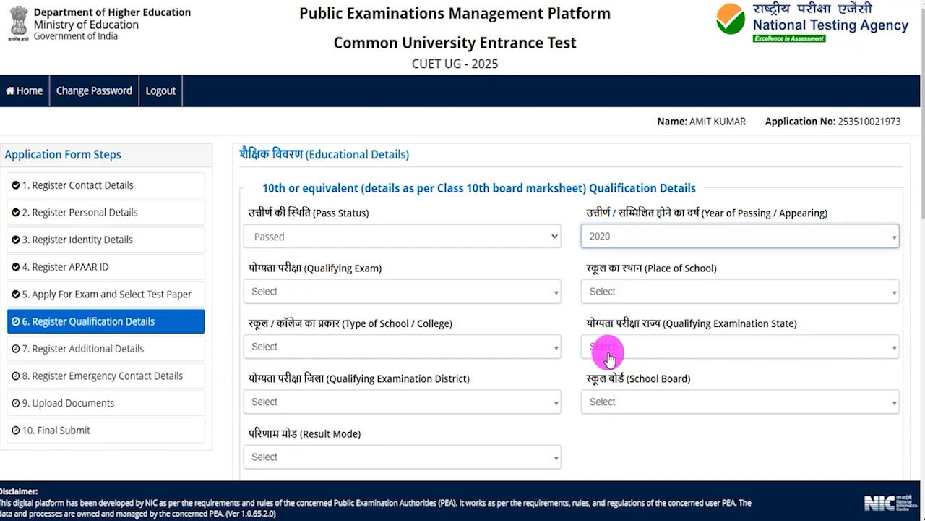
Set the 10th qualifying exam to 10th or Equivalent and the place of school to Rural
click(286, 293)
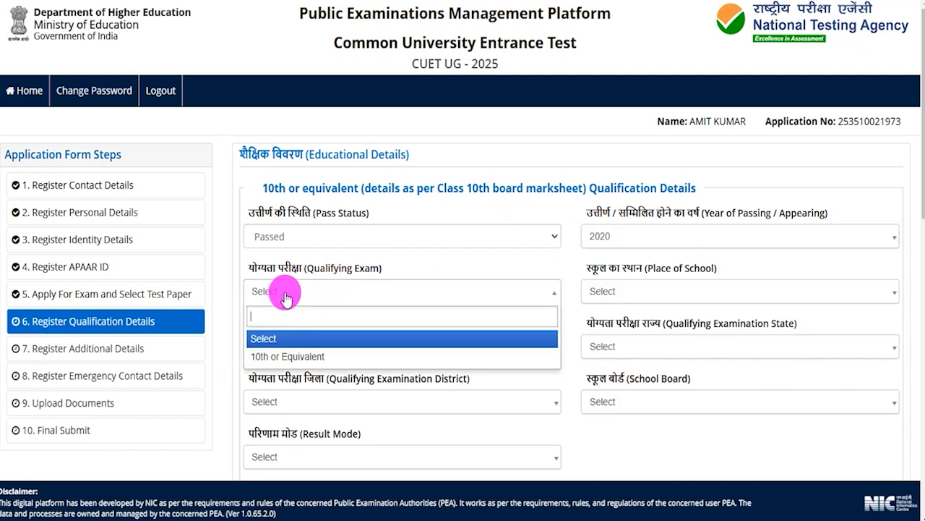
click(282, 358)
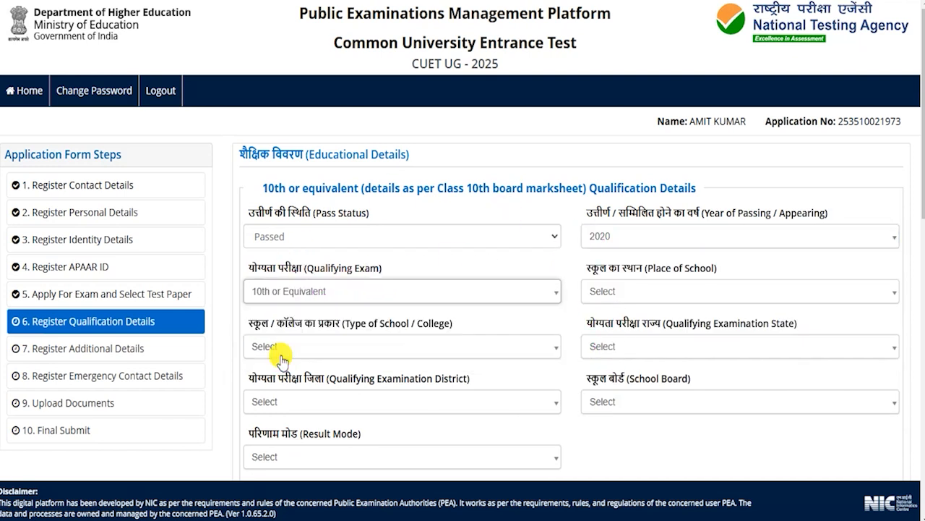
click(626, 296)
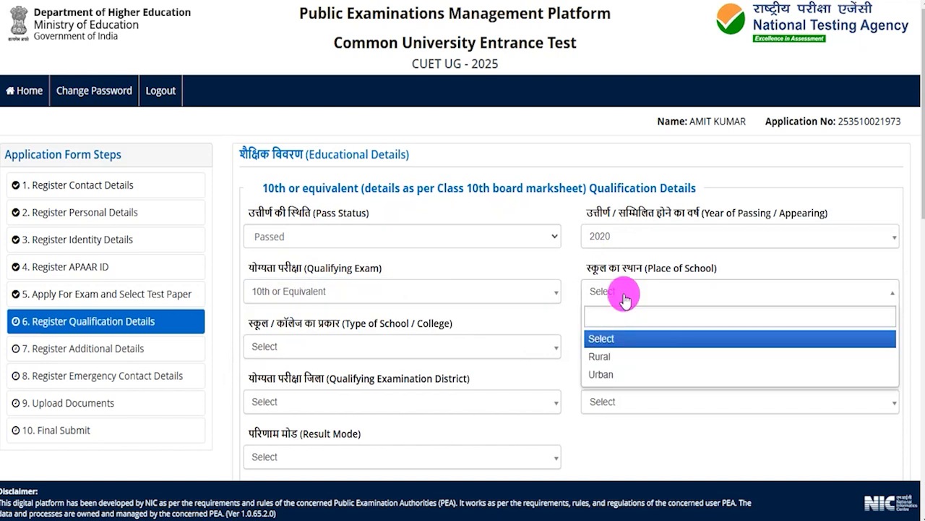
click(614, 358)
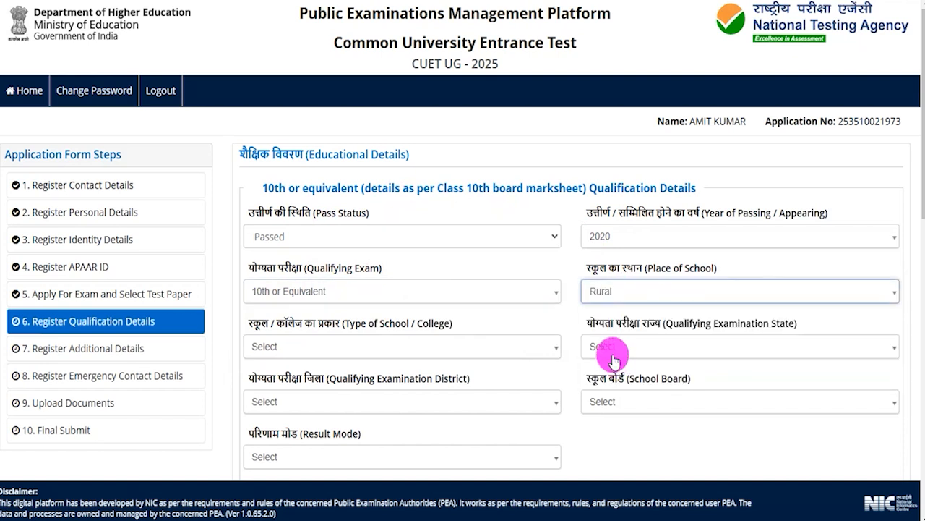
Set the 10th type of school to Government School and the qualifying examination state to UTTAR PRADESH
click(297, 351)
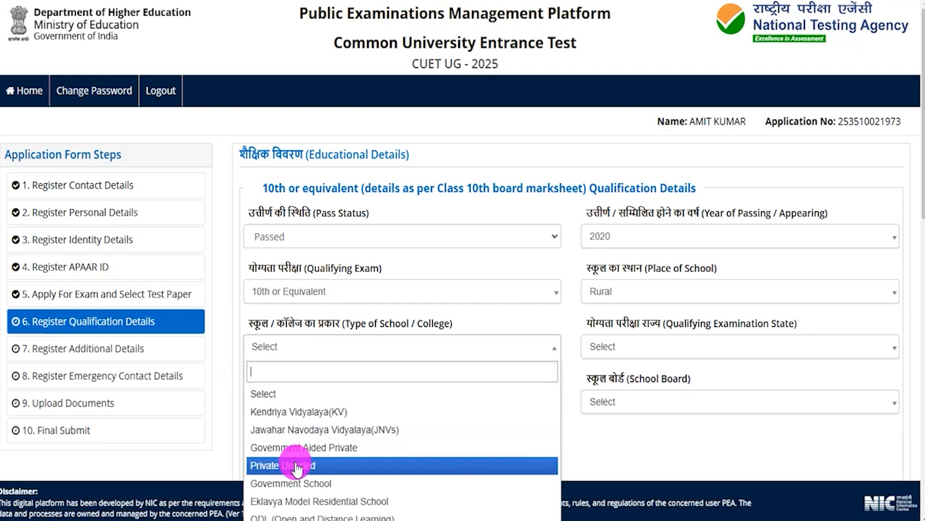
click(293, 483)
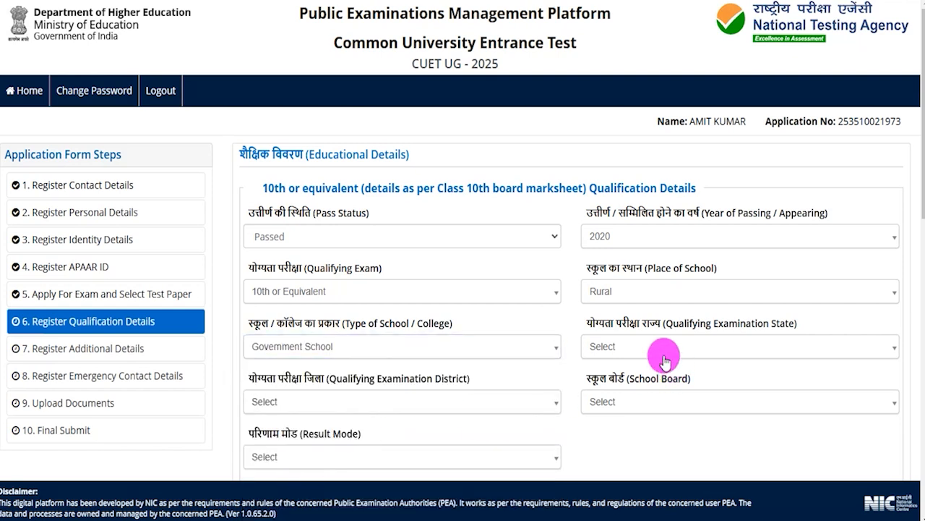
click(633, 351)
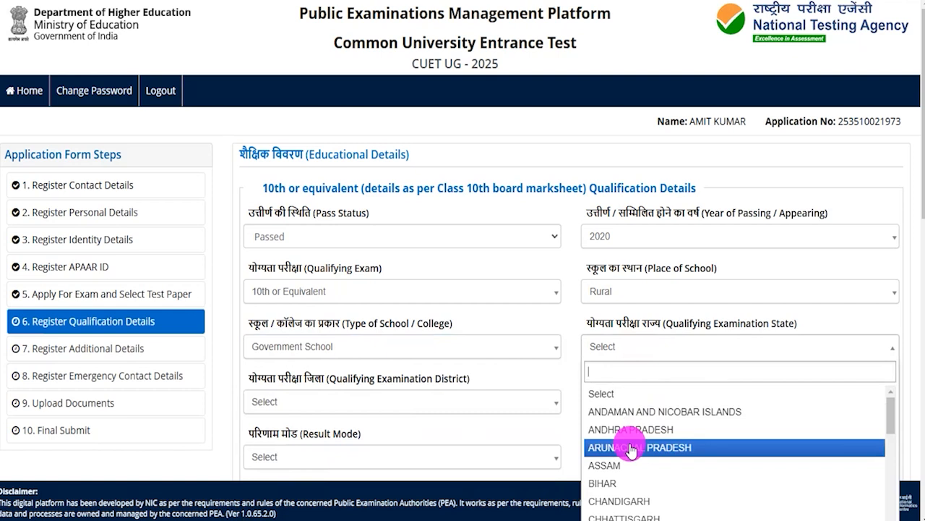
text(u)
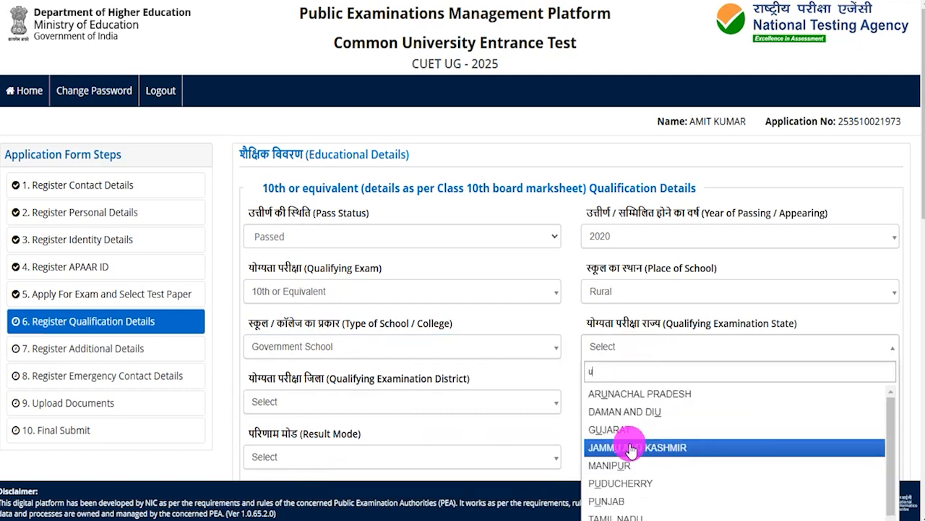
text(t)
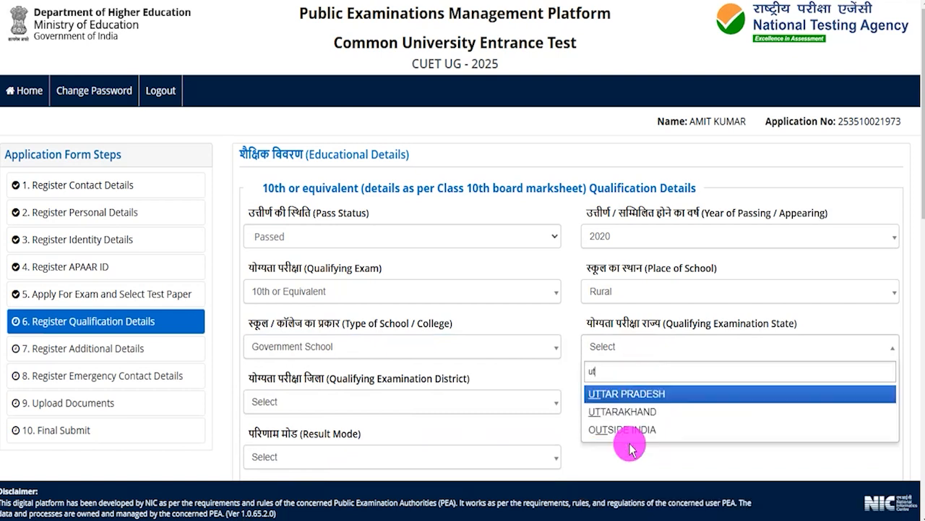
click(640, 393)
Set the 10th qualifying examination district to SAHARANPUR and the school board to CENTRAL BOARD OF SECONDARY EDUCATION
click(282, 403)
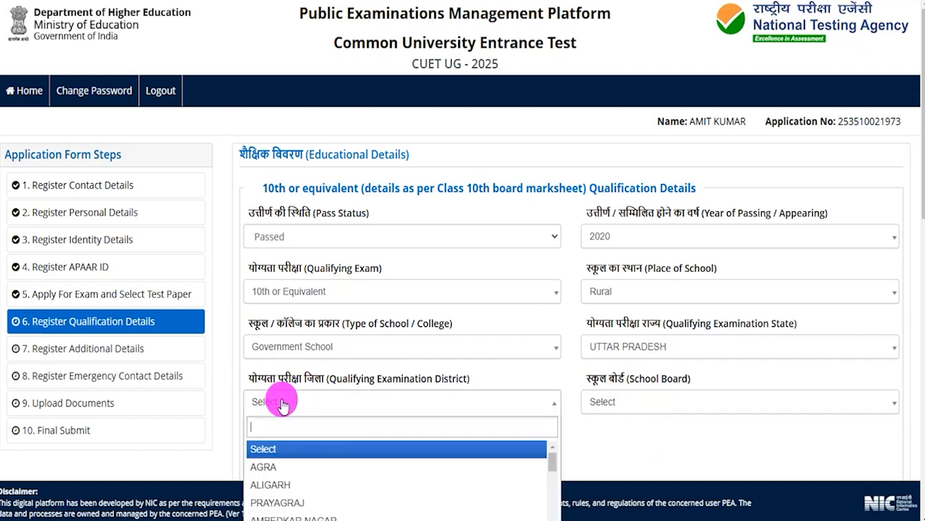
text(saha)
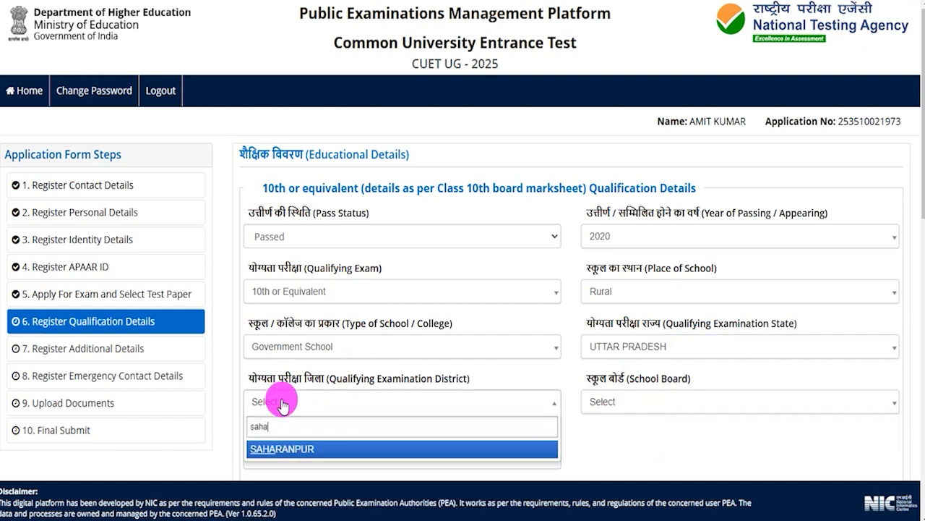
click(289, 449)
click(625, 403)
text(cen)
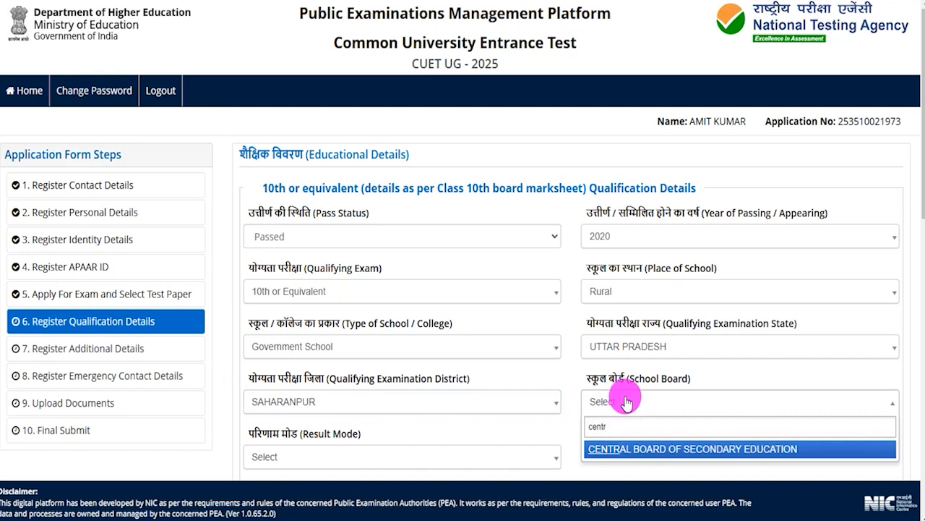
text(tr)
click(613, 448)
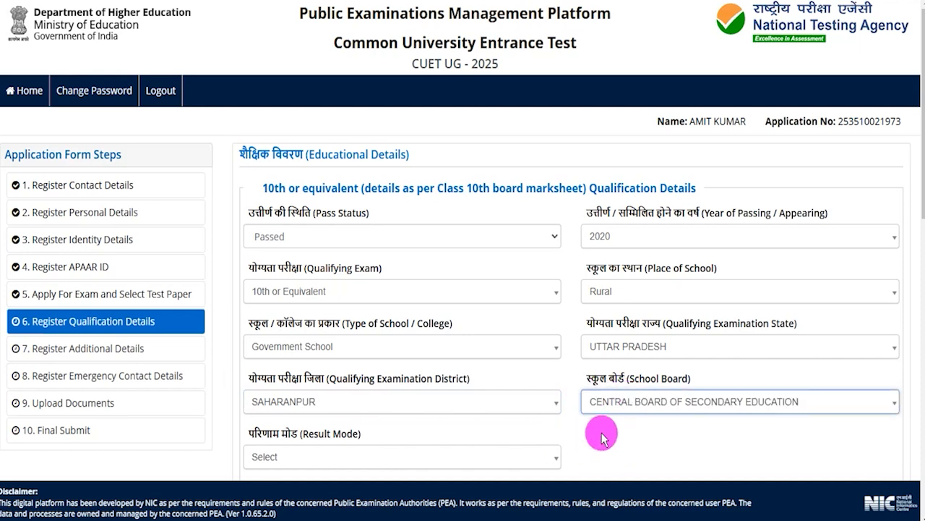
Set the 10th result mode to Percentage, with total marks of 450 and obtained marks of 300
scroll(602, 435, down, 2)
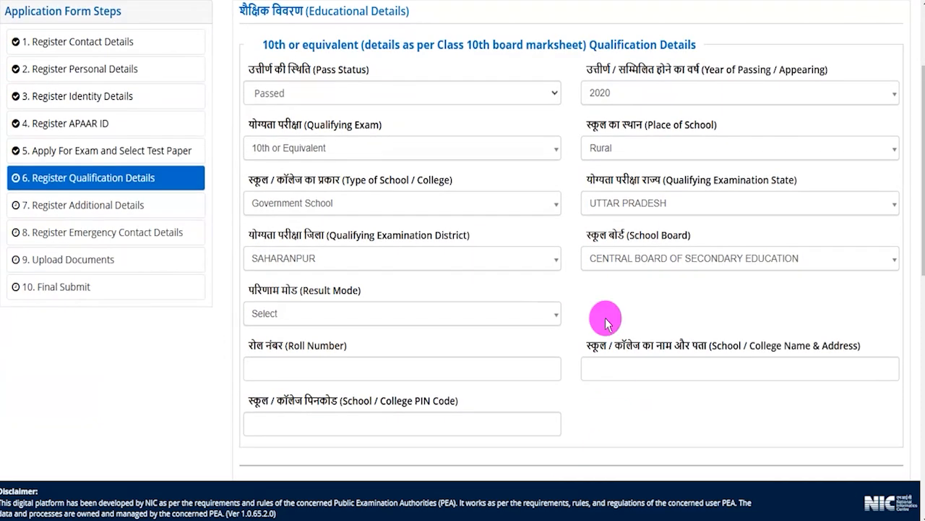
click(316, 318)
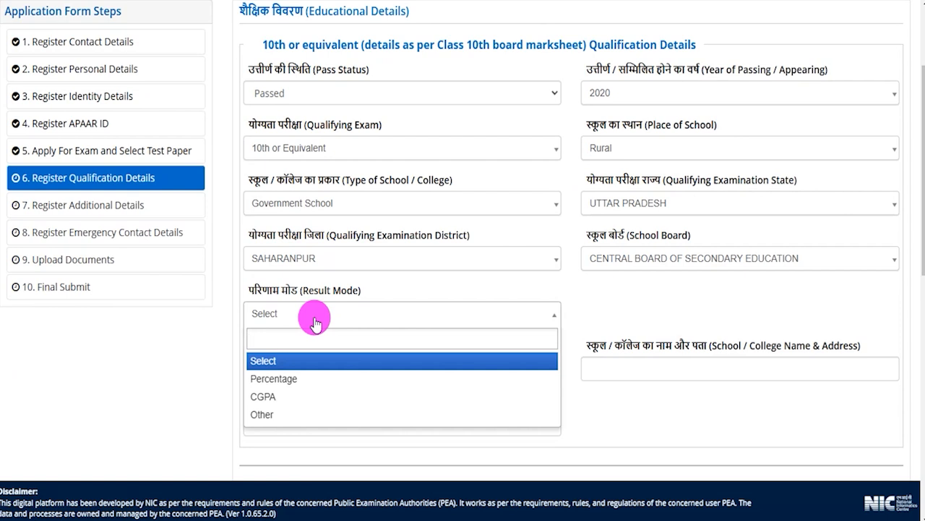
click(289, 378)
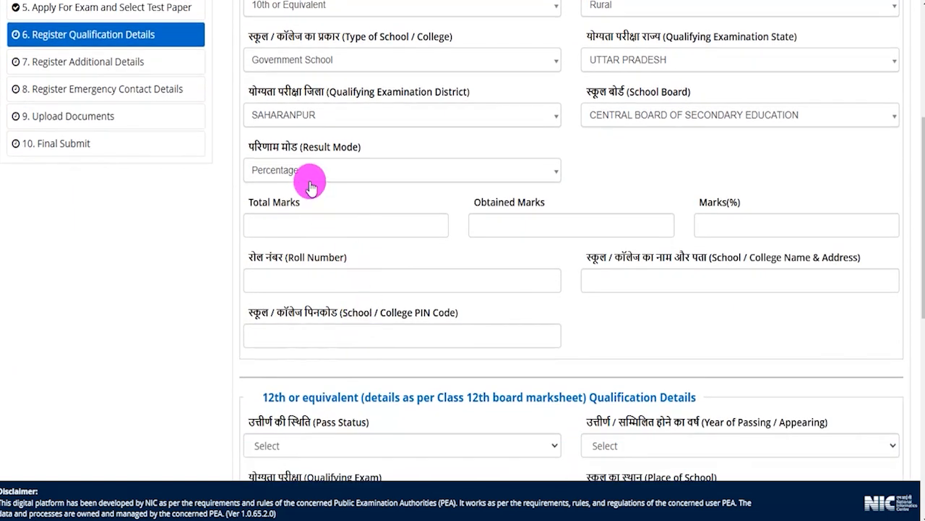
click(289, 220)
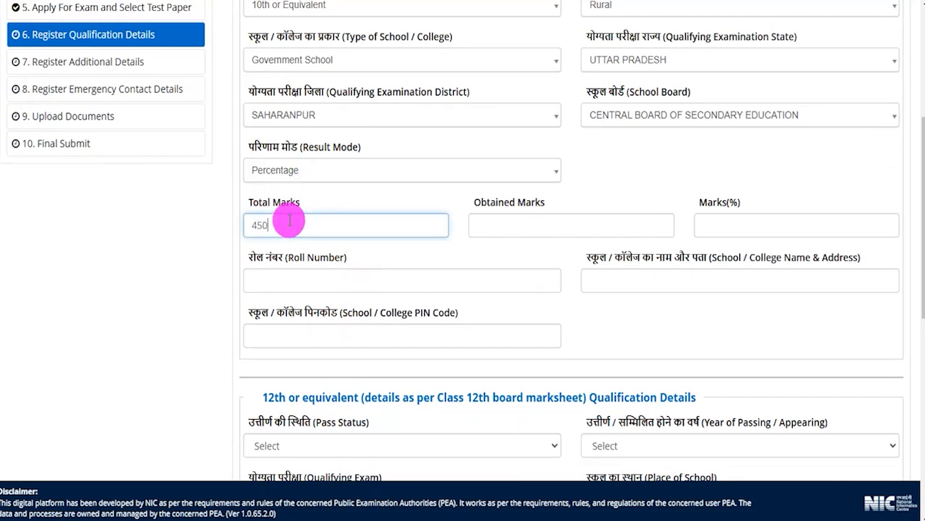
click(482, 220)
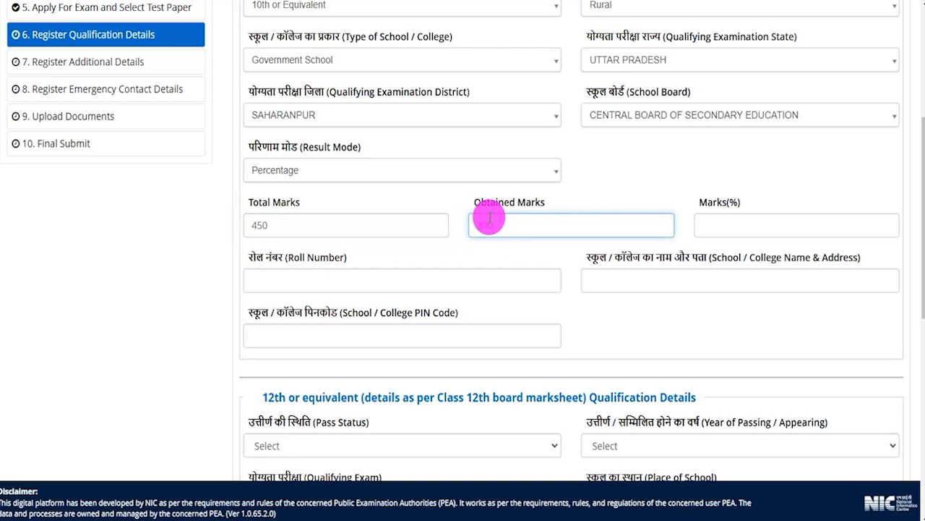
text(300)
click(712, 229)
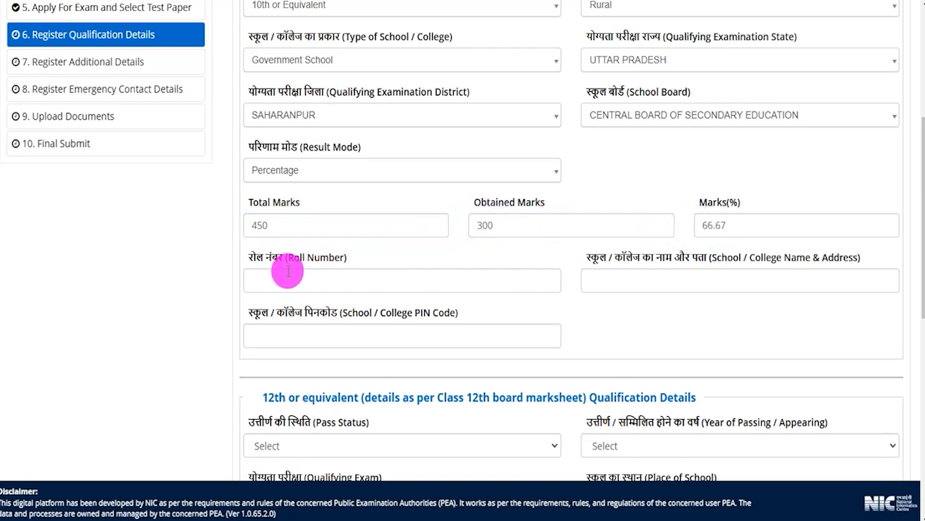
Highlight the 10th roll number, school name and address, and school PIN code labels
drag(263, 256, 347, 262)
drag(606, 257, 700, 269)
drag(288, 313, 372, 334)
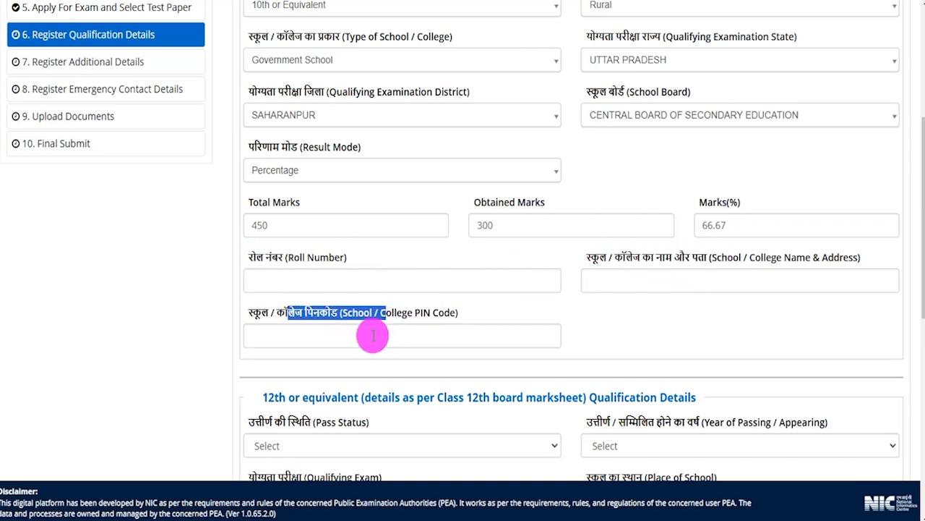
Change the 10th result mode to CGPA, with a maximum grade point of 9 and an obtained CGPA of 8
click(287, 171)
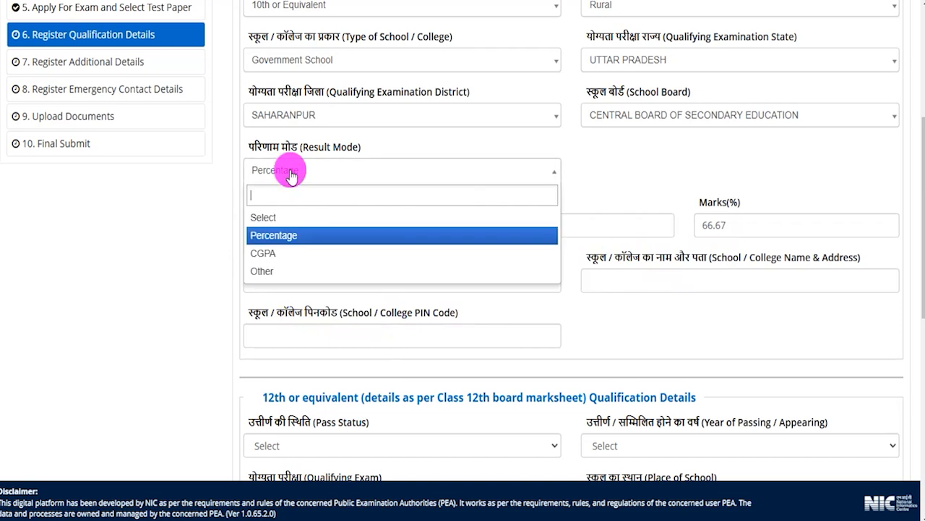
click(276, 253)
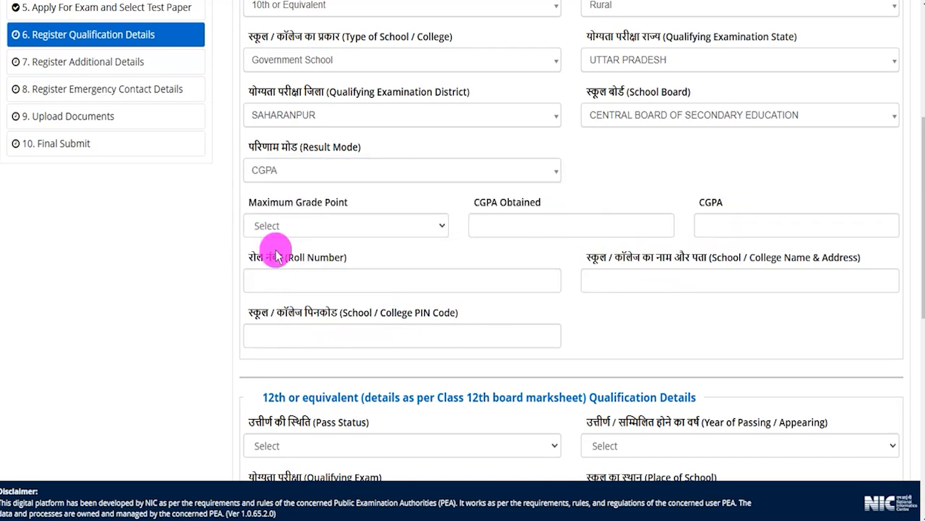
click(290, 223)
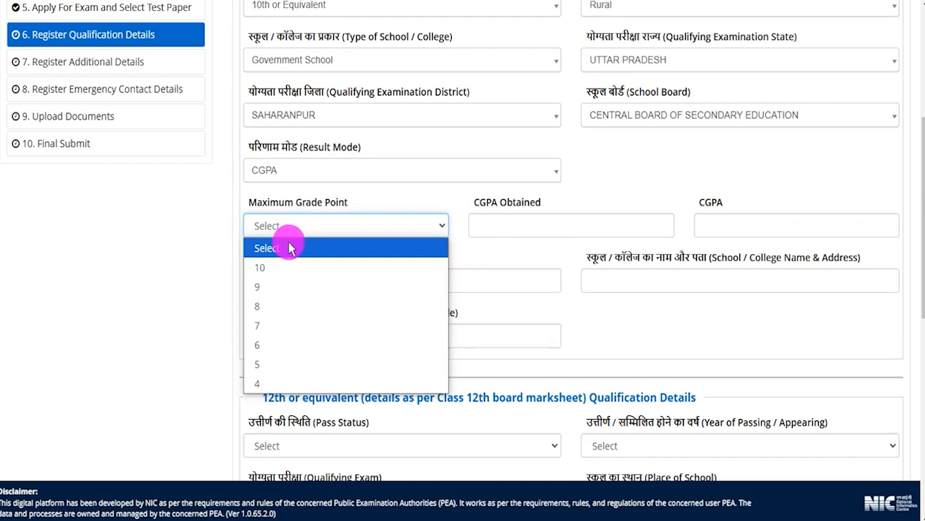
click(282, 287)
click(493, 226)
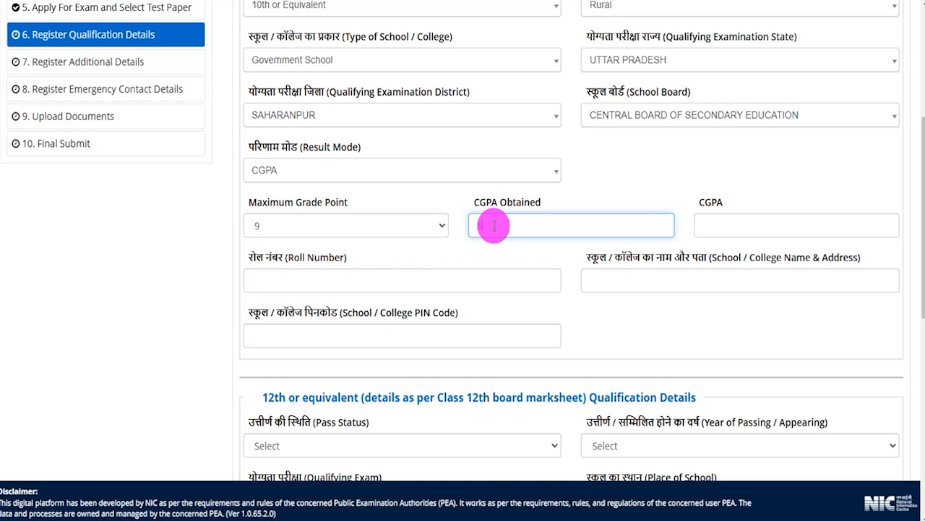
click(605, 302)
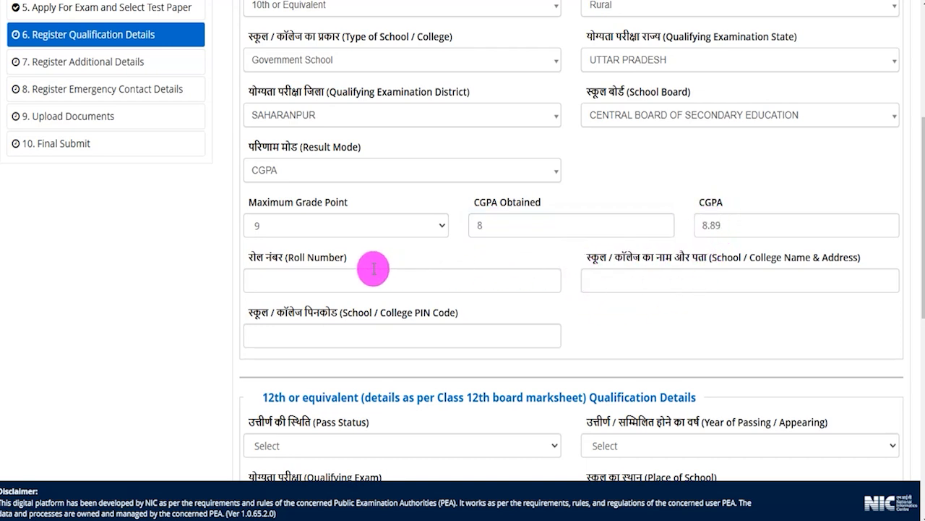
Point out the remaining 10th fields by highlighting the labels for roll number, school name and address, and PIN code
drag(258, 259, 321, 258)
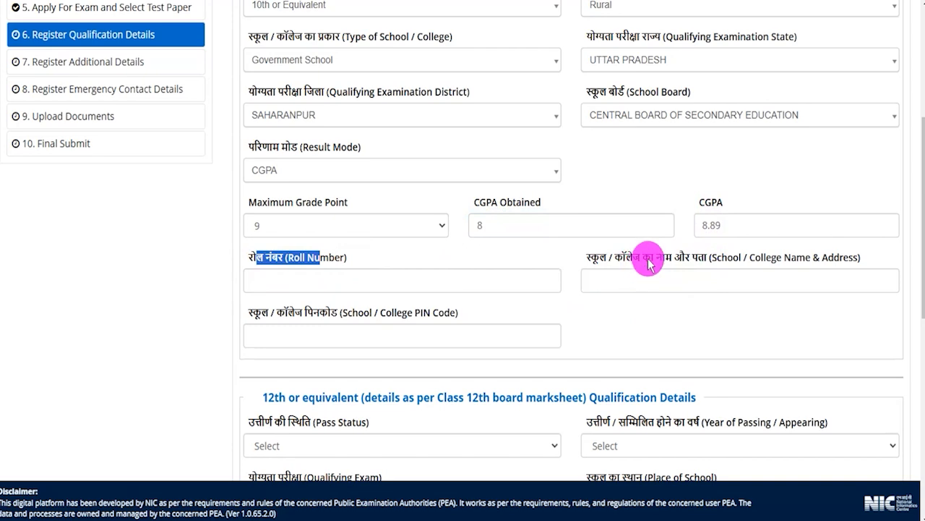
drag(624, 265, 667, 268)
drag(313, 313, 366, 340)
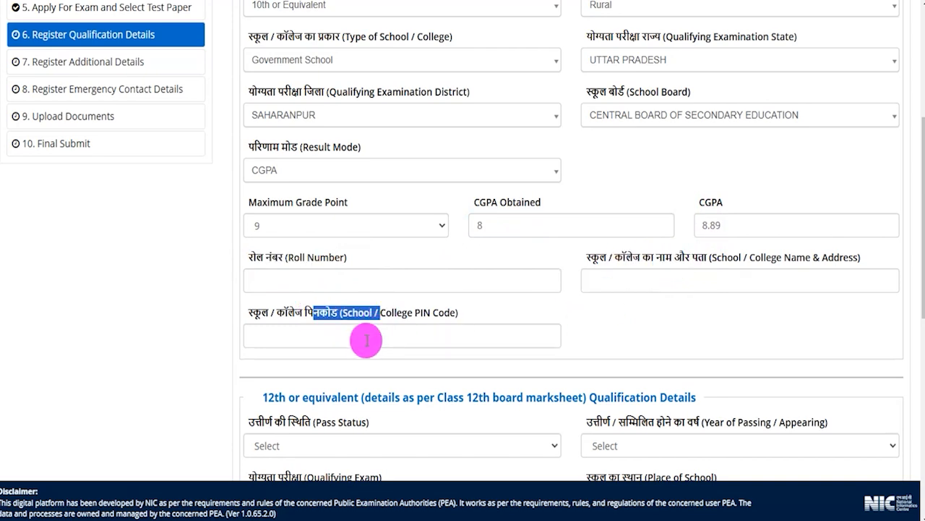
In the 12th or equivalent qualification details, set the pass status to Appearing and the year of appearing to 2025
scroll(367, 340, down, 5)
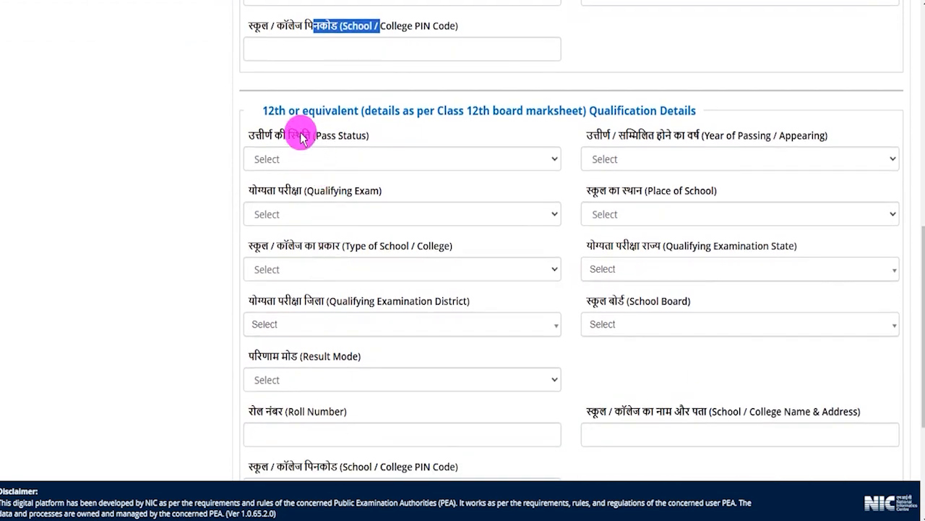
drag(265, 110, 436, 107)
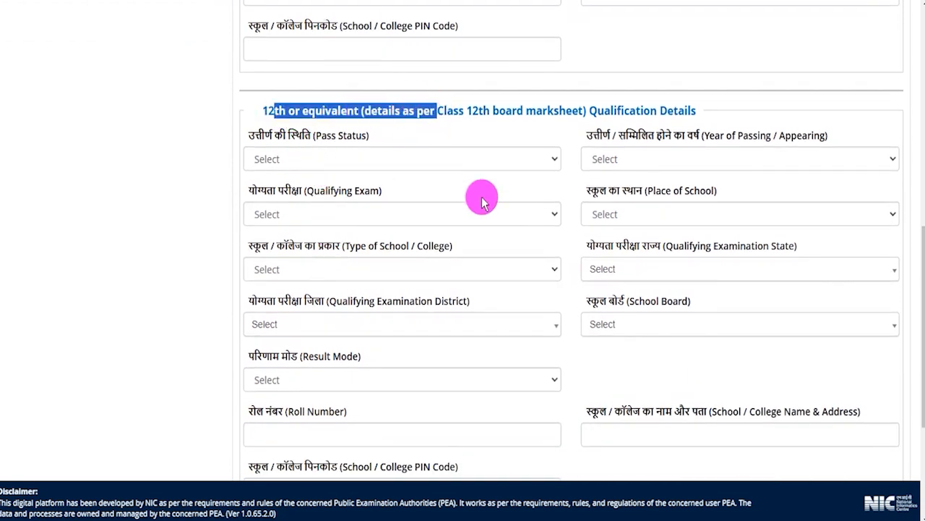
scroll(554, 188, down, 1)
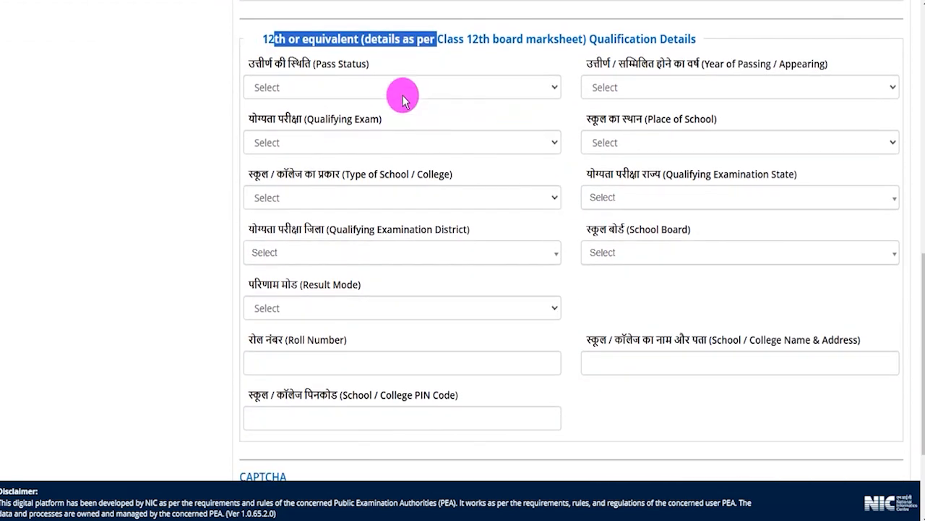
click(347, 88)
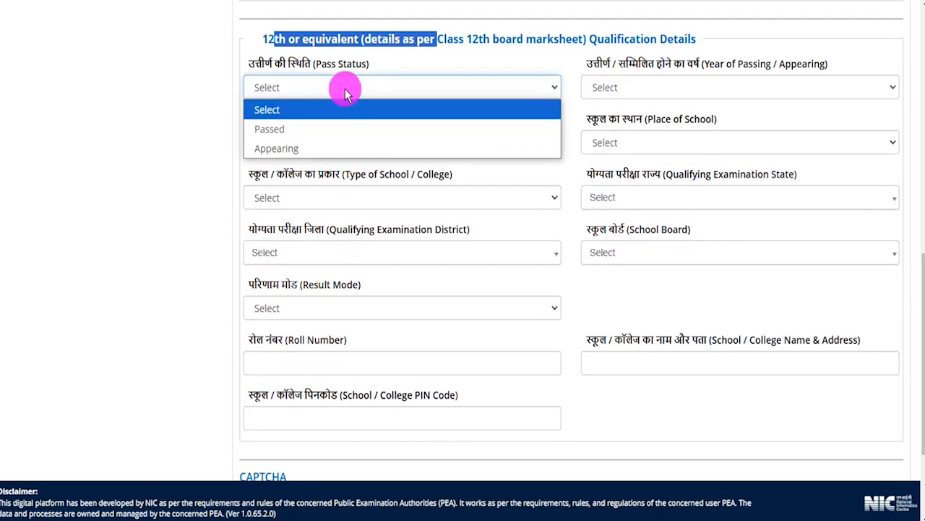
click(277, 148)
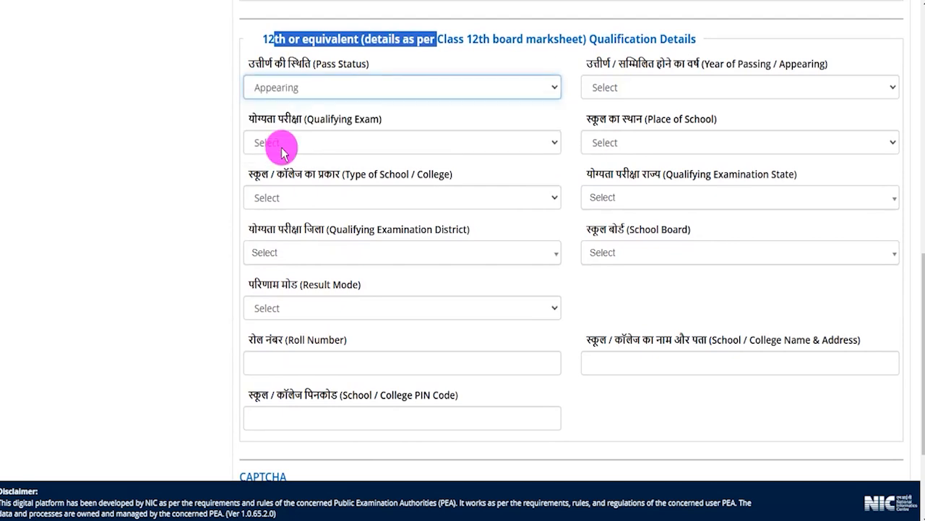
click(635, 88)
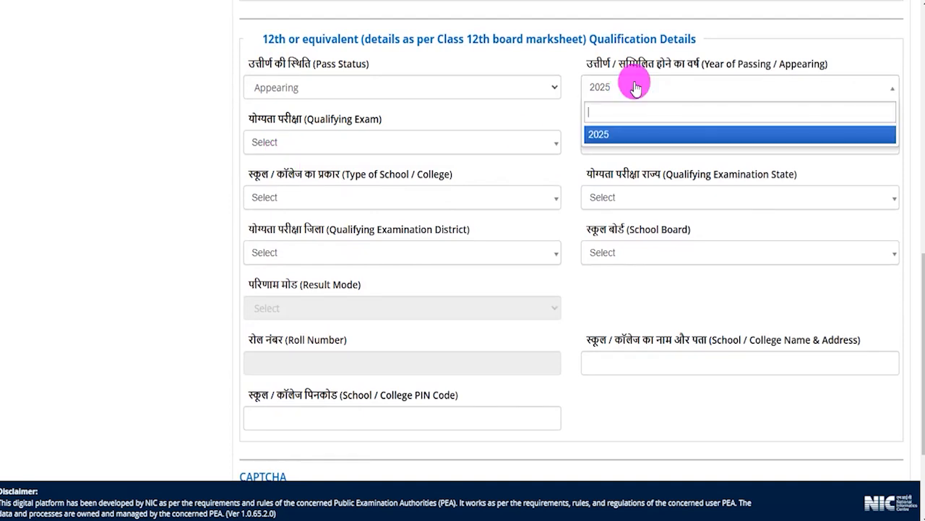
click(605, 135)
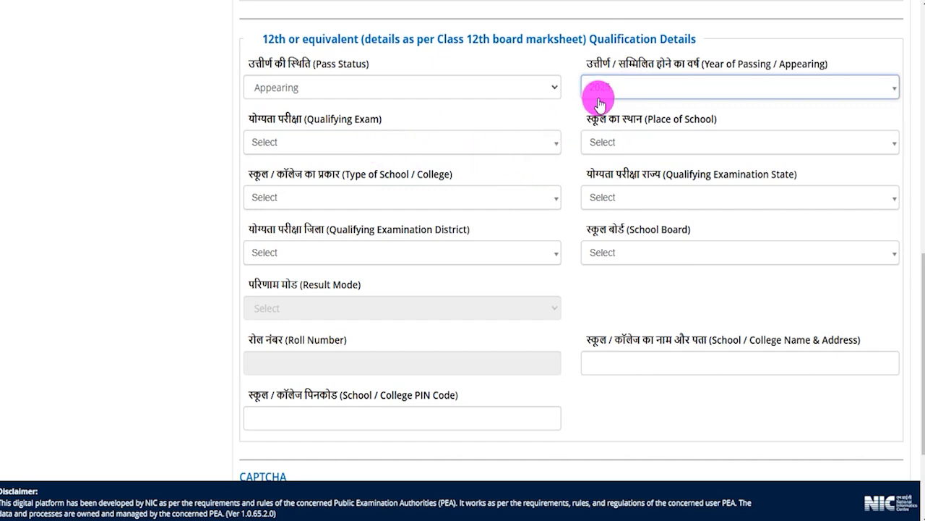
In the 12th qualification details, set the qualifying exam to Class 12th or equivalent and the place of school to Rural
click(316, 147)
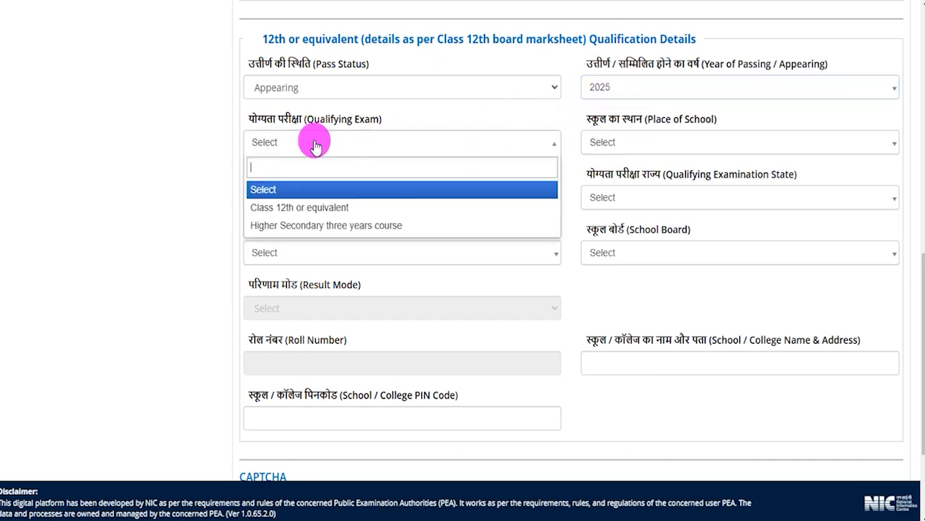
click(310, 208)
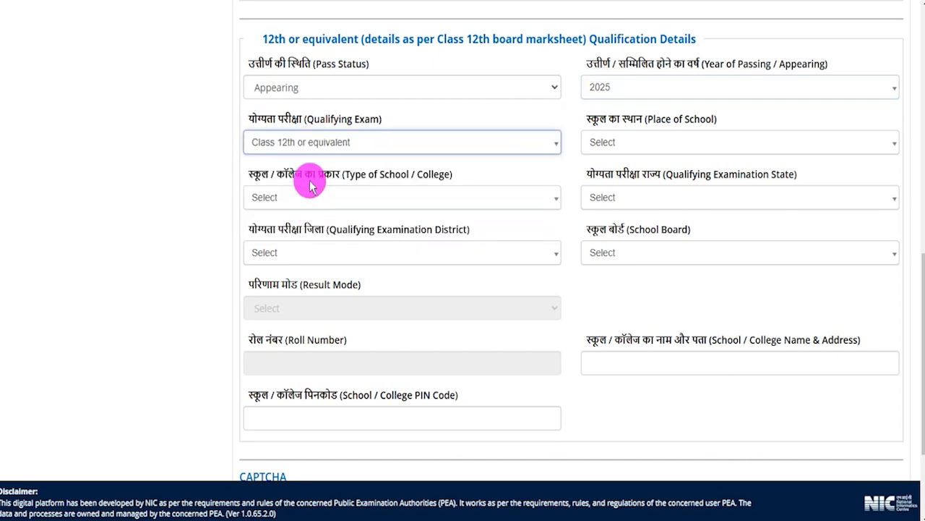
click(313, 145)
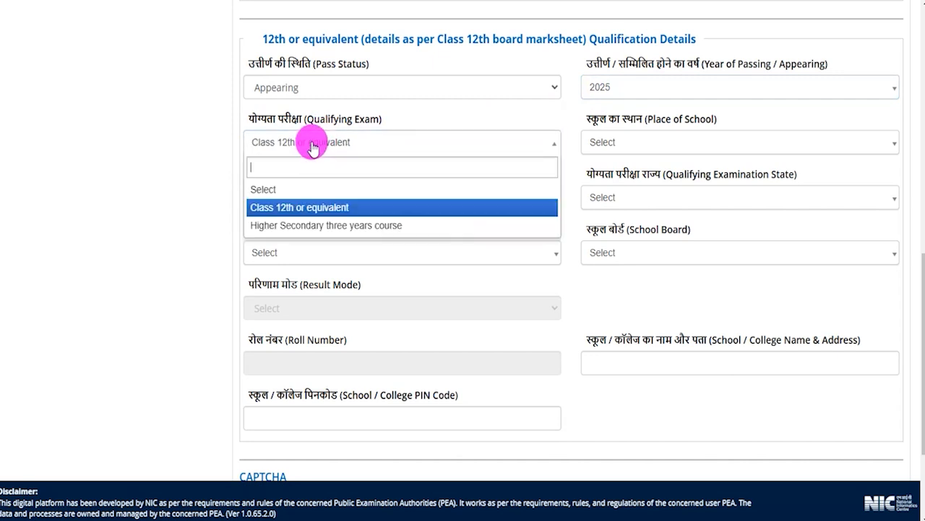
click(311, 208)
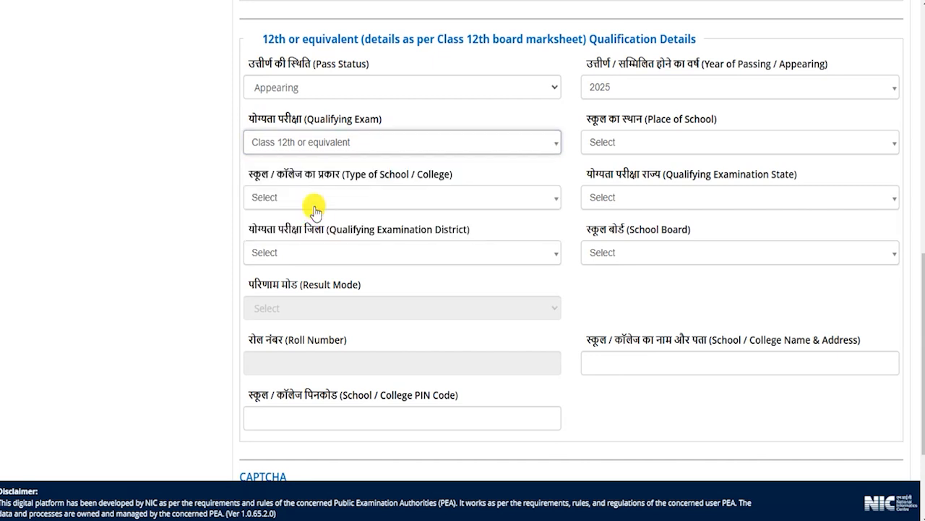
click(623, 149)
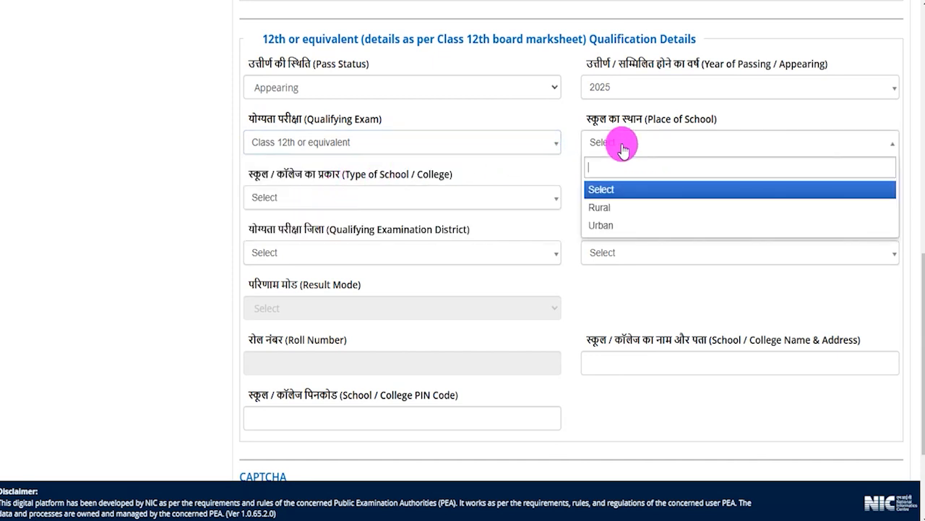
click(604, 208)
Set the 12th type of school to Government School and the qualifying examination state to UTTAR PRADESH
click(335, 203)
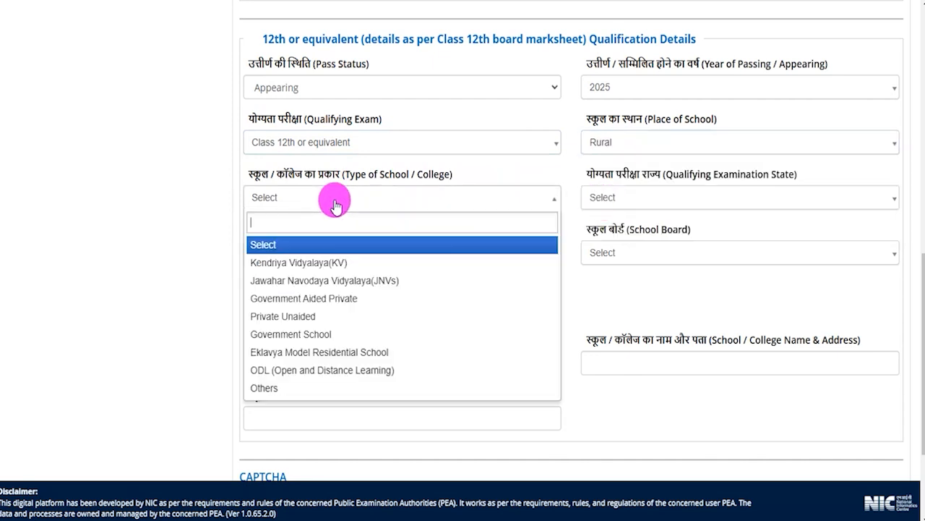
click(299, 336)
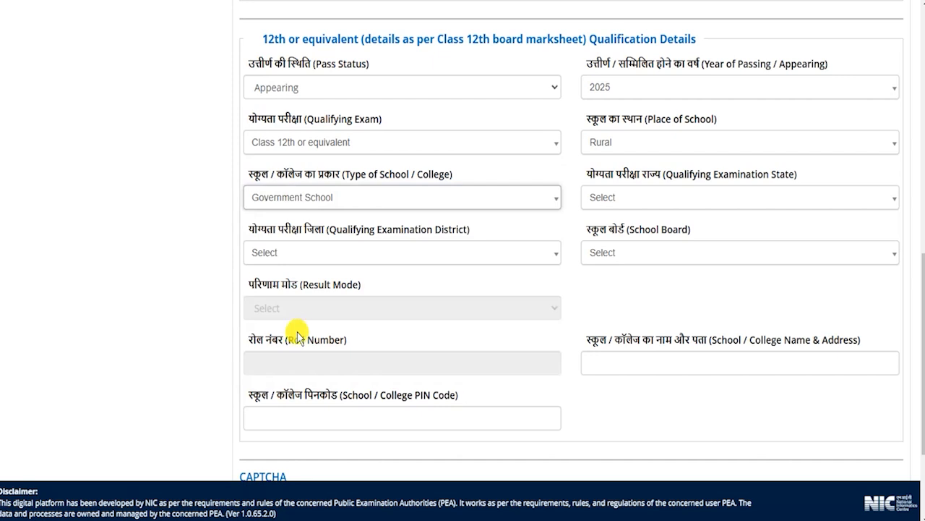
click(639, 203)
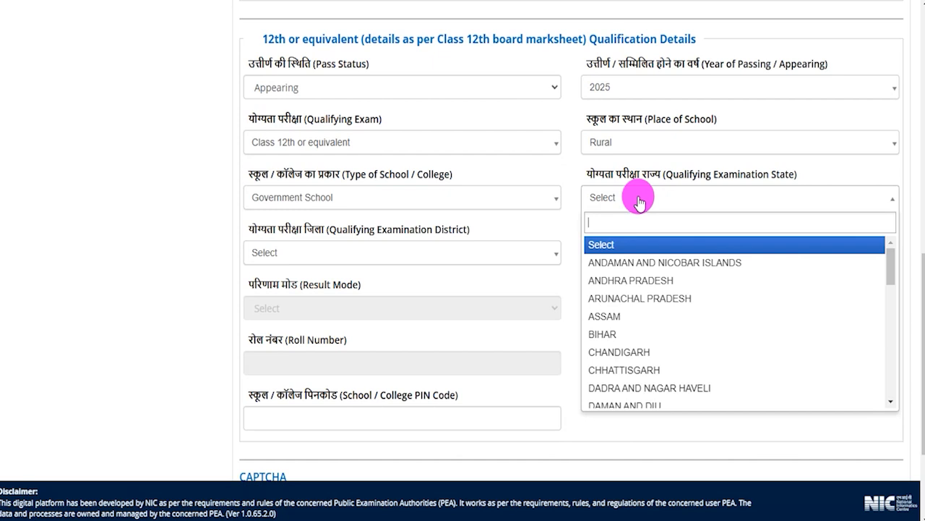
text(utta)
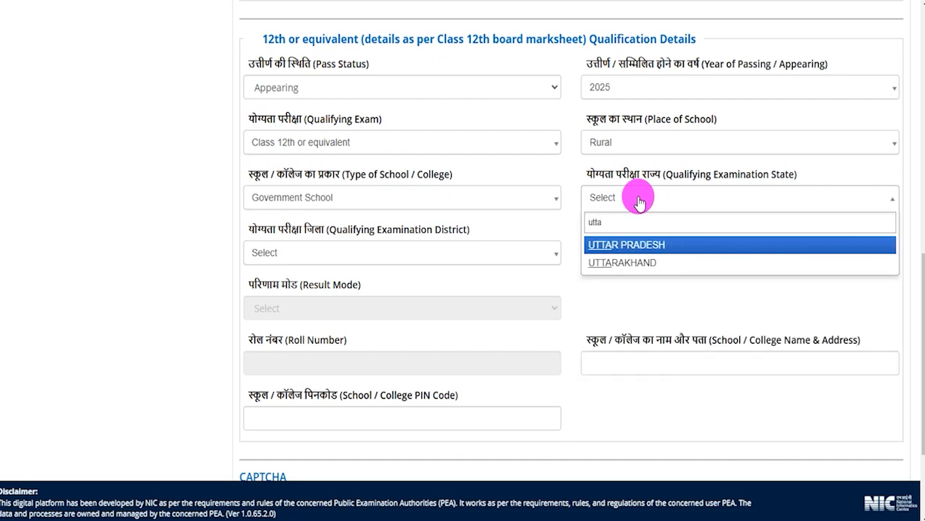
click(622, 245)
Choose SAHARANPUR as the 12th examination district and CENTRAL BOARD OF SECONDARY EDUCATION as the school board
click(289, 257)
text(saha)
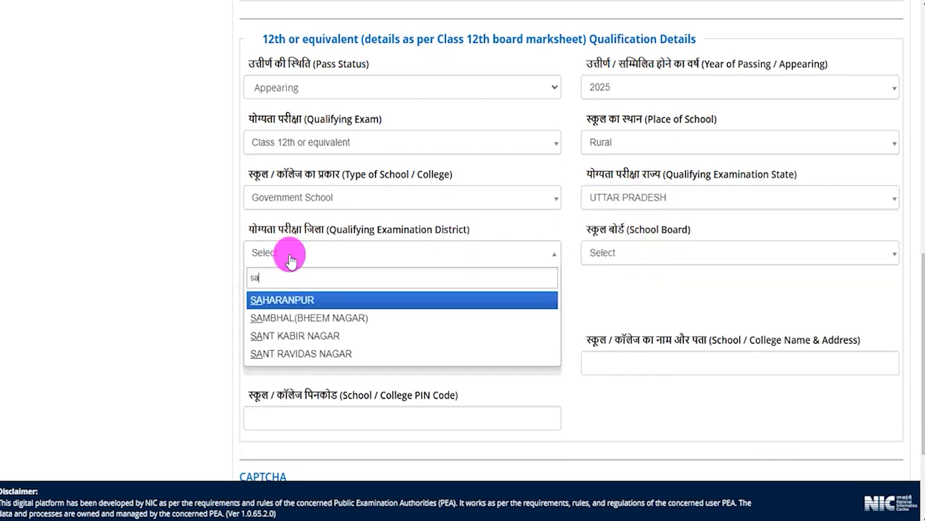
click(303, 298)
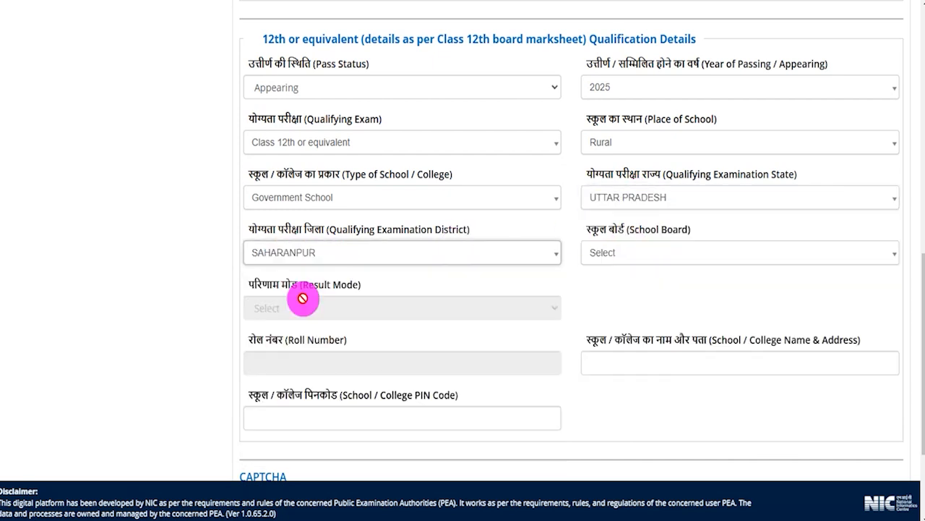
click(635, 257)
text(centra)
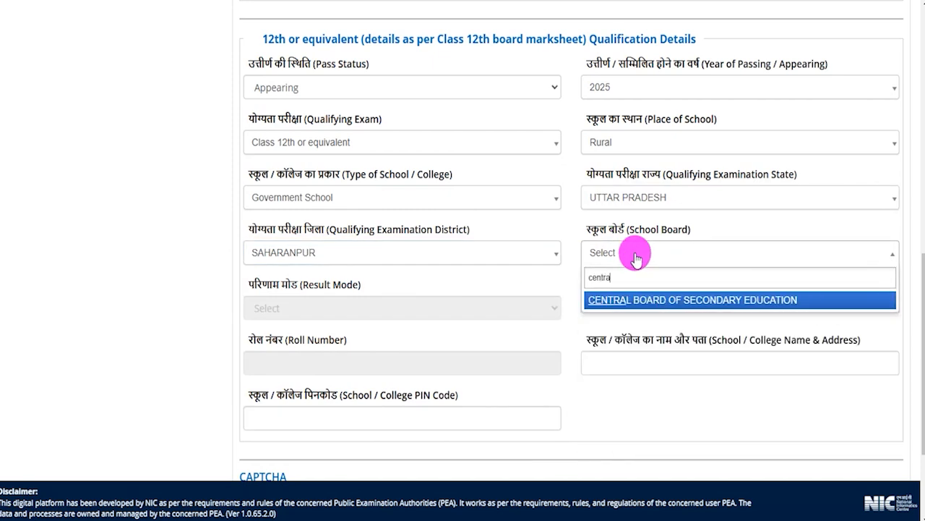
click(638, 300)
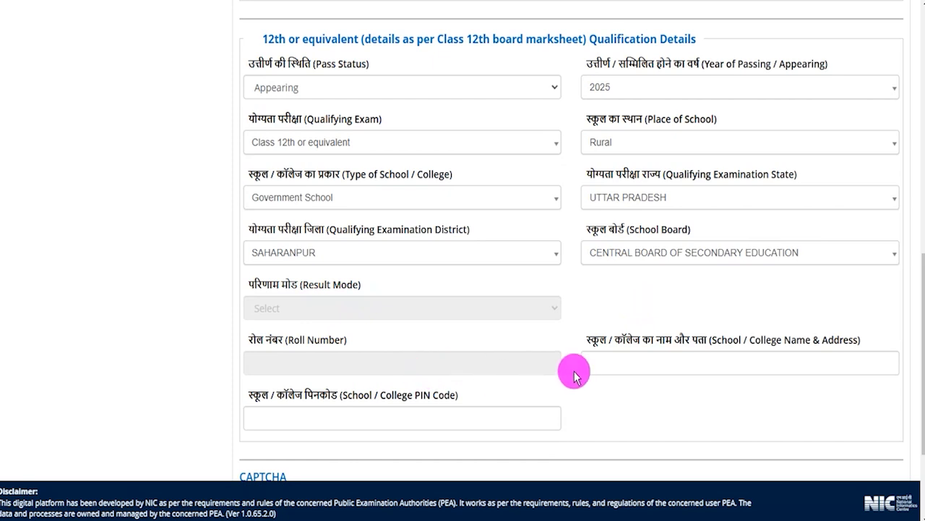
Point out the 12th school name and address and school PIN code fields by highlighting their labels
drag(628, 340, 688, 343)
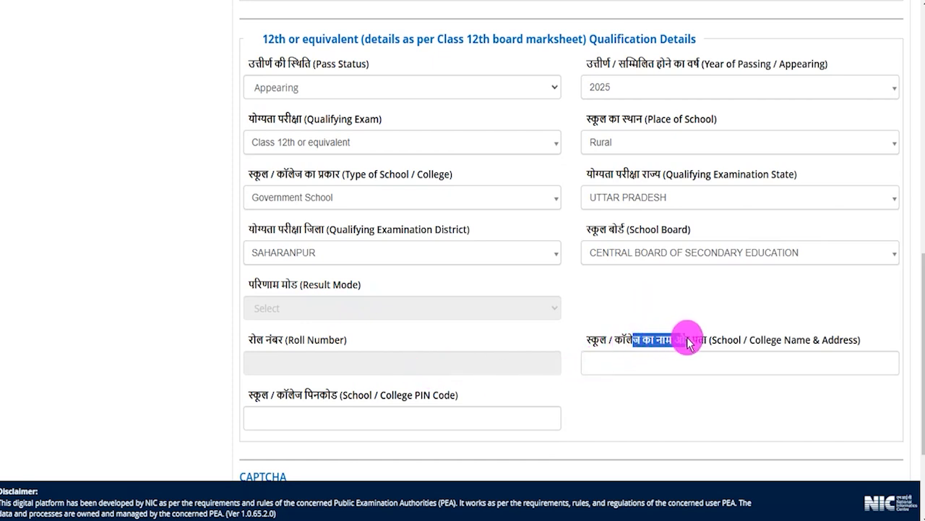
click(677, 360)
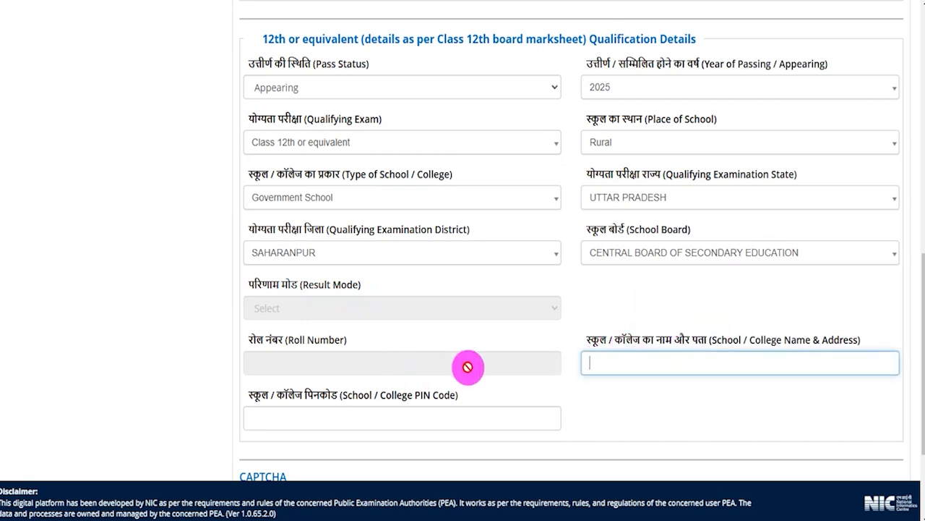
drag(260, 398, 359, 423)
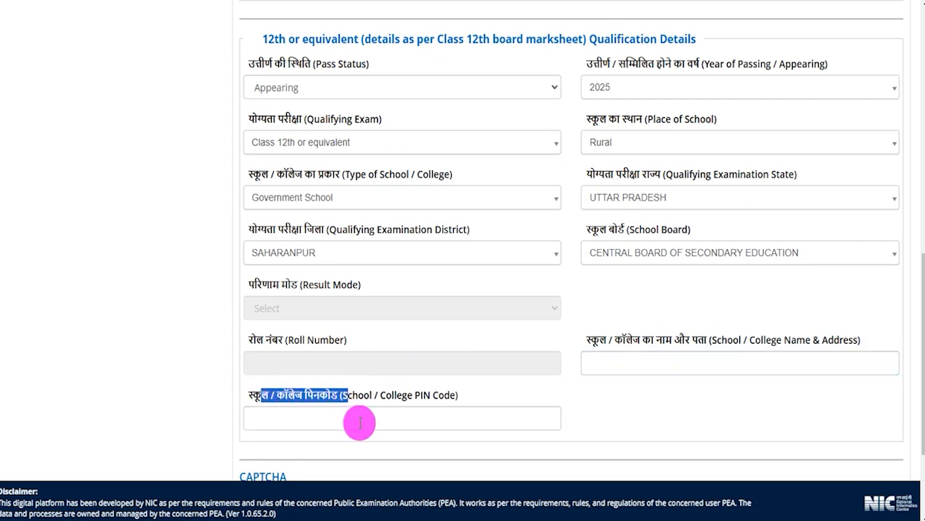
Change the 12th pass status to Passed and set the year of passing to 2022
scroll(362, 418, down, 1)
scroll(371, 371, up, 3)
click(323, 232)
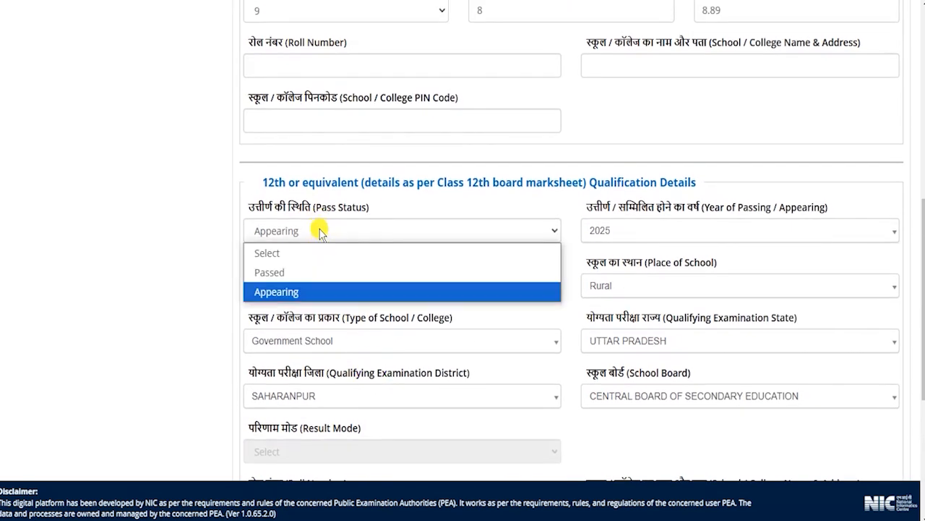
click(300, 273)
scroll(458, 258, down, 2)
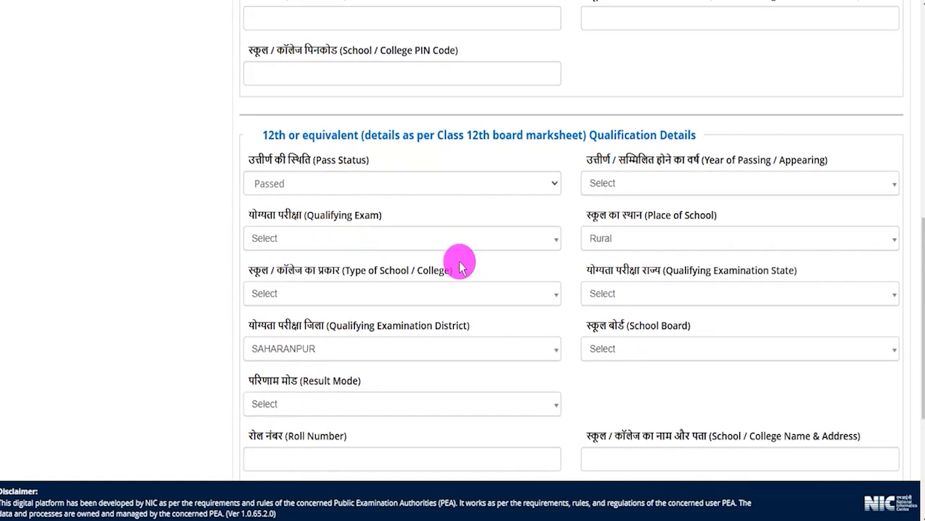
click(610, 88)
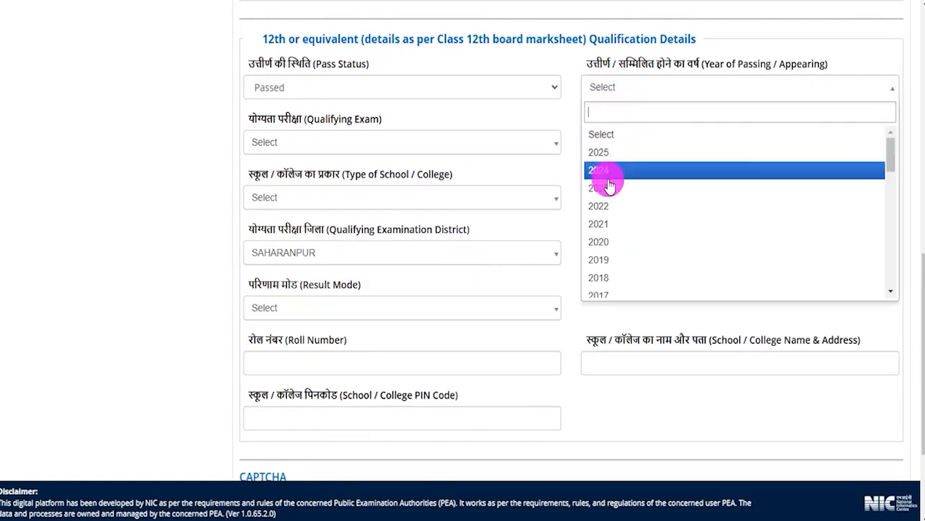
click(606, 211)
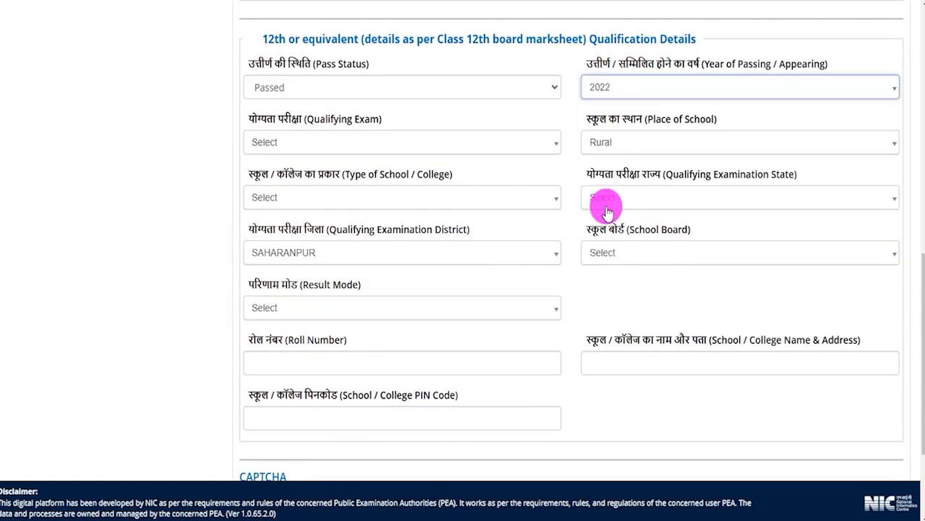
For the passed 12th qualification, set the qualifying exam to Class 12th or equivalent and the place of school to Rural
click(311, 144)
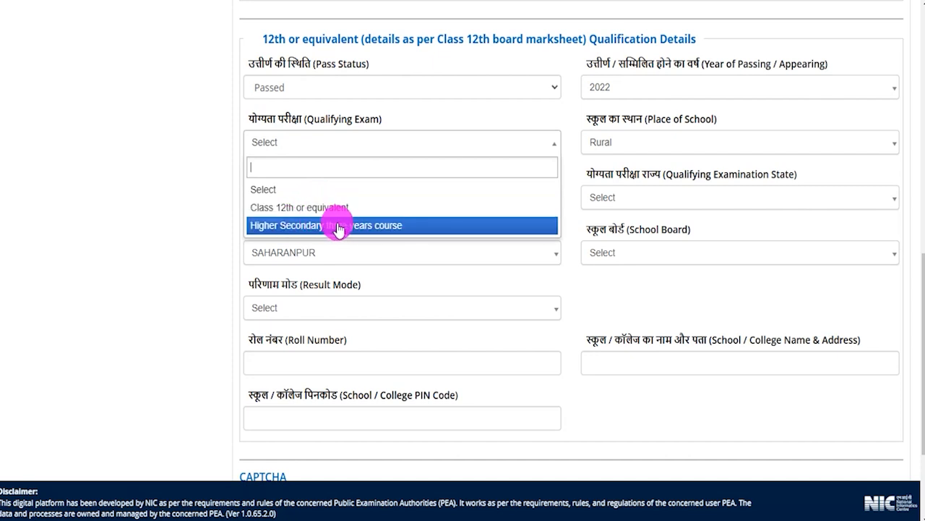
click(311, 208)
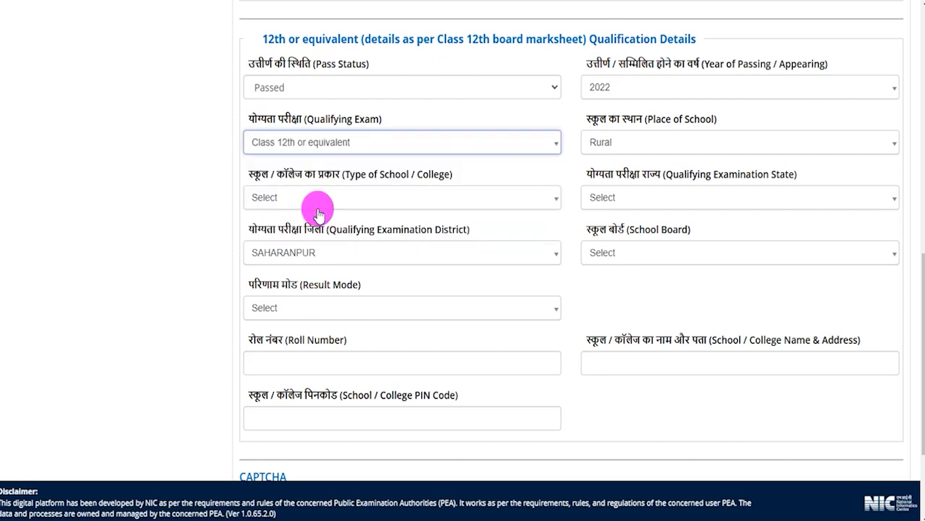
click(610, 145)
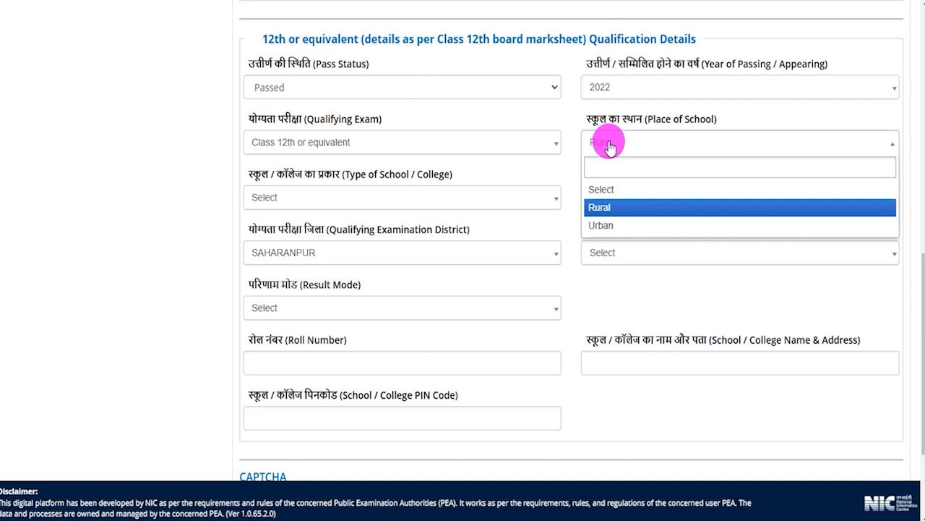
click(599, 209)
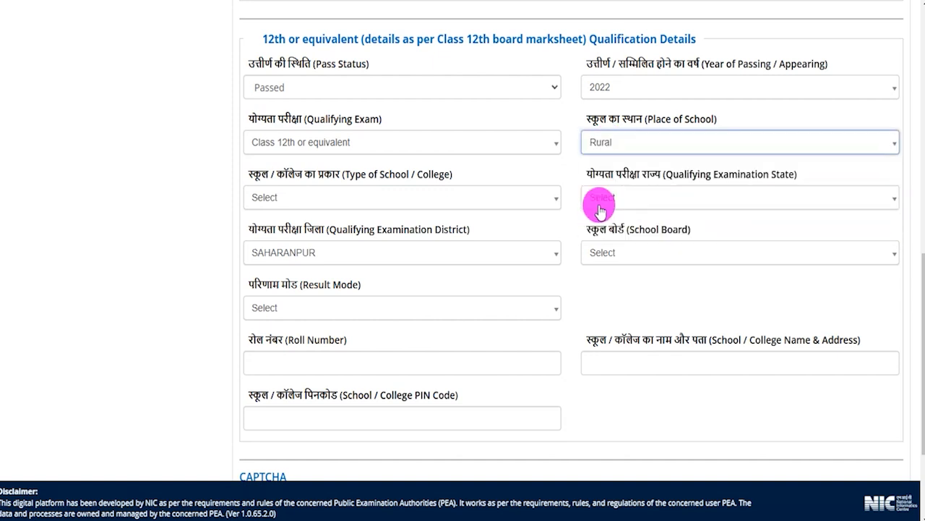
Select Government School as the 12th school type and UTTAR PRADESH as the qualifying examination state
click(301, 202)
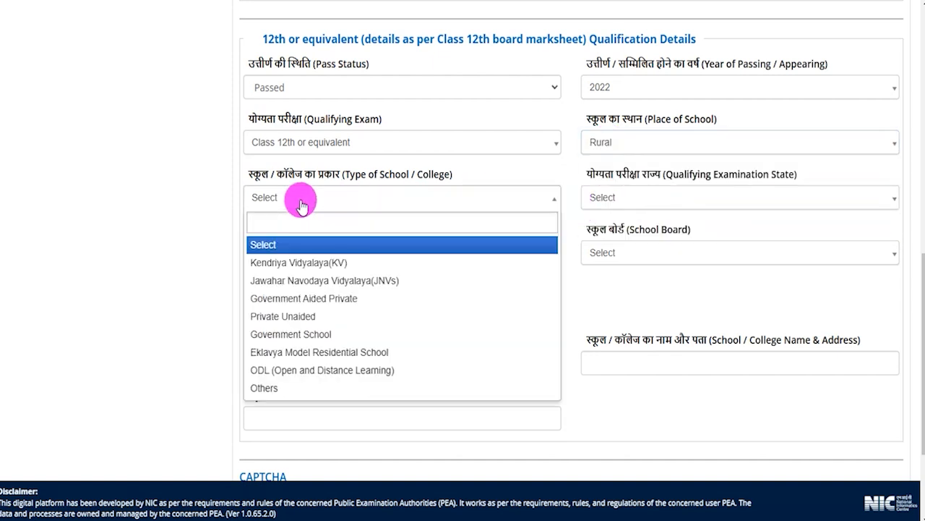
click(299, 332)
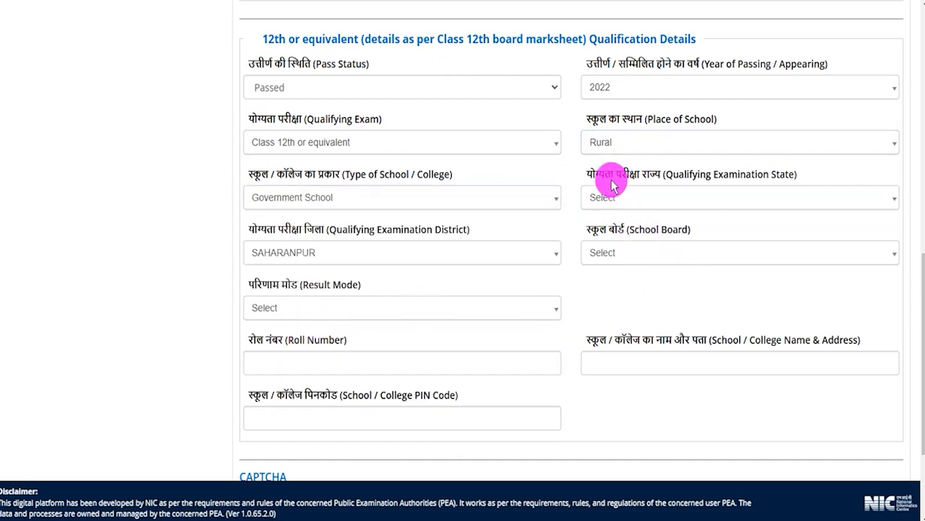
click(631, 198)
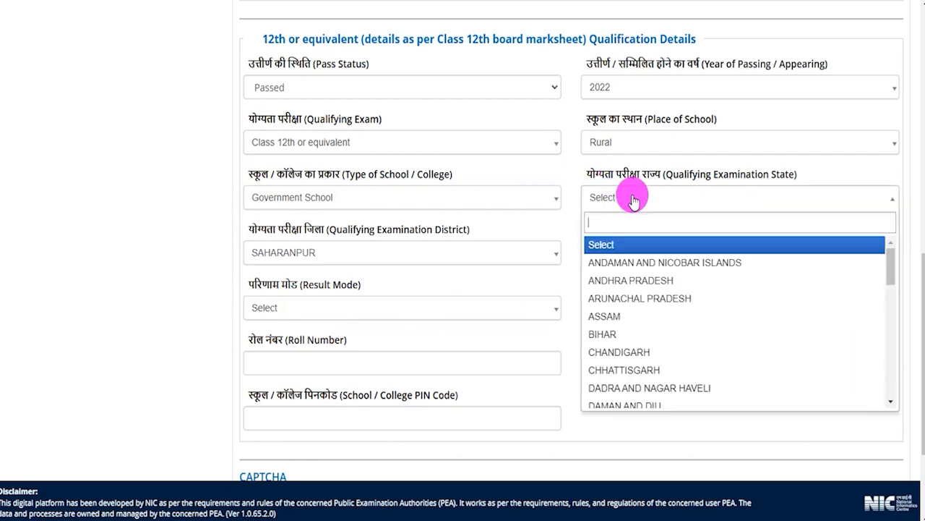
text(utt)
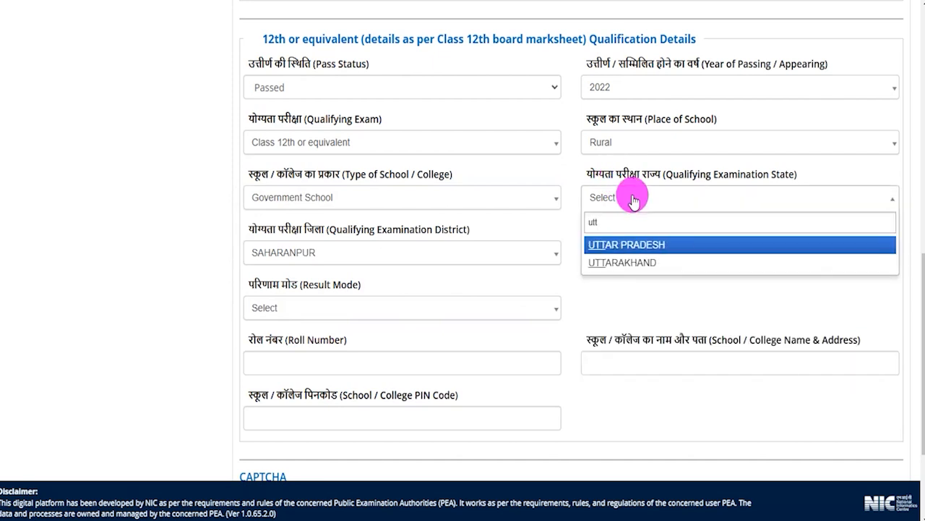
click(626, 246)
Set the 12th qualifying examination district to SAHARANPUR and the school board to CENTRAL BOARD OF SECONDARY EDUCATION
click(355, 257)
text(saha)
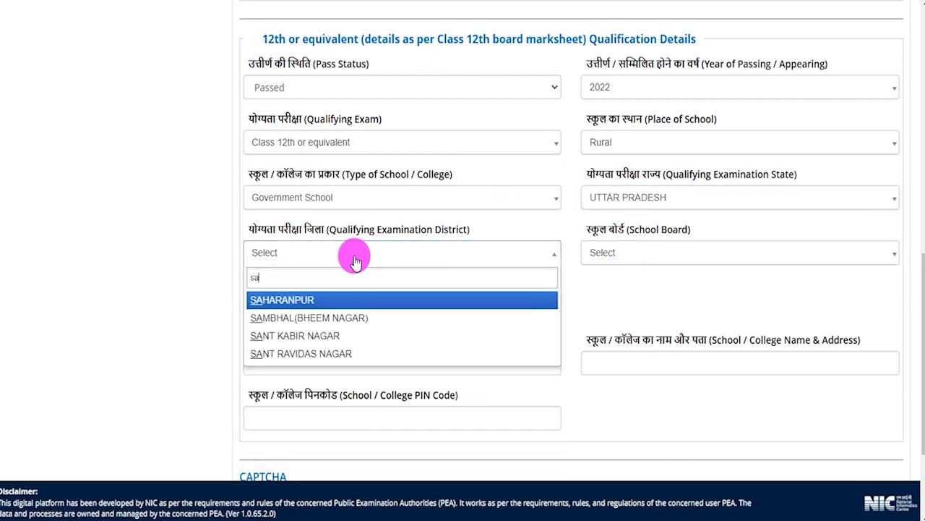
click(338, 298)
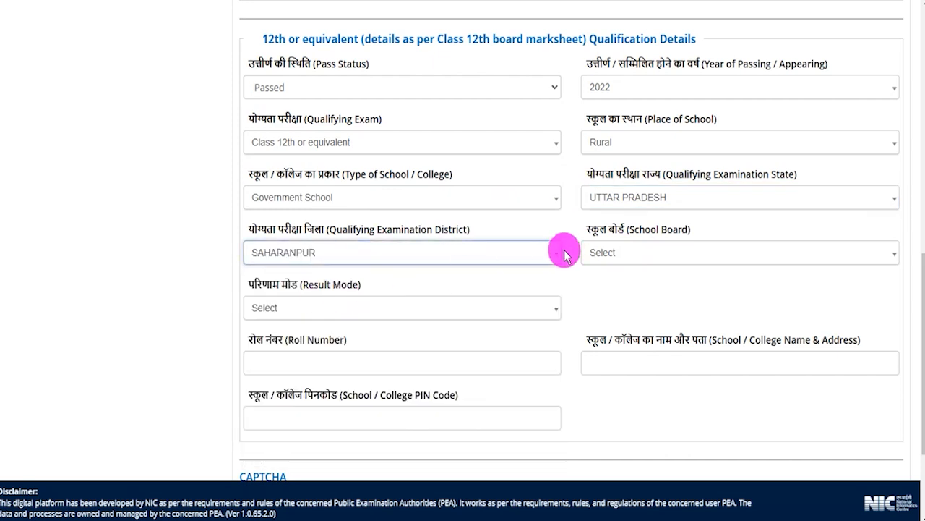
click(626, 252)
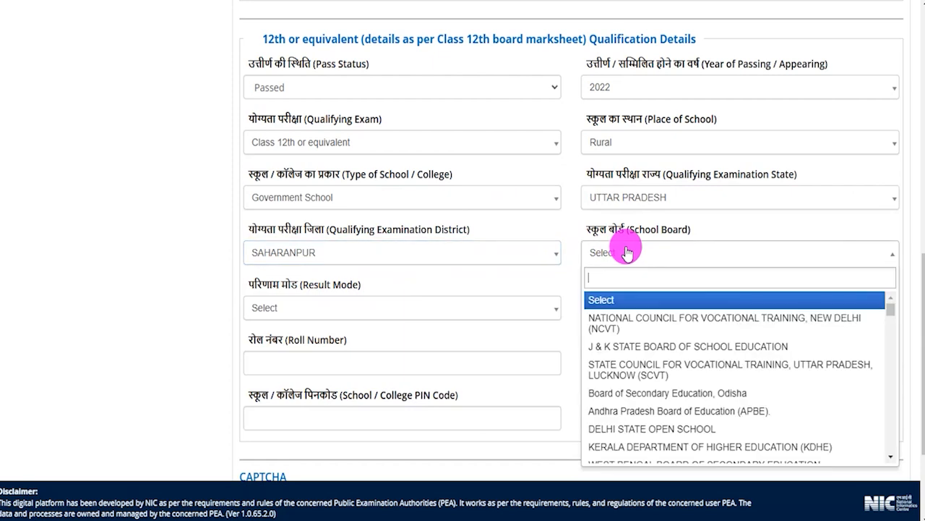
text(centra)
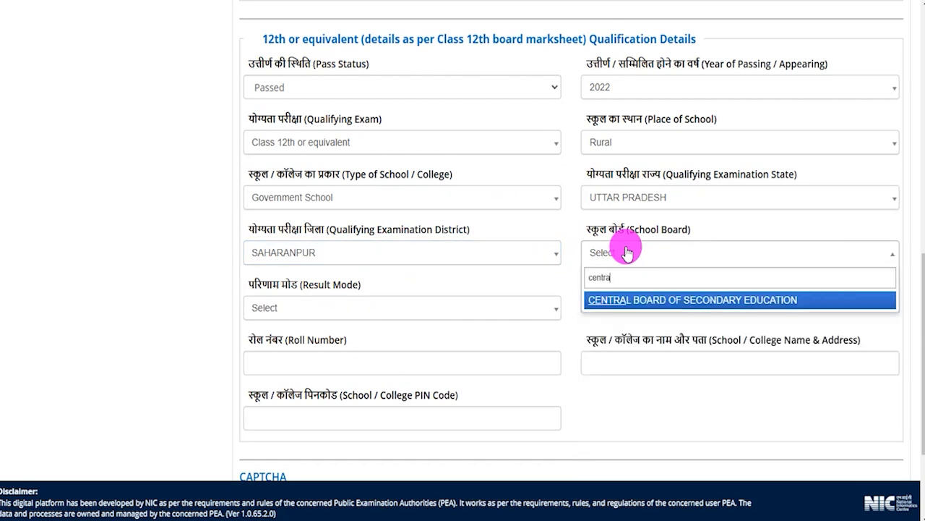
click(613, 298)
Set the 12th result mode to Percentage
click(337, 306)
click(340, 309)
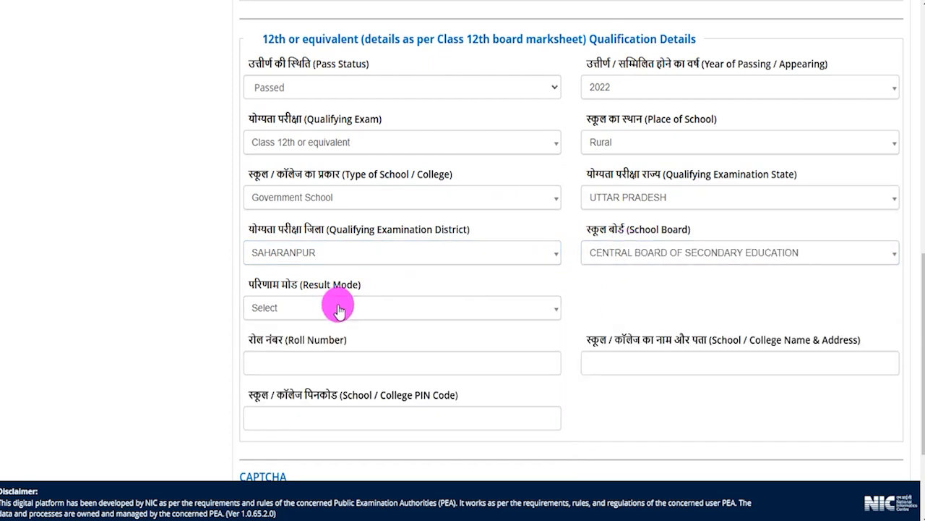
click(339, 310)
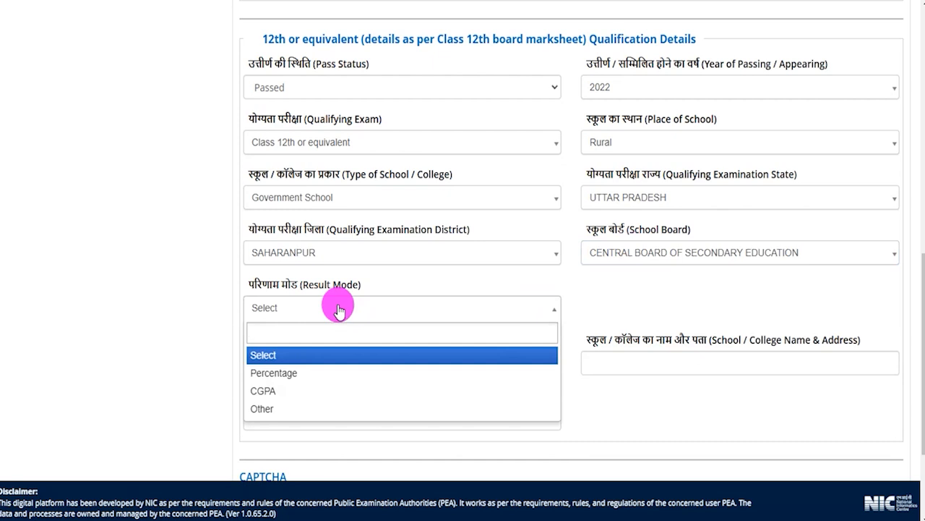
click(277, 372)
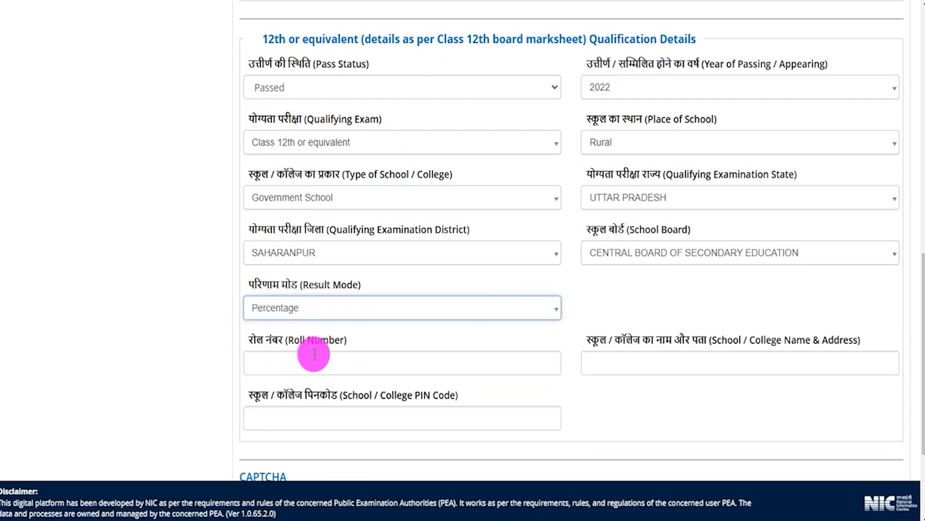
Enter 600 as the total marks and 450 as the obtained marks for the 12th result
scroll(329, 347, down, 2)
click(310, 218)
text(600)
key(Tab)
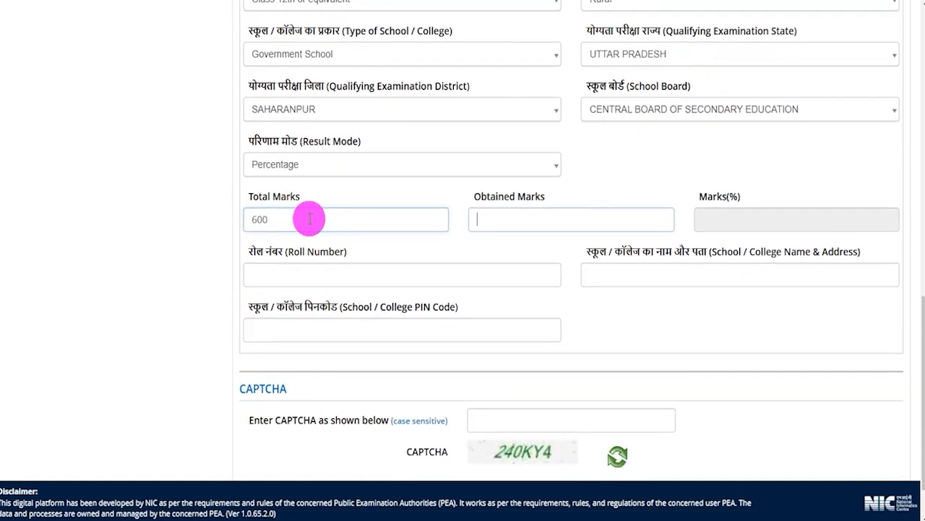
text(450)
key(Tab)
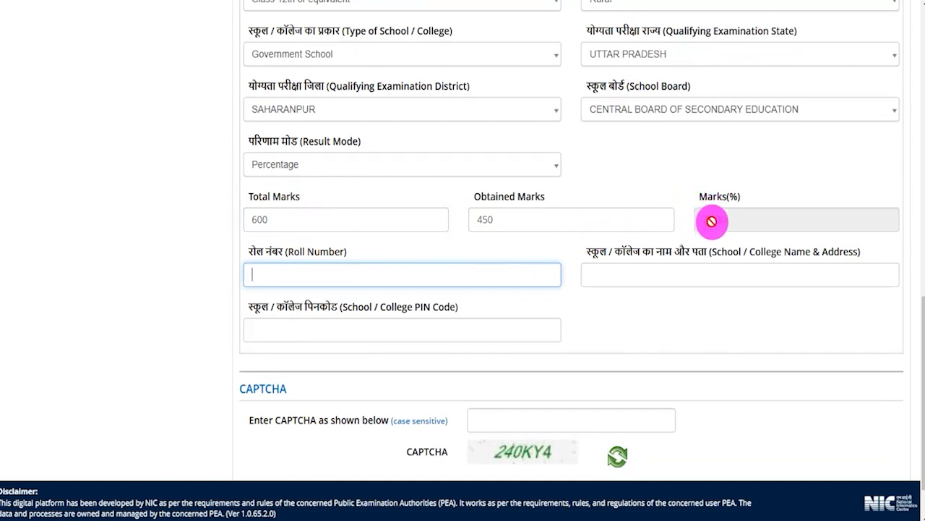
Switch the 12th result mode to CGPA, with a maximum grade point of 10 and a CGPA obtained of 9
click(319, 169)
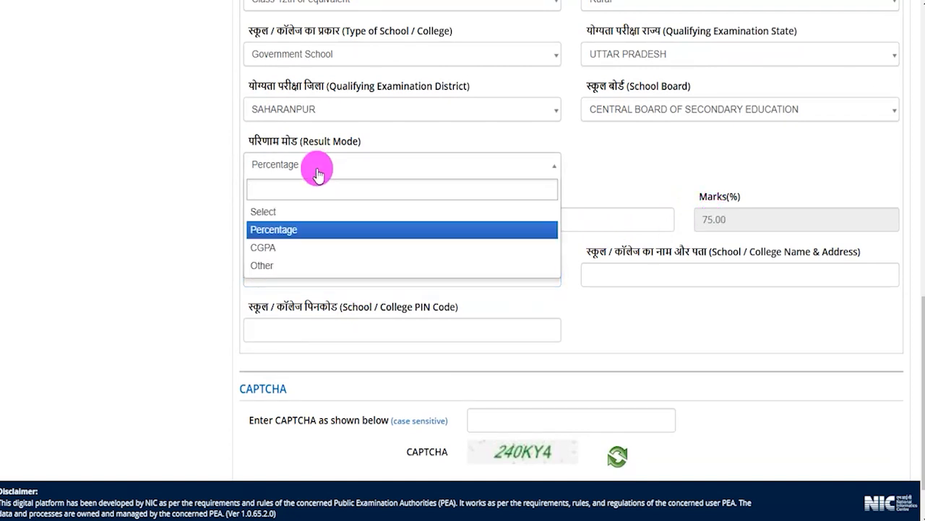
click(269, 247)
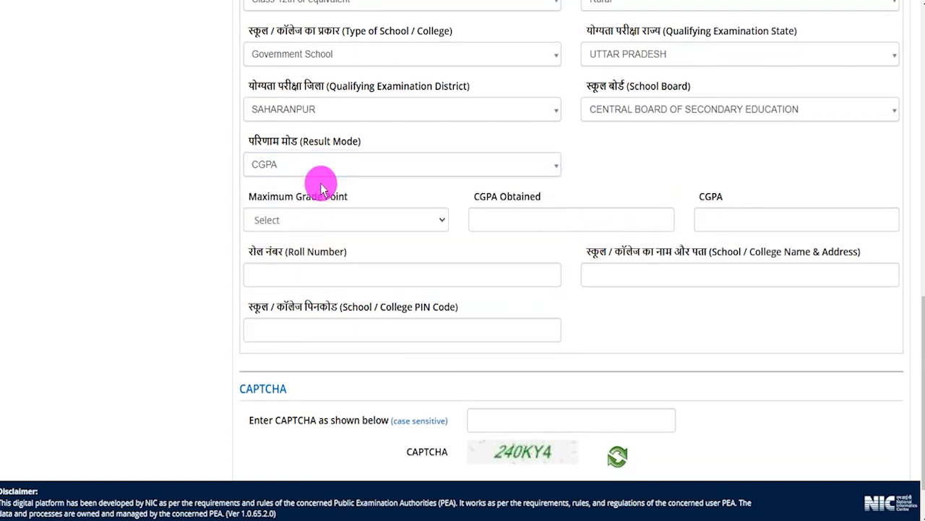
click(310, 219)
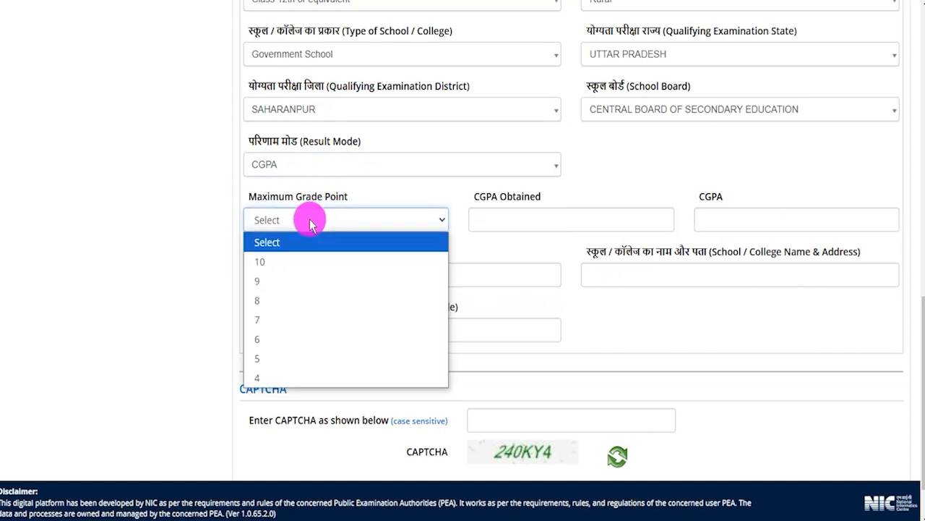
click(282, 262)
click(491, 220)
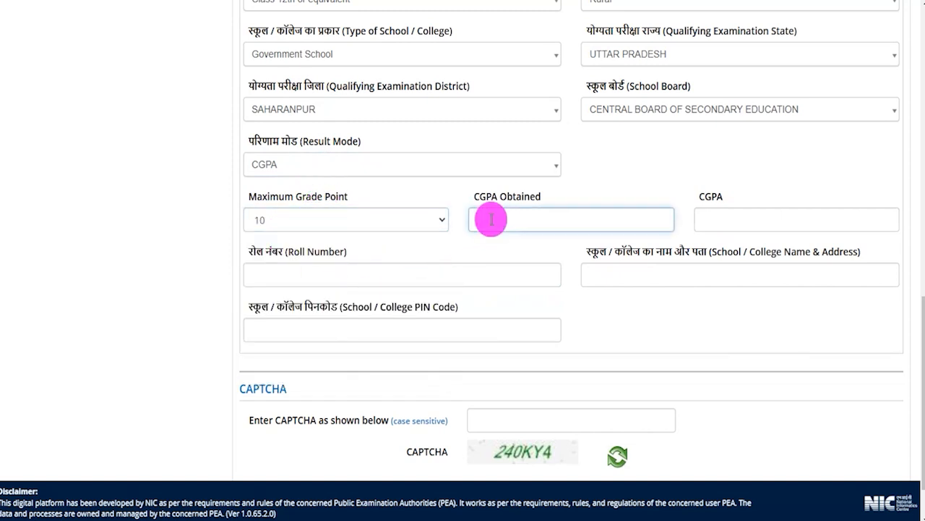
text(9)
click(499, 246)
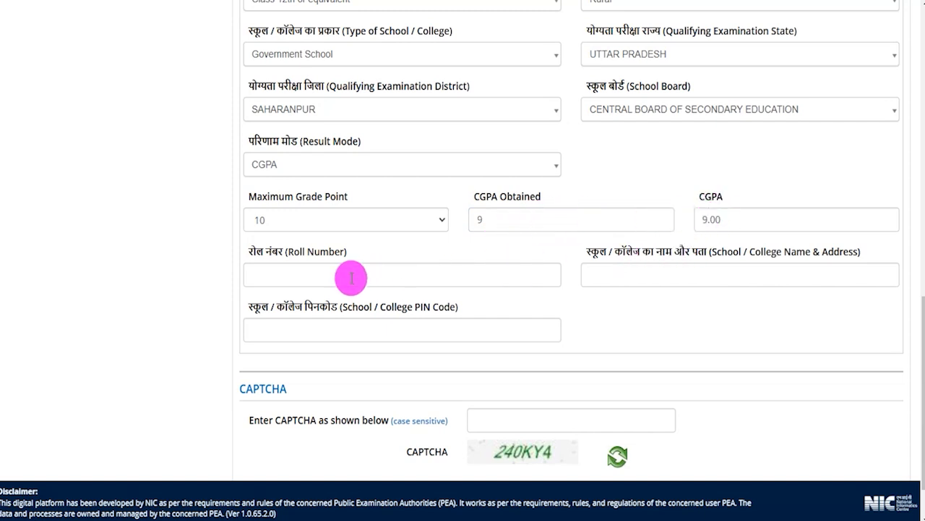
Review the 12th roll number, school name and address, and school PIN code fields that need filling in
drag(272, 253, 317, 251)
click(591, 252)
drag(591, 255, 698, 249)
drag(266, 310, 418, 312)
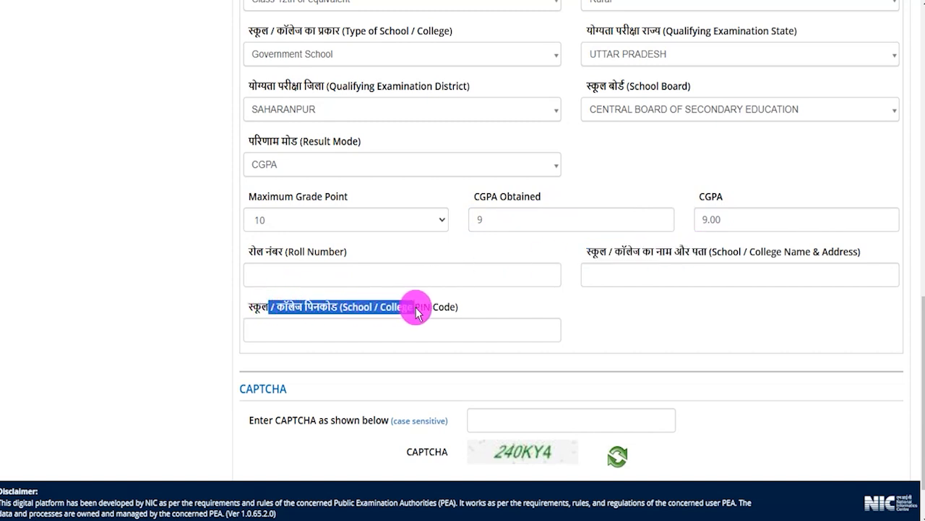
click(481, 200)
scroll(506, 210, down, 2)
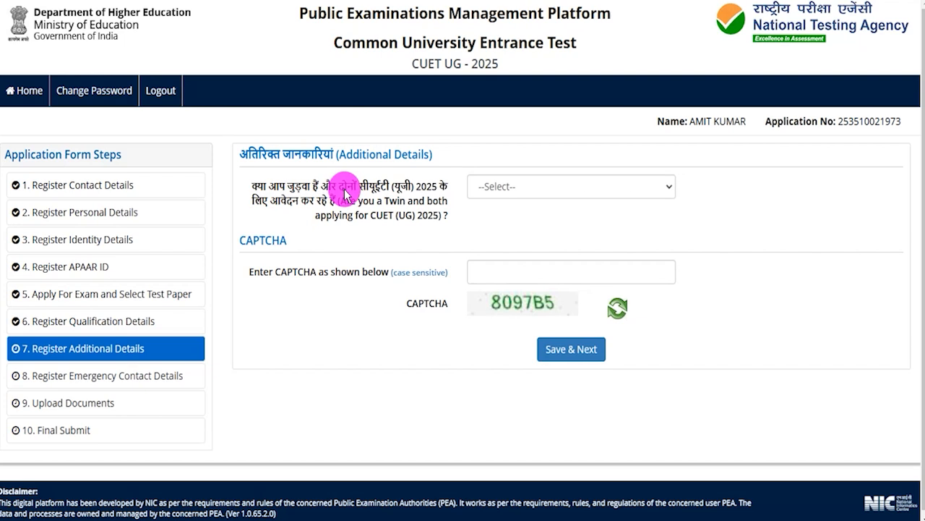
Answer Yes to the twin question and review the fields for the twin's Class 10th roll number and name
drag(279, 190, 432, 191)
click(504, 188)
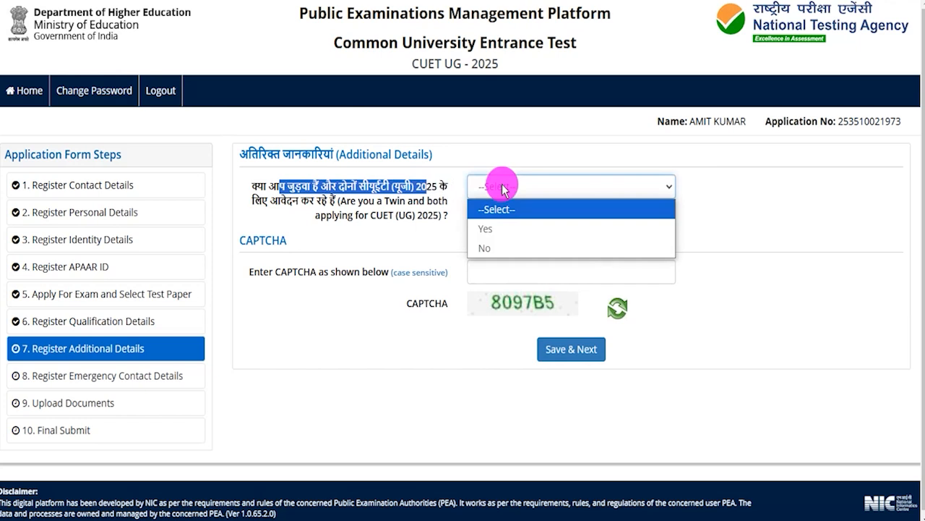
click(494, 228)
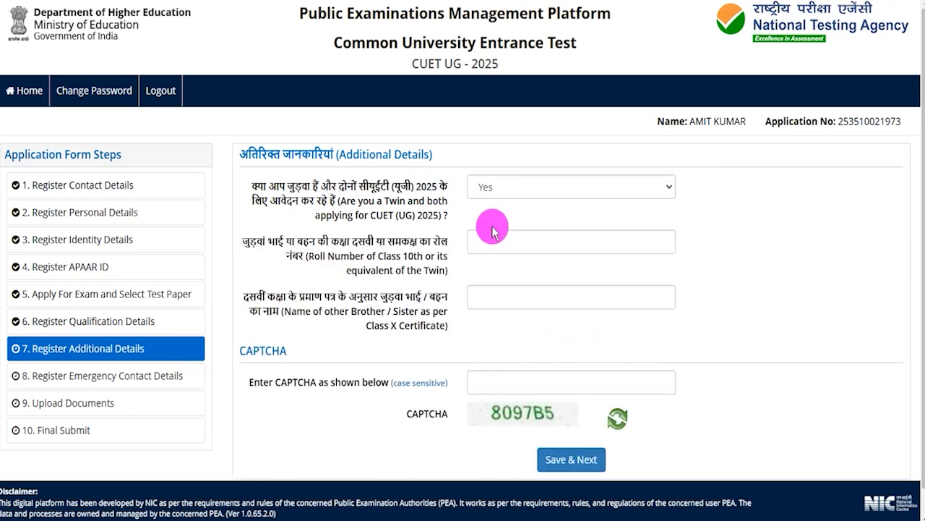
drag(266, 241, 417, 241)
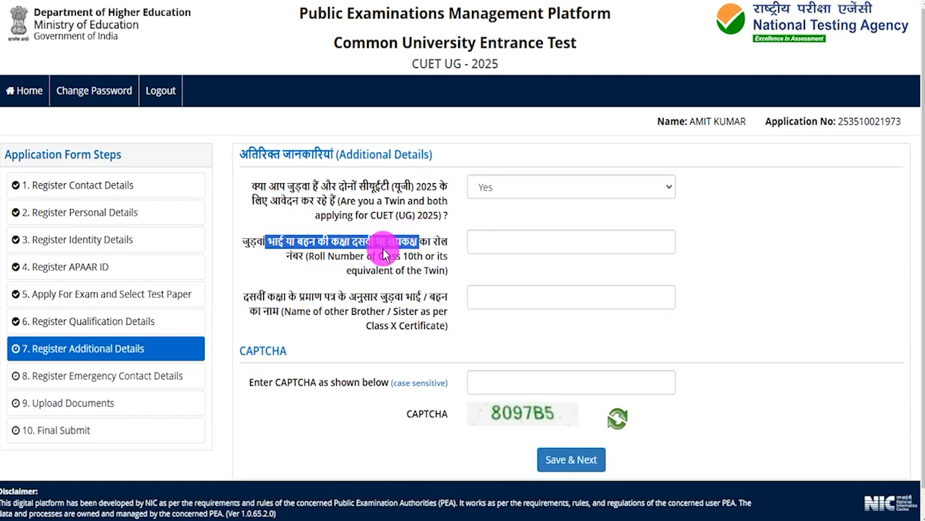
drag(266, 296, 366, 310)
Answer No to the question about a twin applying for CUET (UG) 2025, and save the additional details
click(493, 190)
click(494, 250)
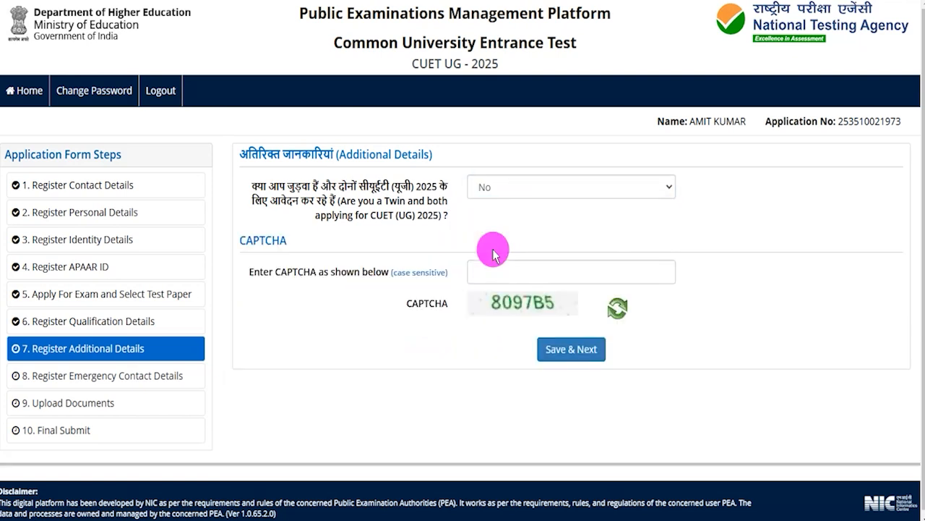
click(510, 273)
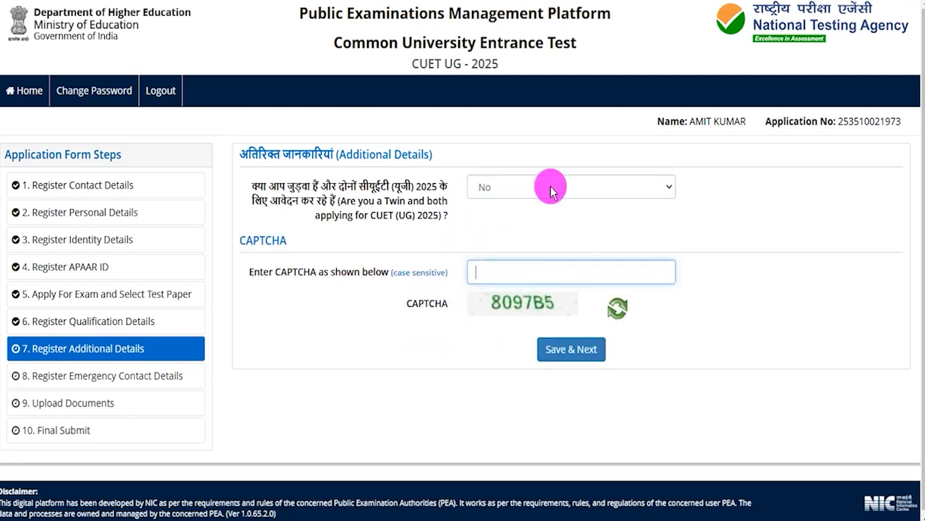
click(648, 434)
click(705, 413)
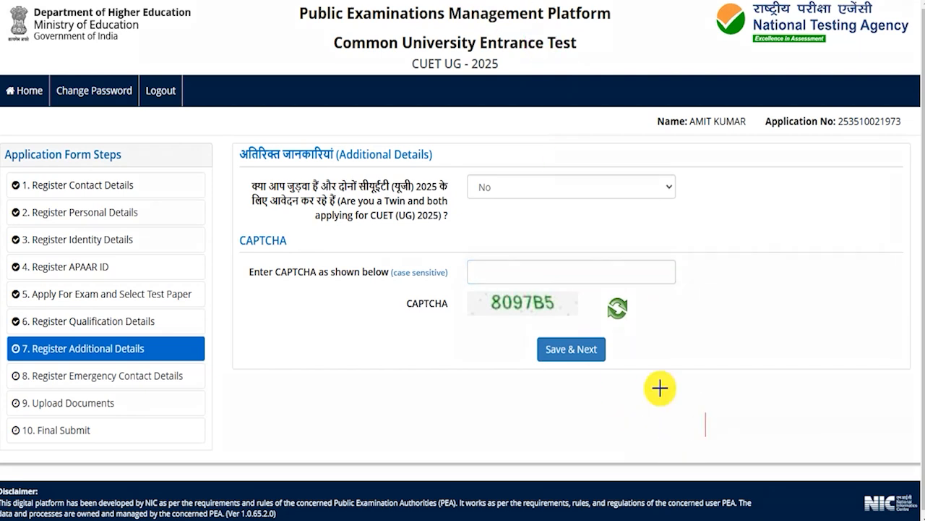
click(606, 353)
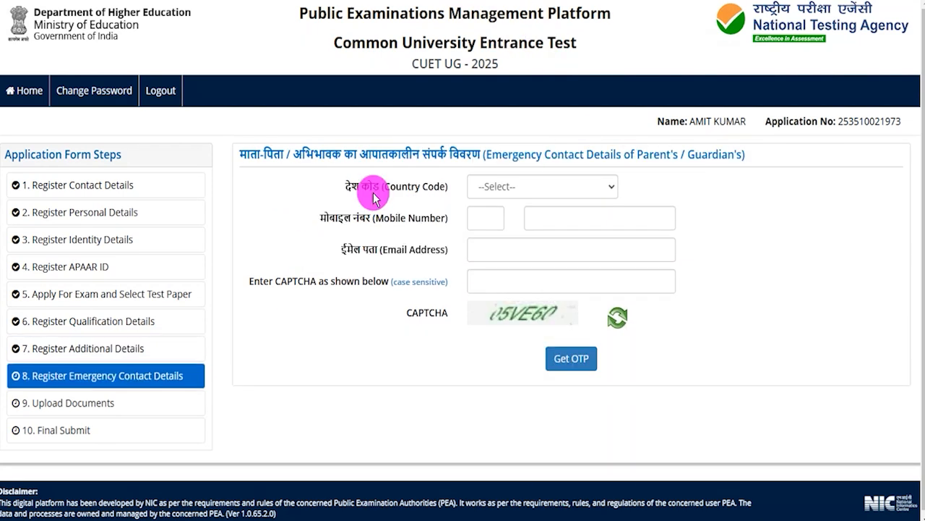
Set the parent's or guardian's emergency contact country code to India and go through the mobile number, email address and CAPTCHA fields
click(492, 190)
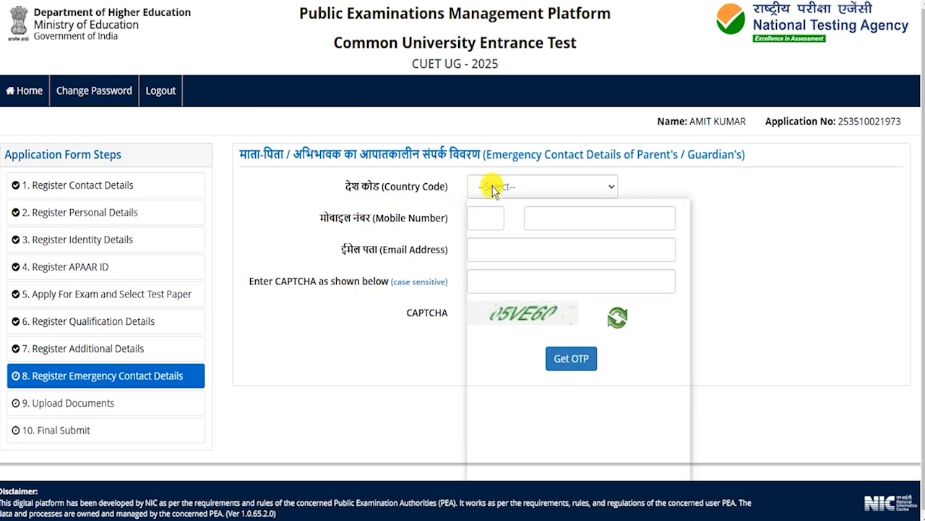
key(Down)
key(Return)
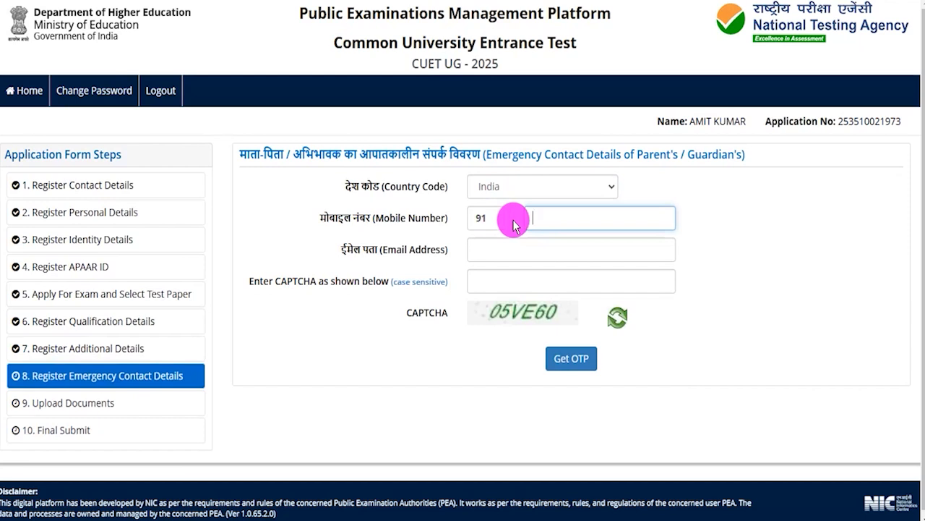
drag(354, 252, 403, 253)
click(518, 251)
click(287, 280)
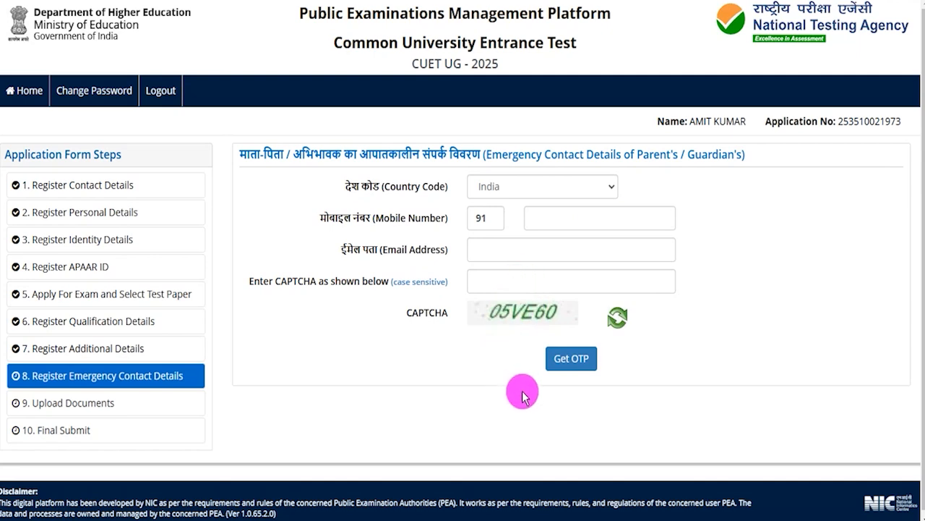
Request the one-time passwords for the emergency contact, and verify the mobile and email with the OTPs
click(575, 360)
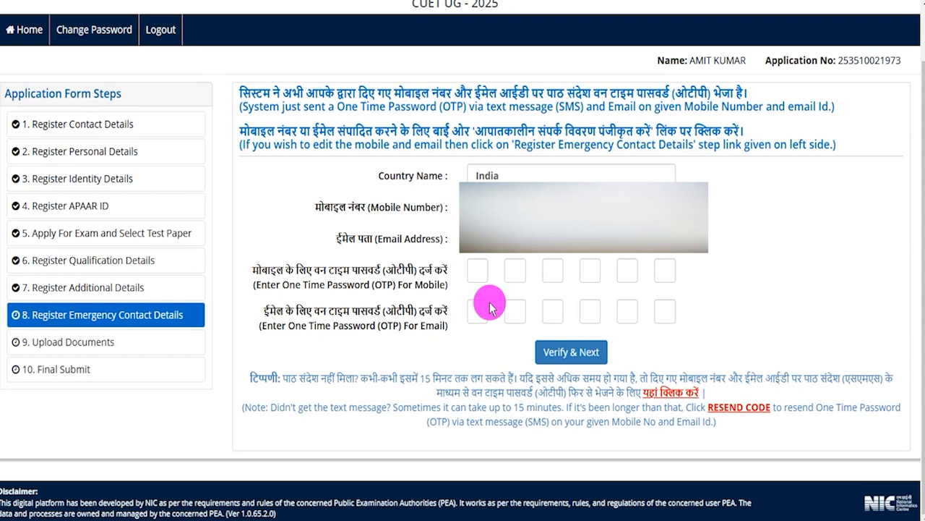
click(514, 269)
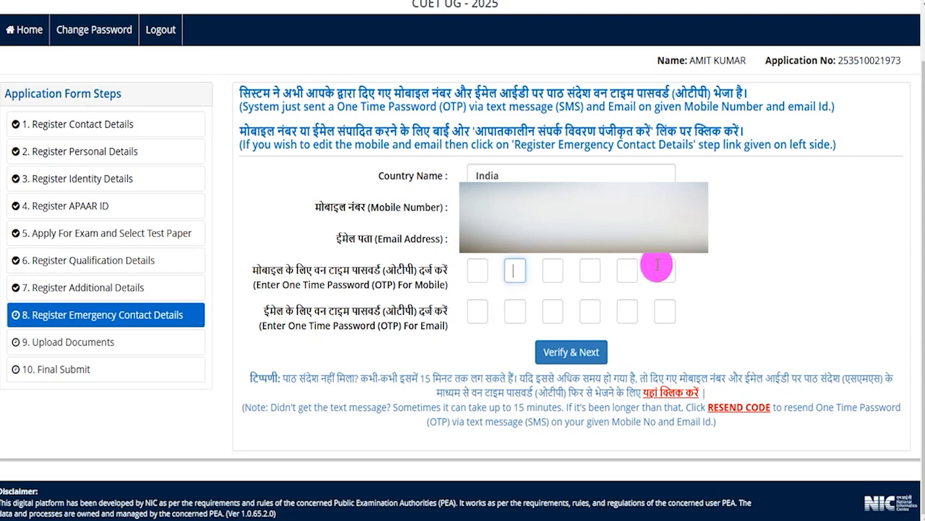
click(591, 359)
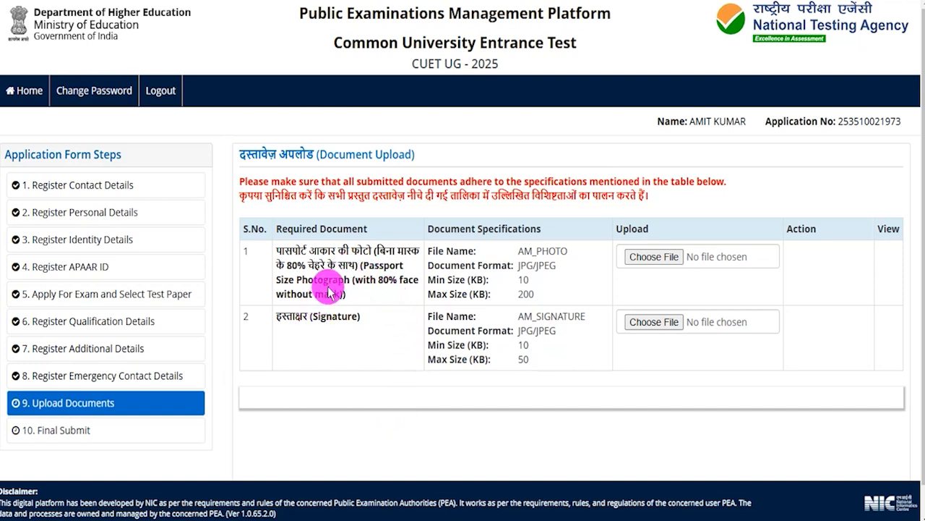
Examine the required file name, format, and minimum and maximum sizes for the passport photograph and the signature
drag(292, 250, 318, 251)
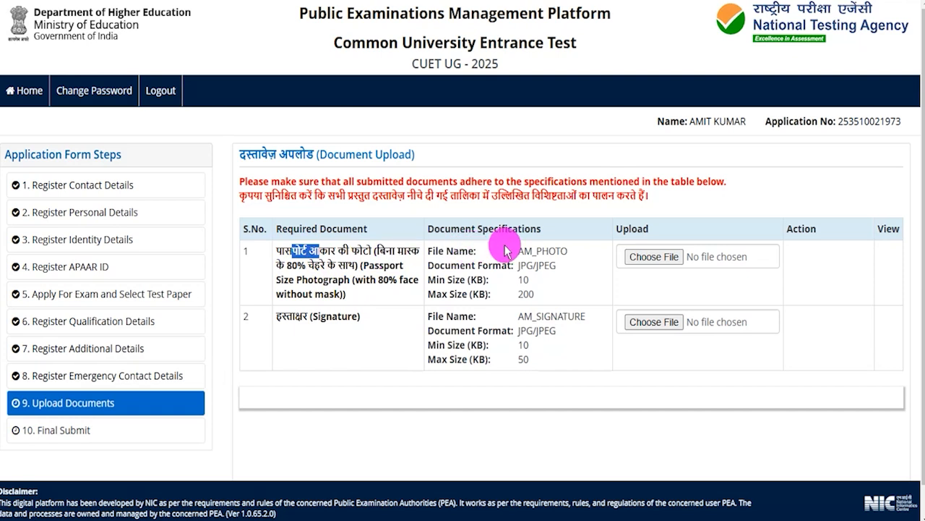
drag(525, 251, 536, 282)
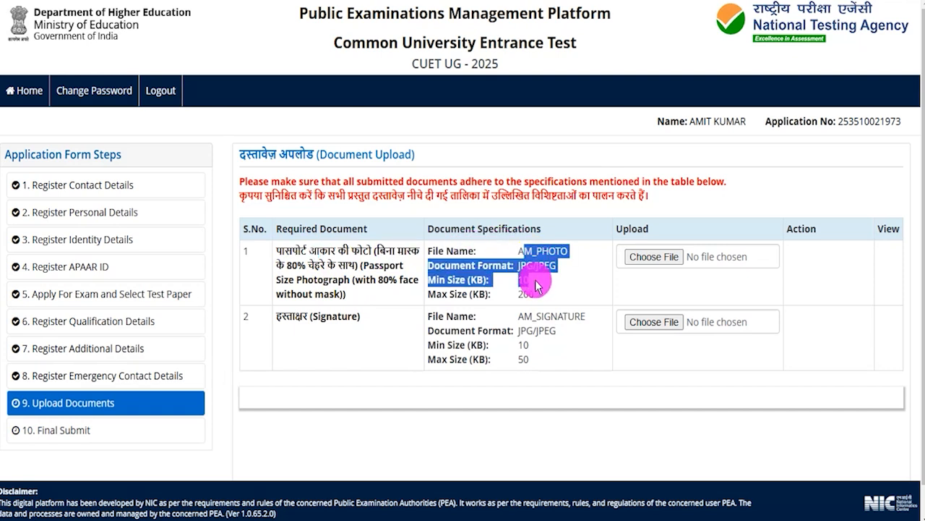
drag(525, 316, 537, 356)
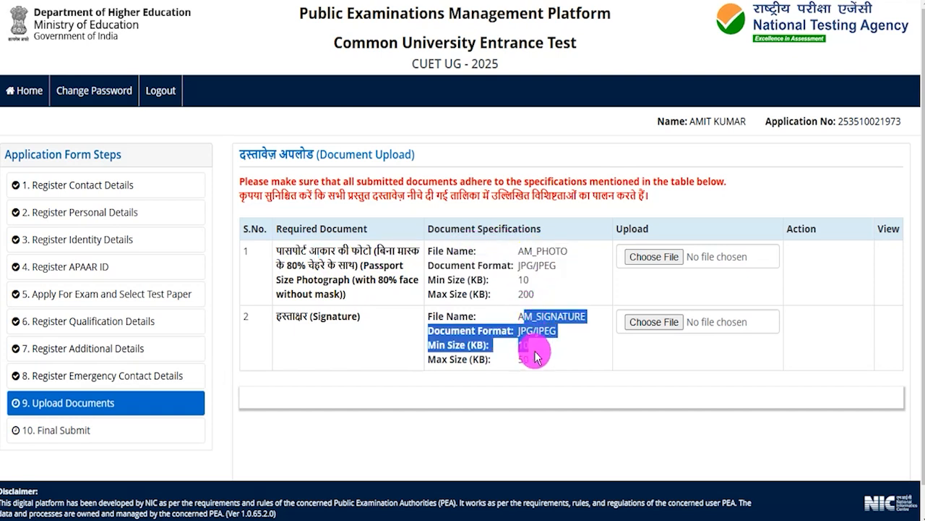
click(536, 356)
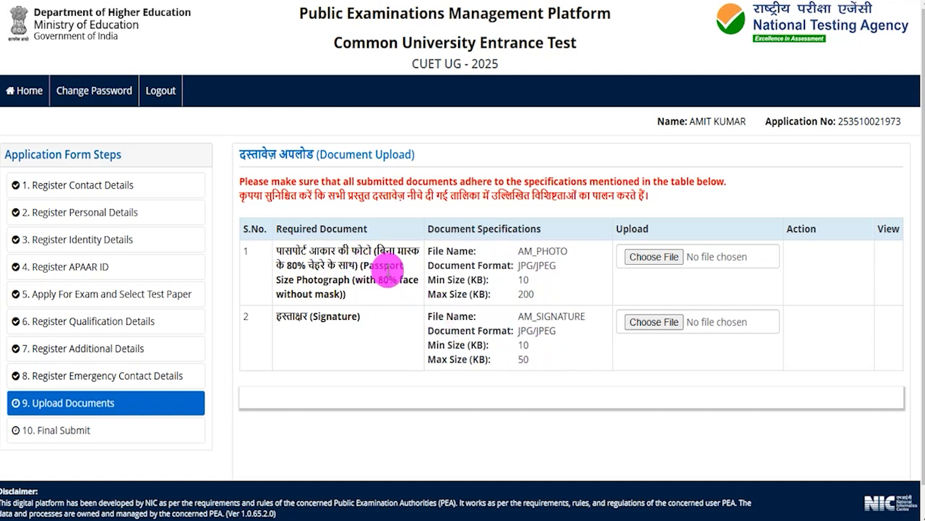
drag(518, 251, 570, 251)
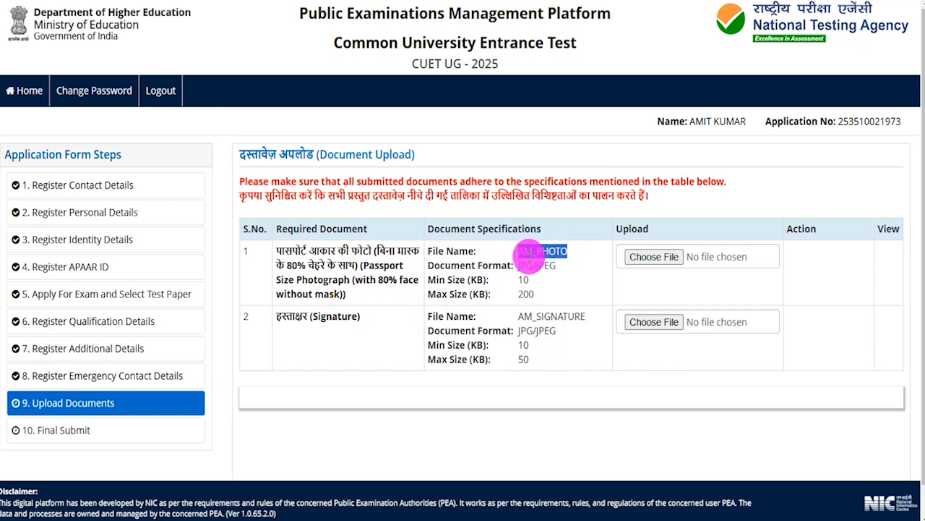
drag(519, 266, 534, 291)
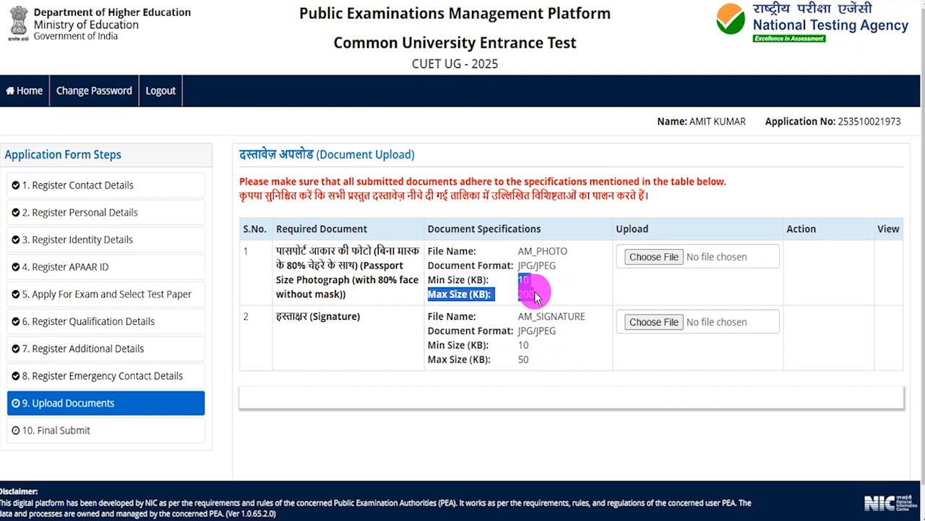
drag(313, 316, 341, 316)
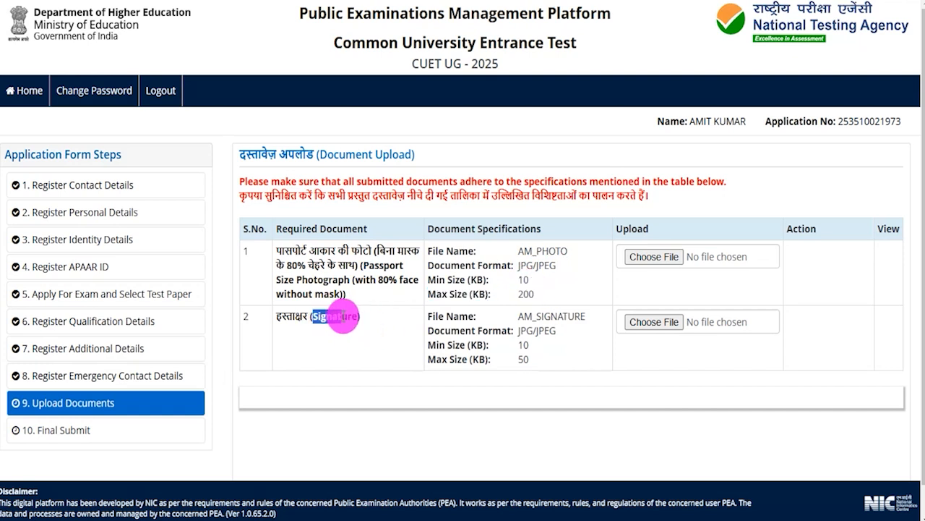
drag(518, 316, 582, 318)
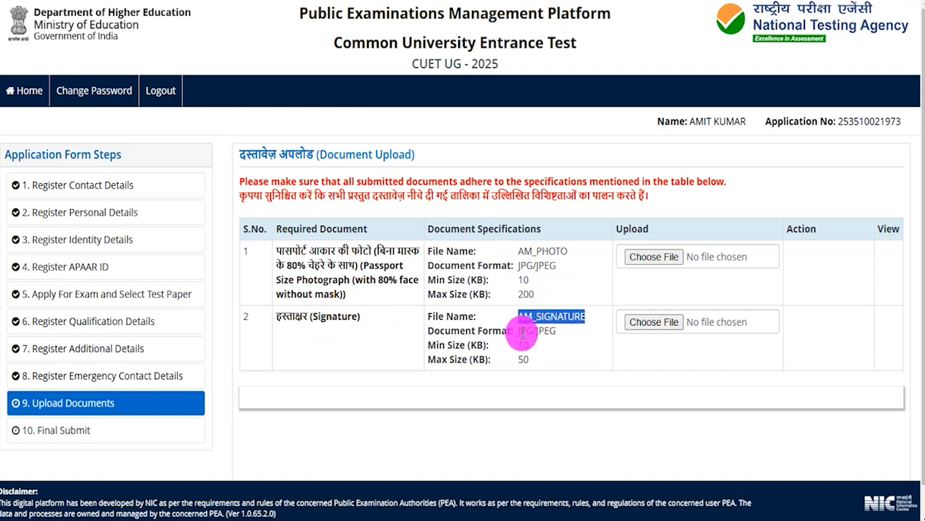
drag(519, 331, 535, 363)
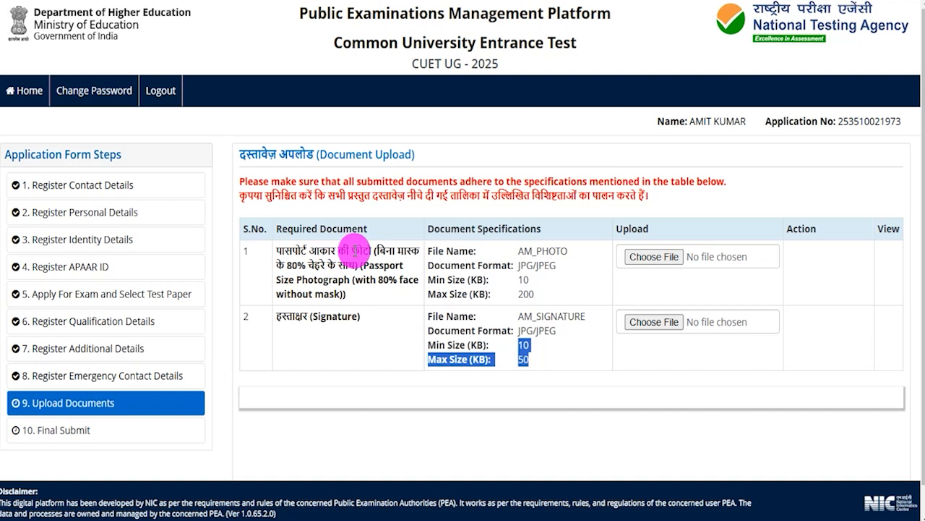
click(535, 297)
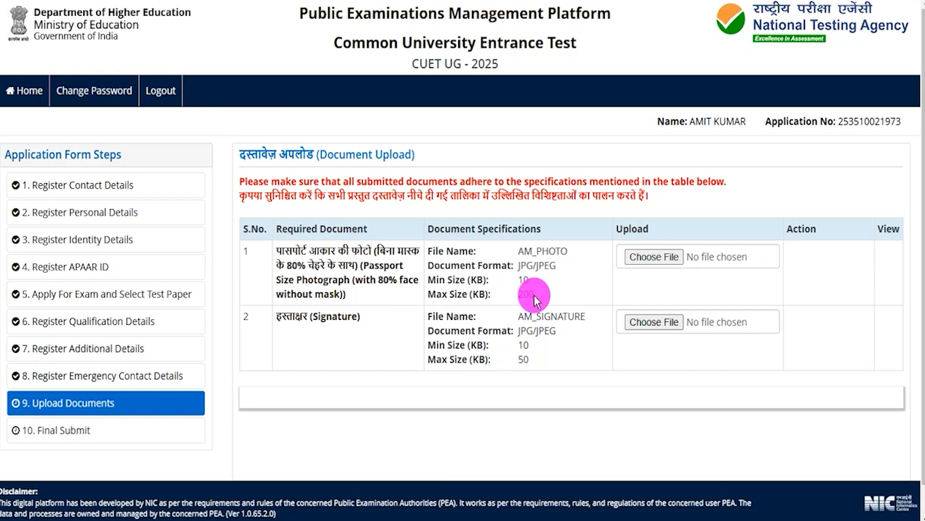
Choose the AM_PHOTO file as the passport size photograph and use the original image instead of a crop
click(653, 257)
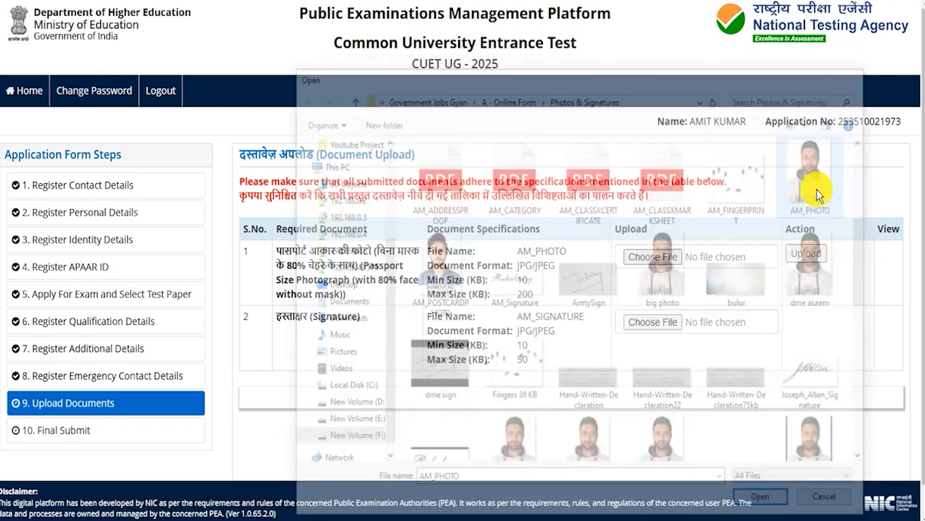
double_click(809, 167)
drag(418, 233, 424, 254)
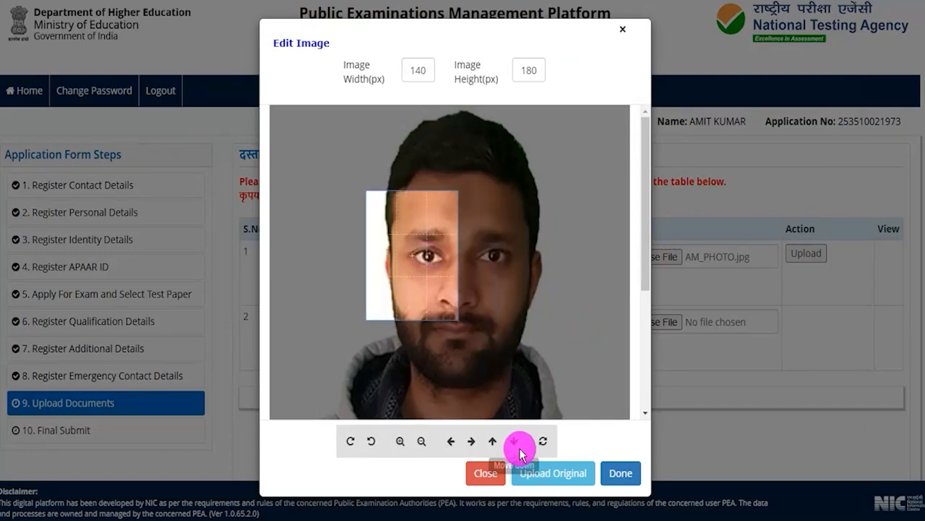
click(553, 474)
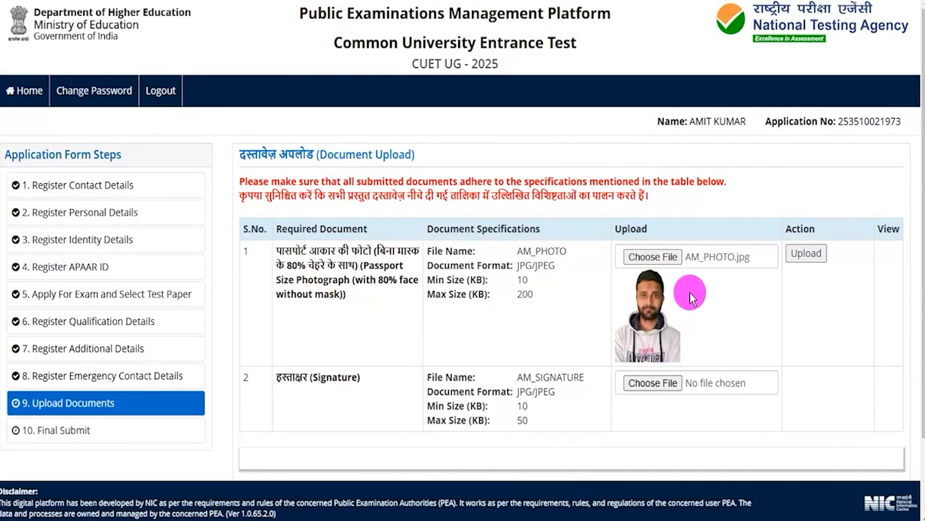
Upload the chosen passport size photograph to the application and acknowledge the upload
click(803, 261)
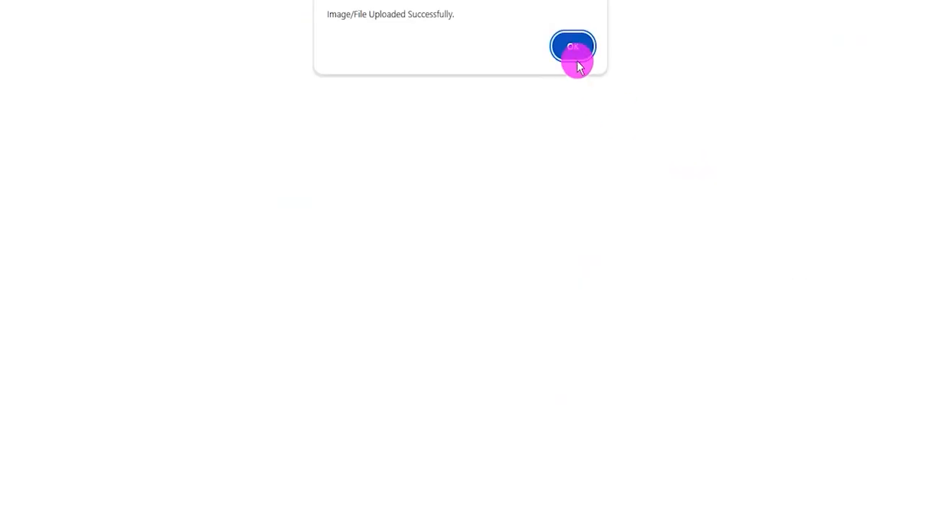
click(572, 49)
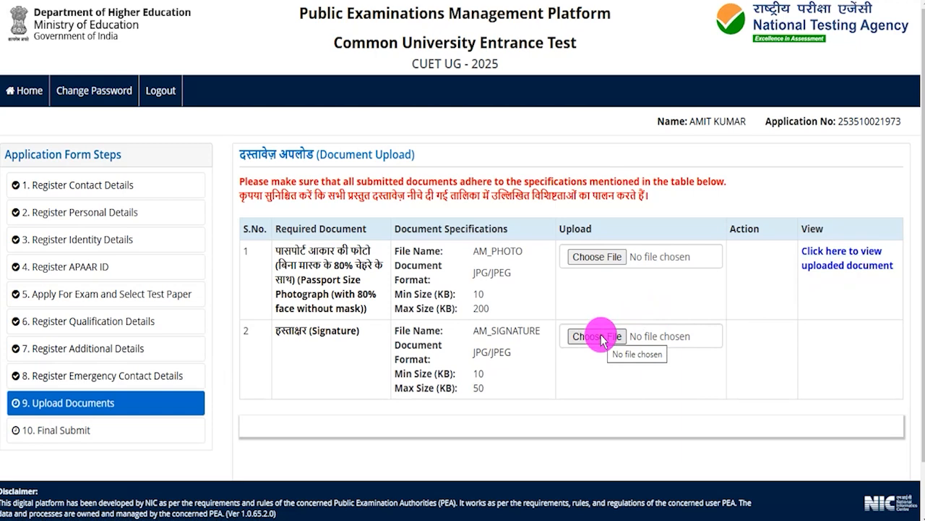
scroll(601, 340, down, 1)
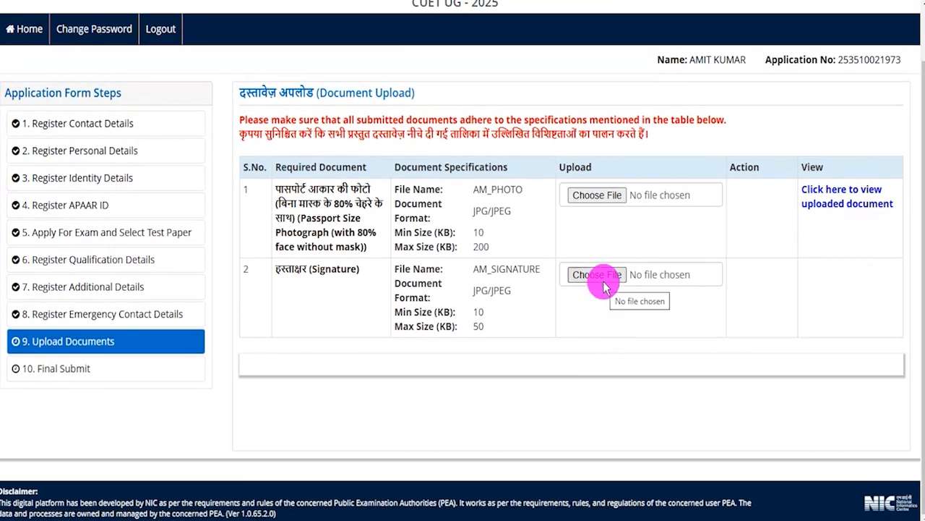
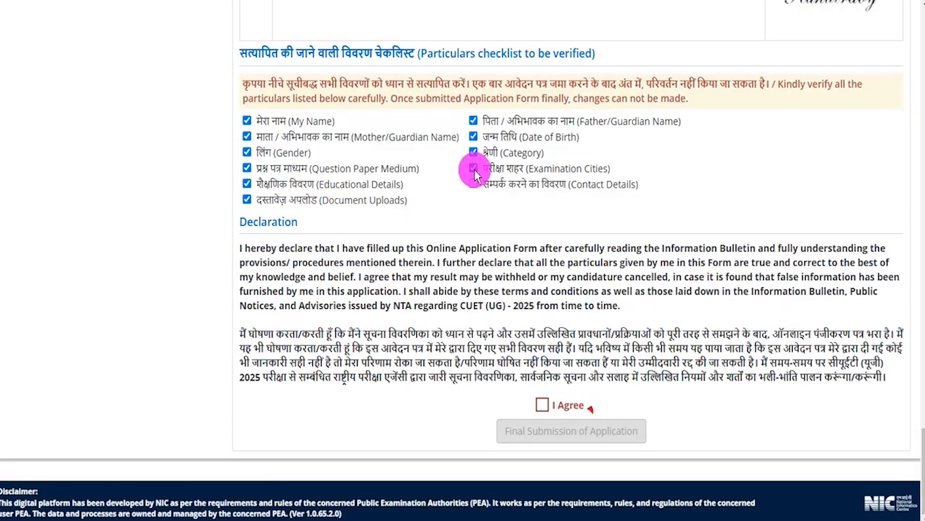
Mark Contact Details as verified in the particulars checklist, agree to the declaration, and make the final submission of the application
scroll(466, 148, up, 1)
scroll(466, 147, down, 1)
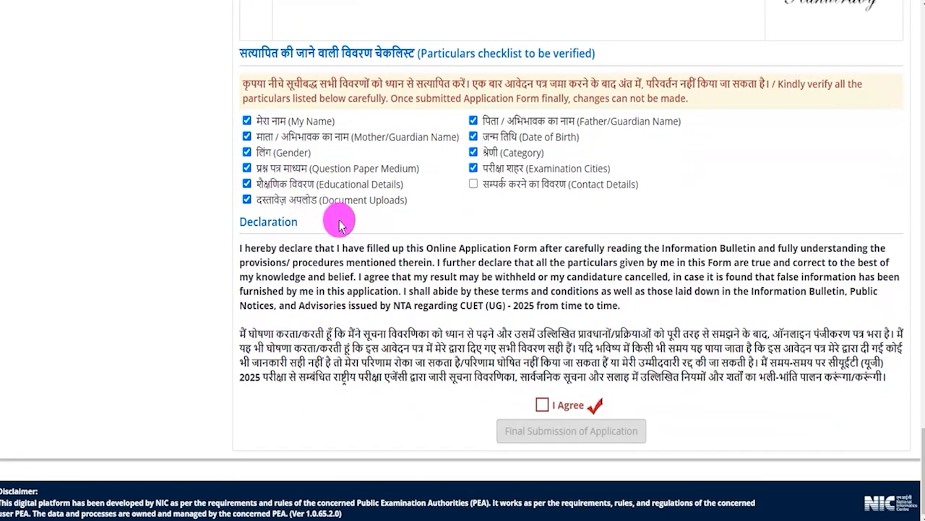
click(474, 184)
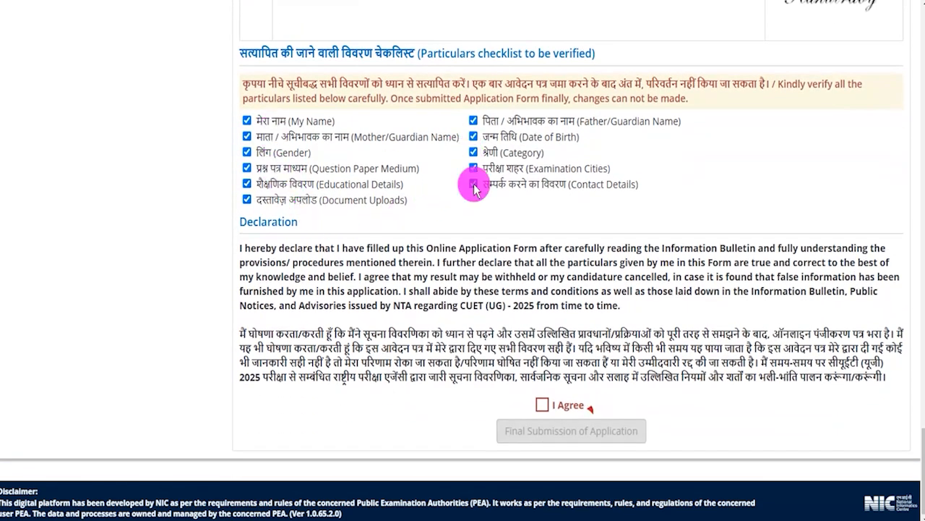
click(543, 405)
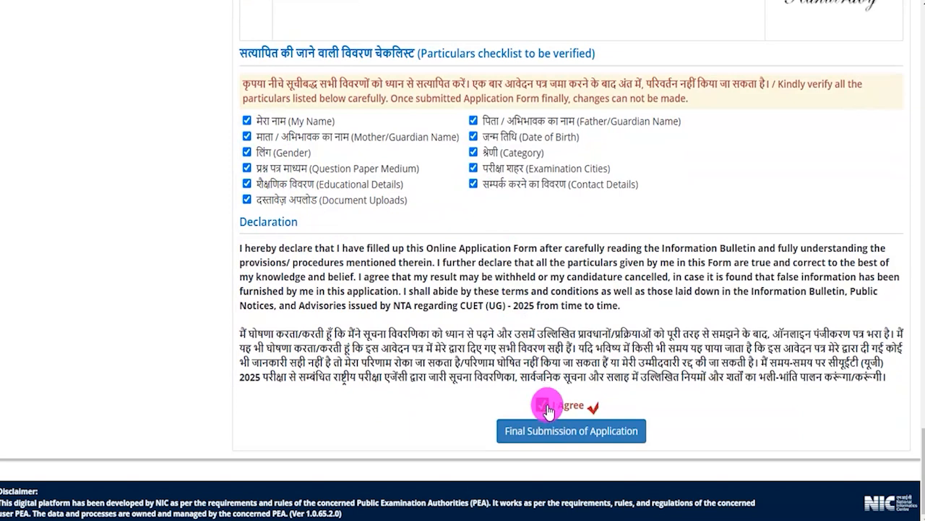
click(591, 439)
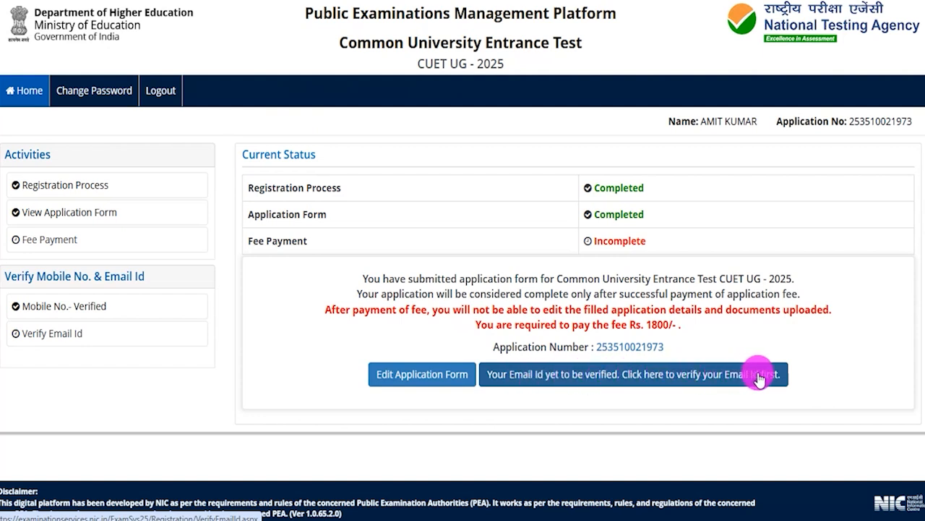
Verify the registered email ID by submitting the CAPTCHA and entering the emailed one-time password
click(655, 378)
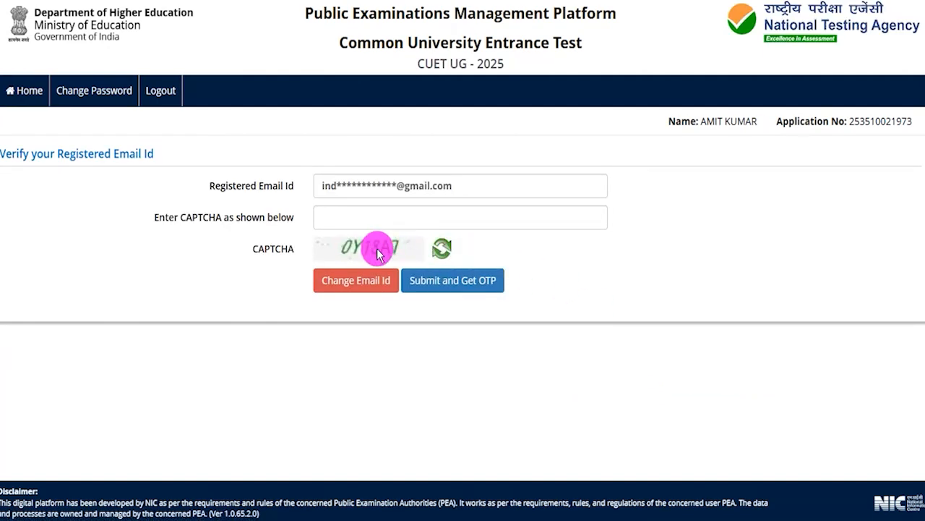
click(381, 219)
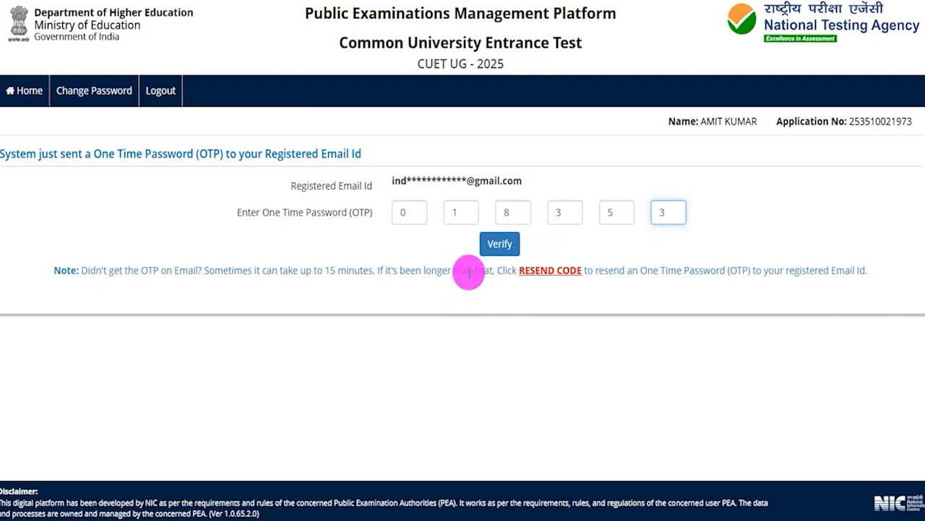
click(501, 249)
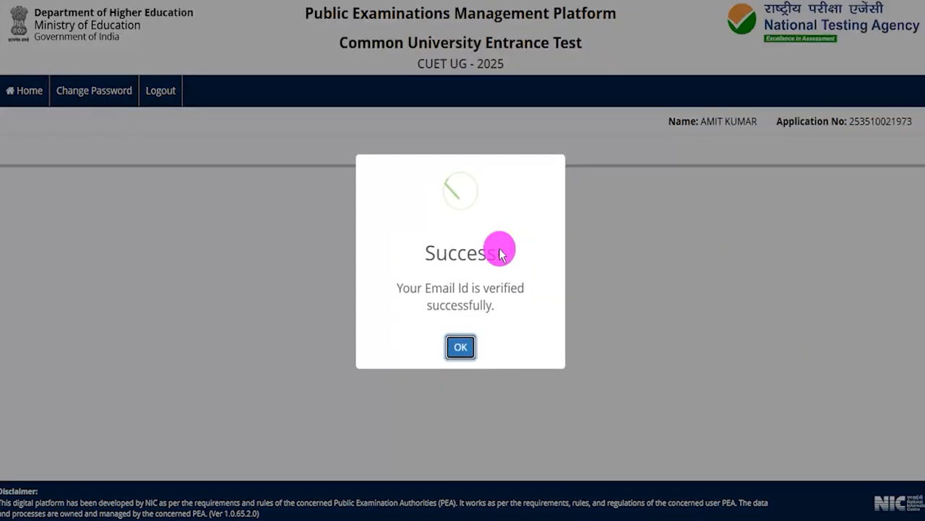
click(466, 350)
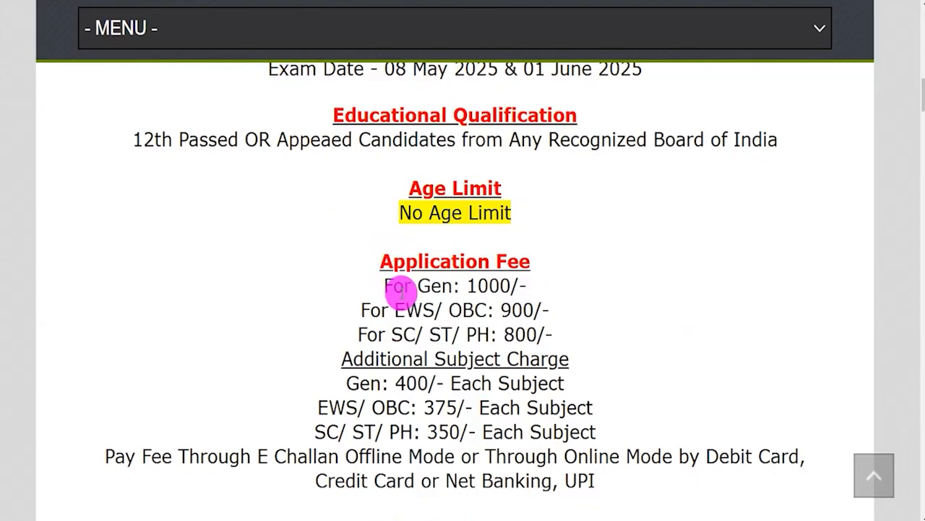
Examine the application fee and the additional subject charge for the Gen, EWS/OBC and SC/ST/PH categories
drag(418, 287, 509, 285)
drag(449, 309, 541, 310)
drag(402, 334, 525, 334)
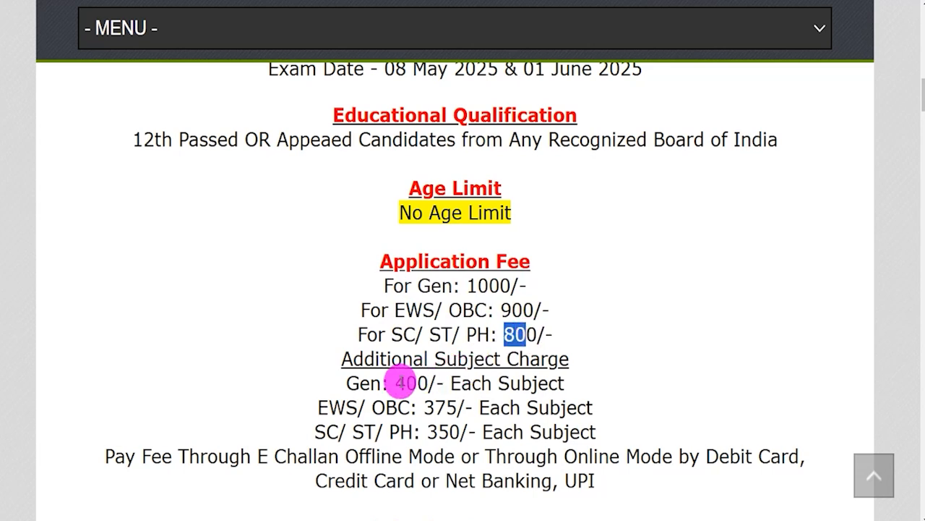
drag(398, 383, 547, 383)
drag(333, 407, 457, 407)
drag(325, 432, 461, 429)
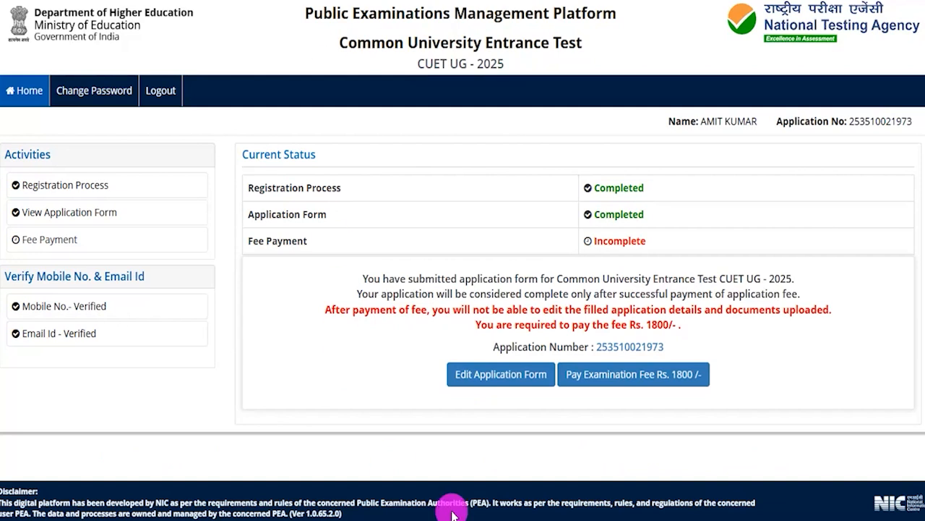
Start the examination fee payment on the NTA portal with Online Payment as the mode
click(613, 376)
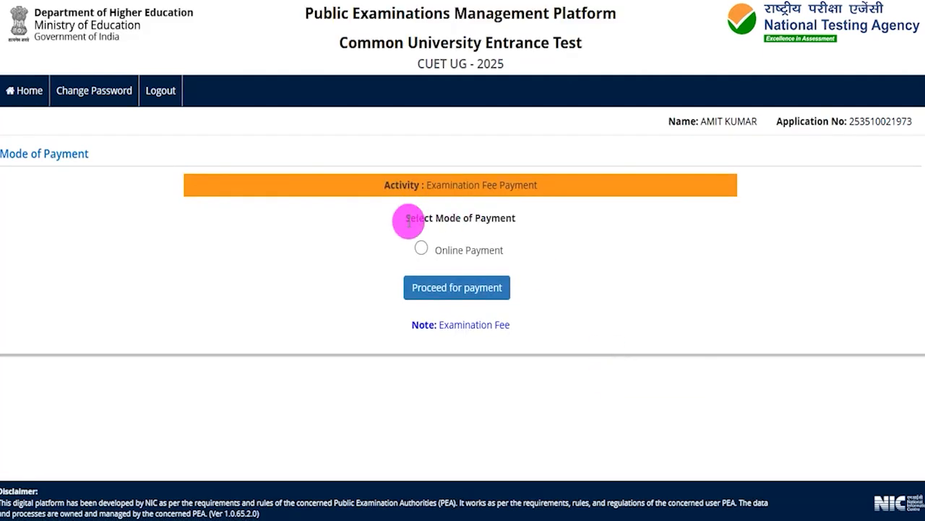
click(448, 289)
click(512, 45)
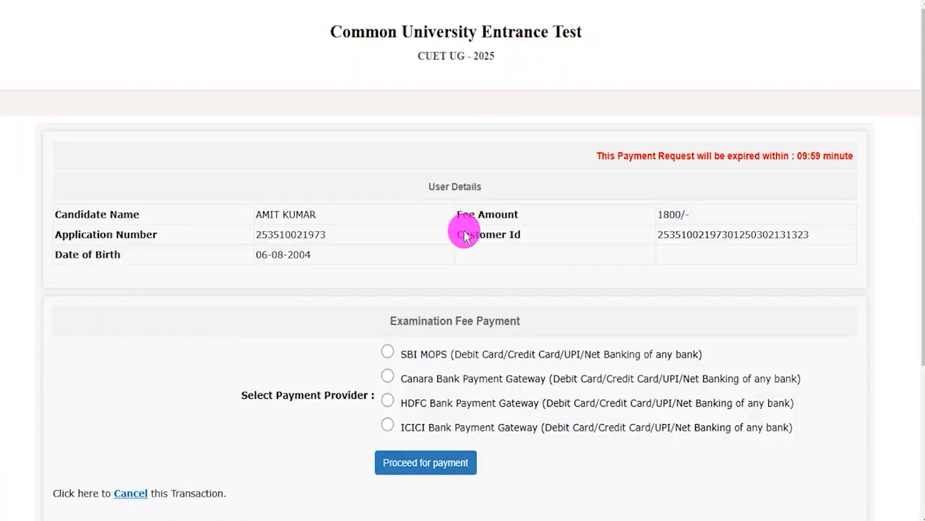
Choose SBI MOPS as the payment provider and proceed with UPI as the payment mode
drag(410, 321, 467, 320)
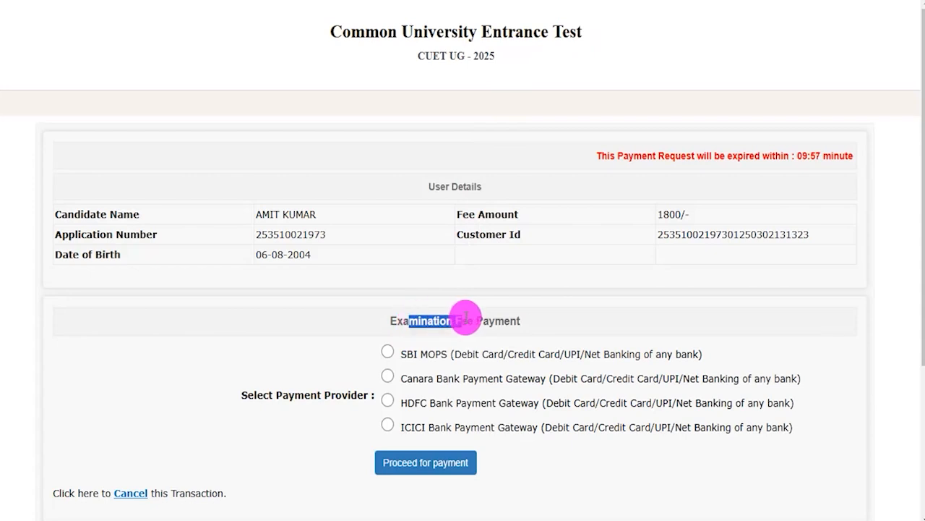
click(389, 355)
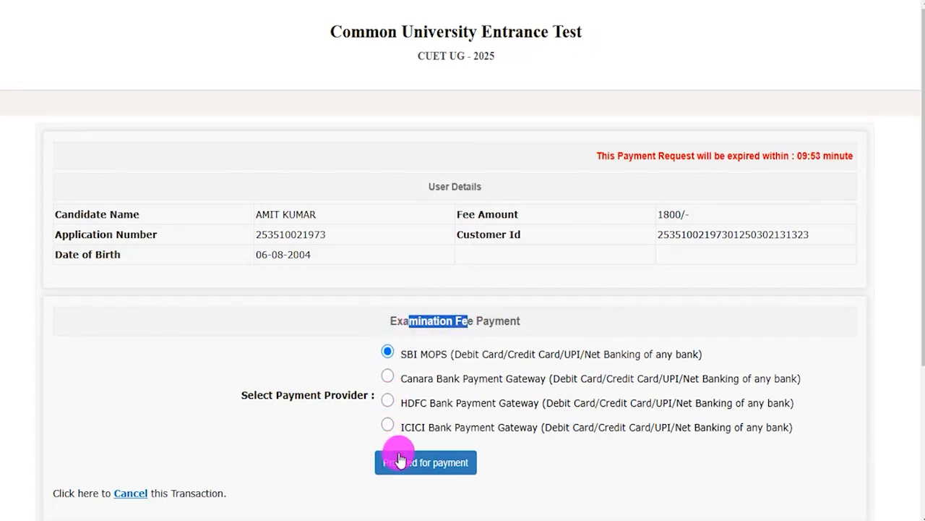
click(431, 467)
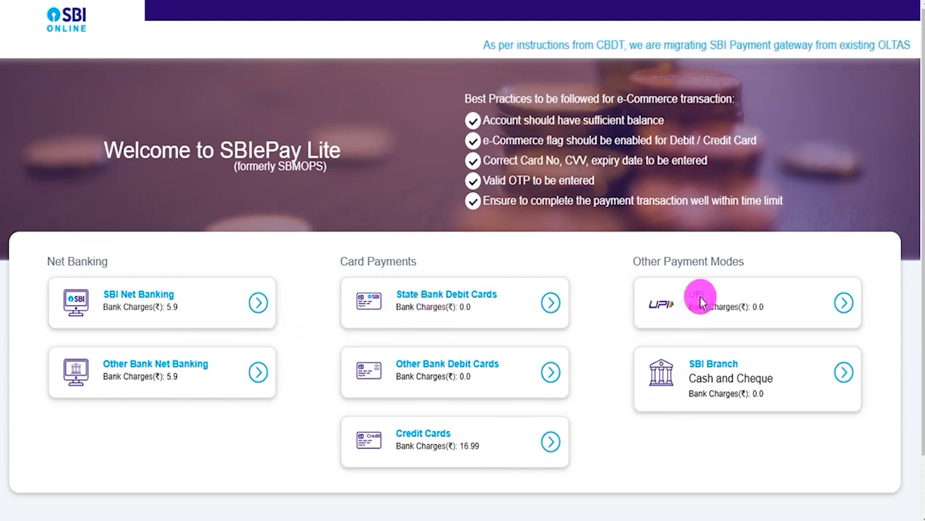
click(843, 304)
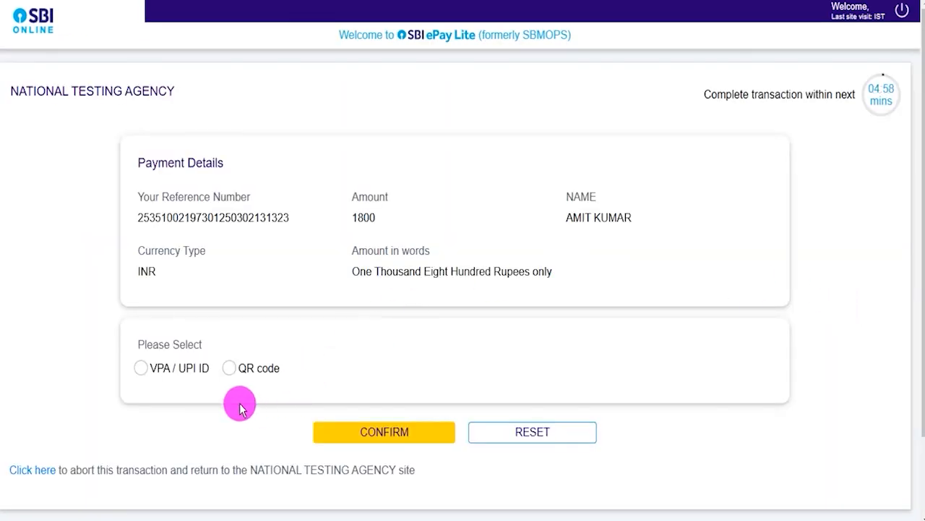
Try the VPA / UPI ID option, switch to QR code instead, and confirm to generate the payment QR code
drag(153, 344, 179, 344)
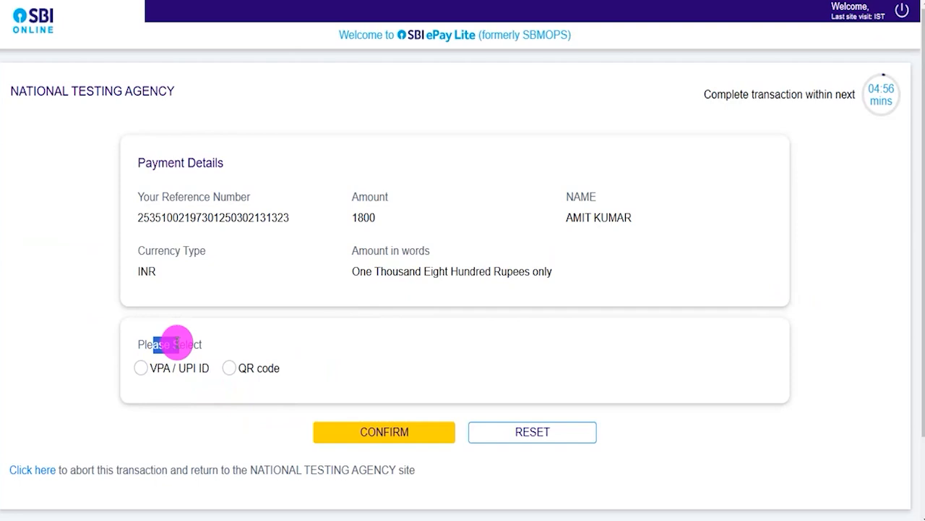
click(144, 370)
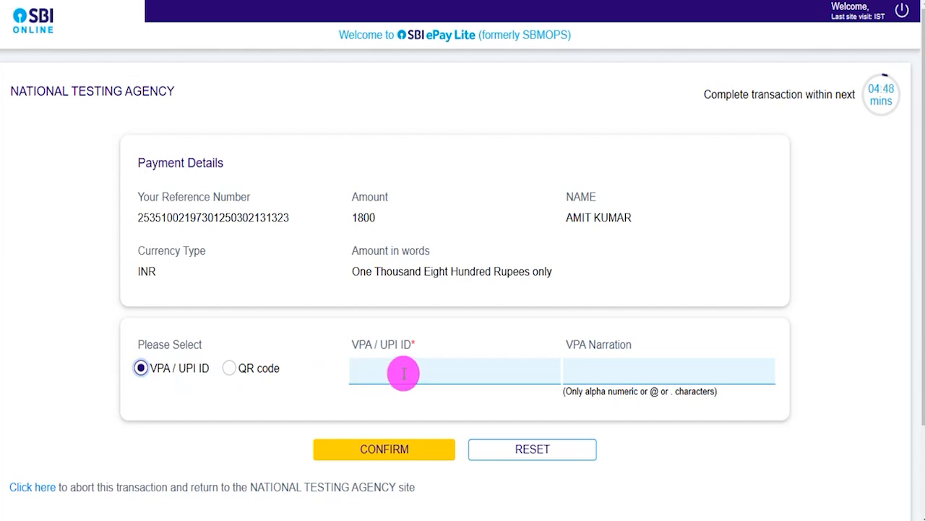
click(229, 367)
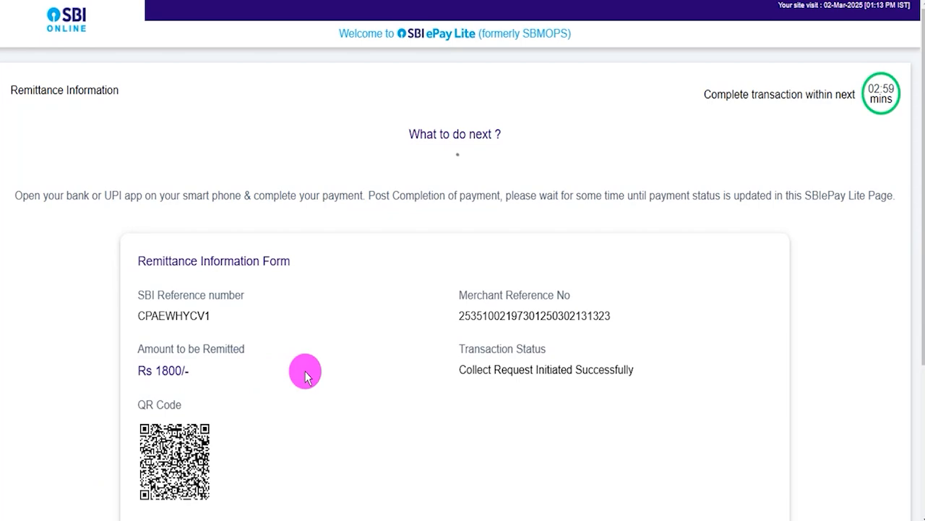
scroll(333, 362, down, 2)
scroll(333, 362, down, 2)
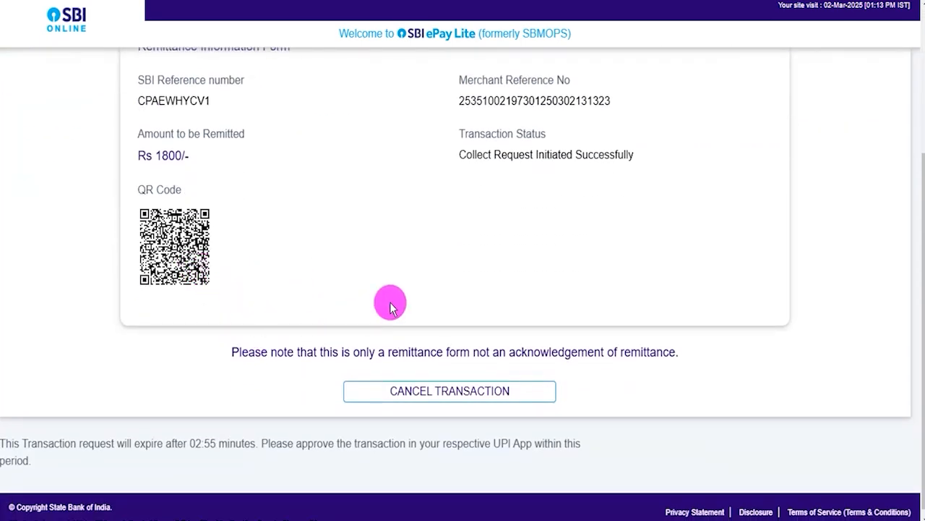
scroll(480, 271, up, 4)
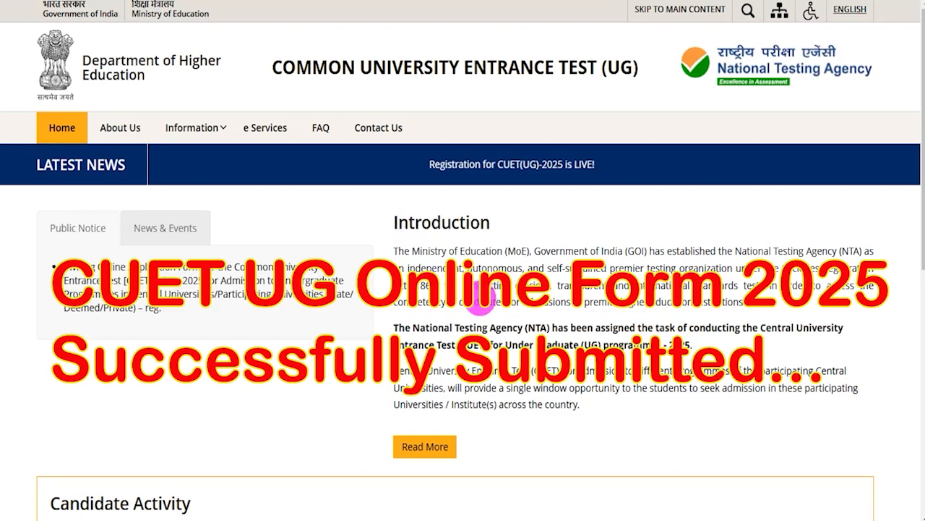
scroll(480, 299, down, 5)
scroll(480, 300, up, 5)
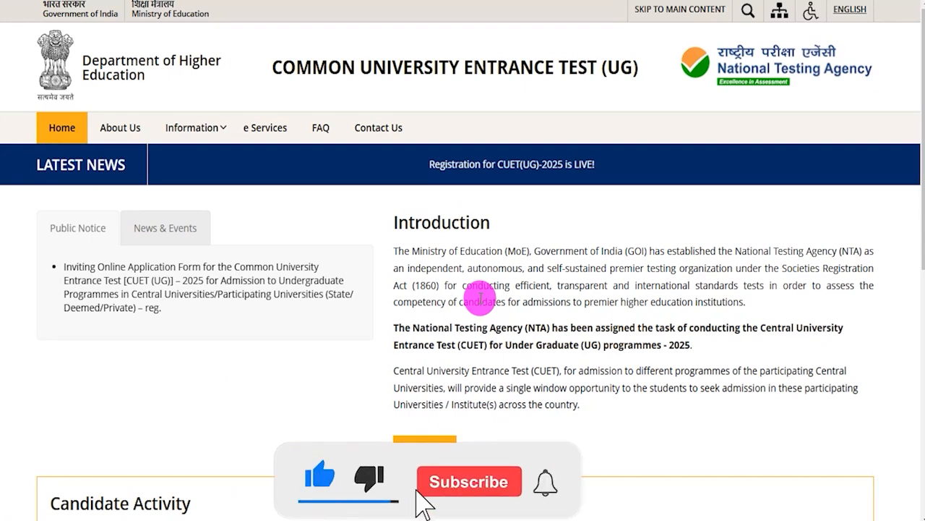
scroll(480, 296, down, 1)
scroll(480, 296, down, 4)
scroll(480, 298, up, 5)
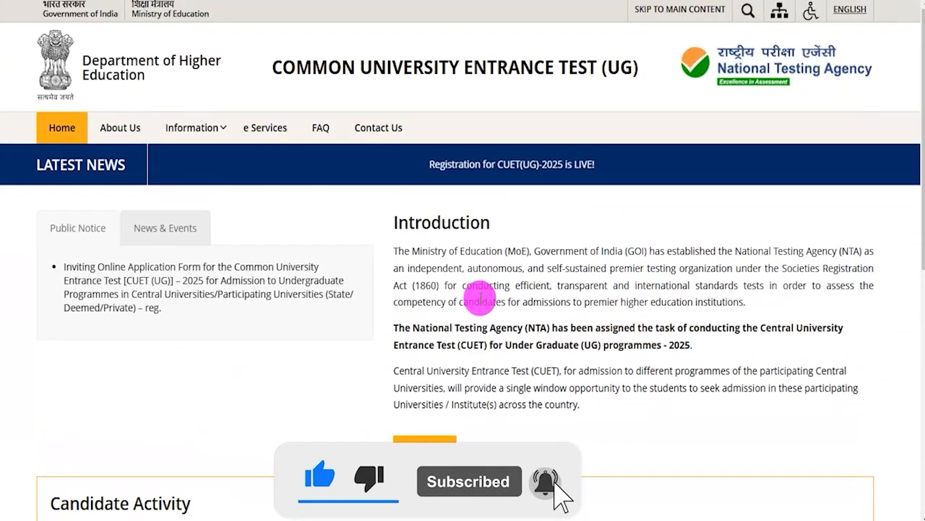